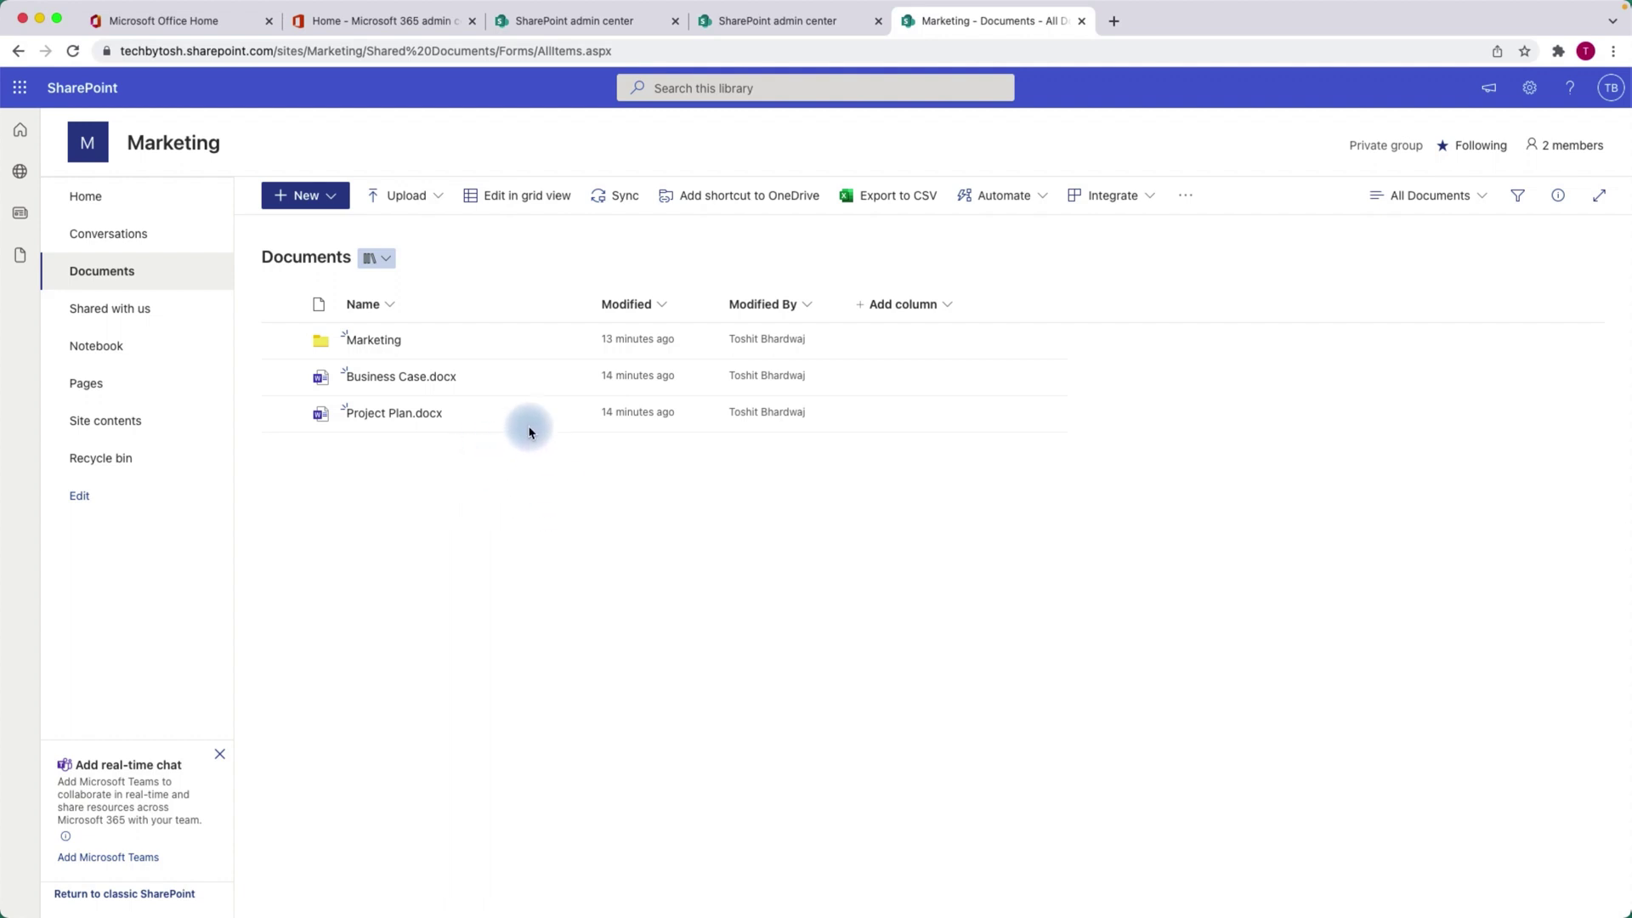
# Open the link settings for sharing Project Plan.docx, currently 'Anyone with the link can edit'.
pyautogui.moveTo(542, 416)
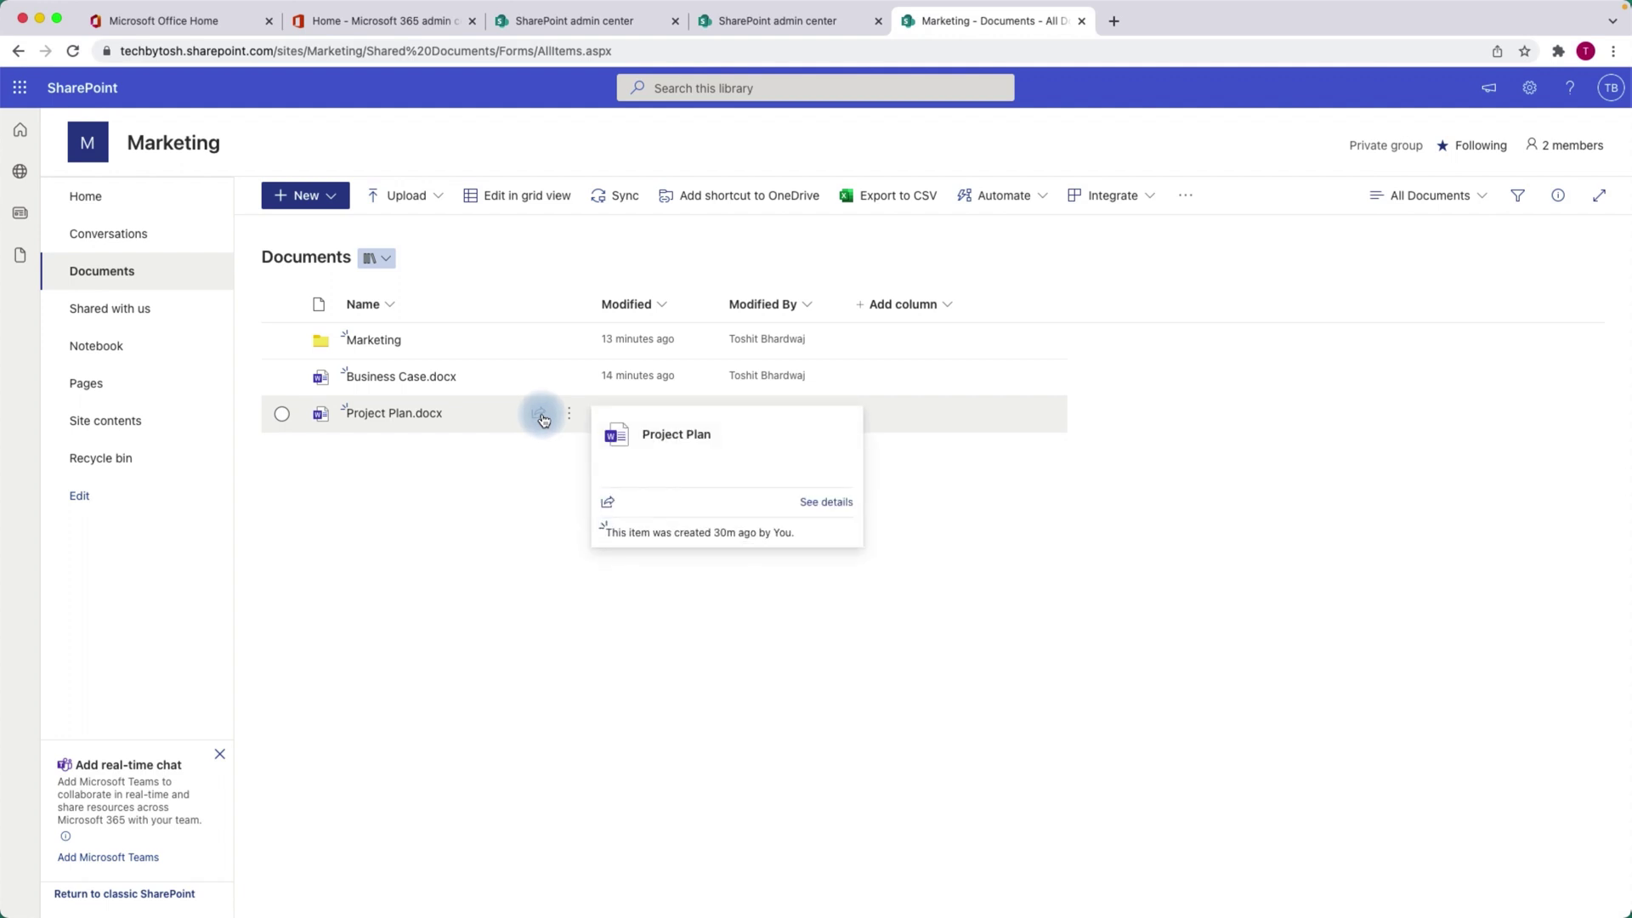
pyautogui.click(542, 416)
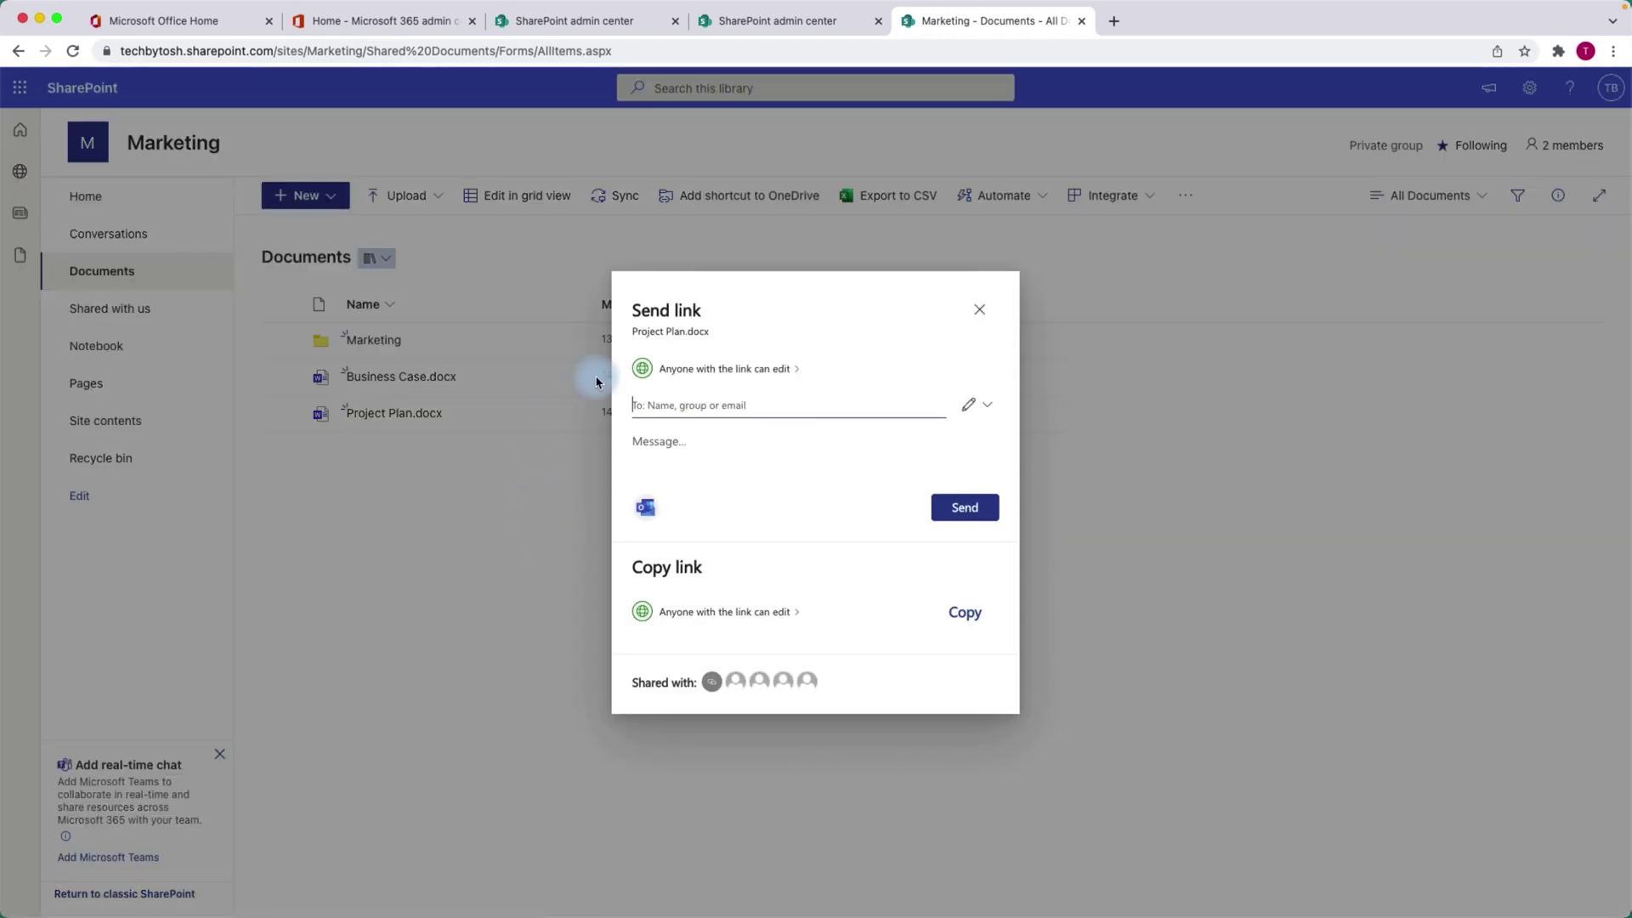
pyautogui.click(685, 374)
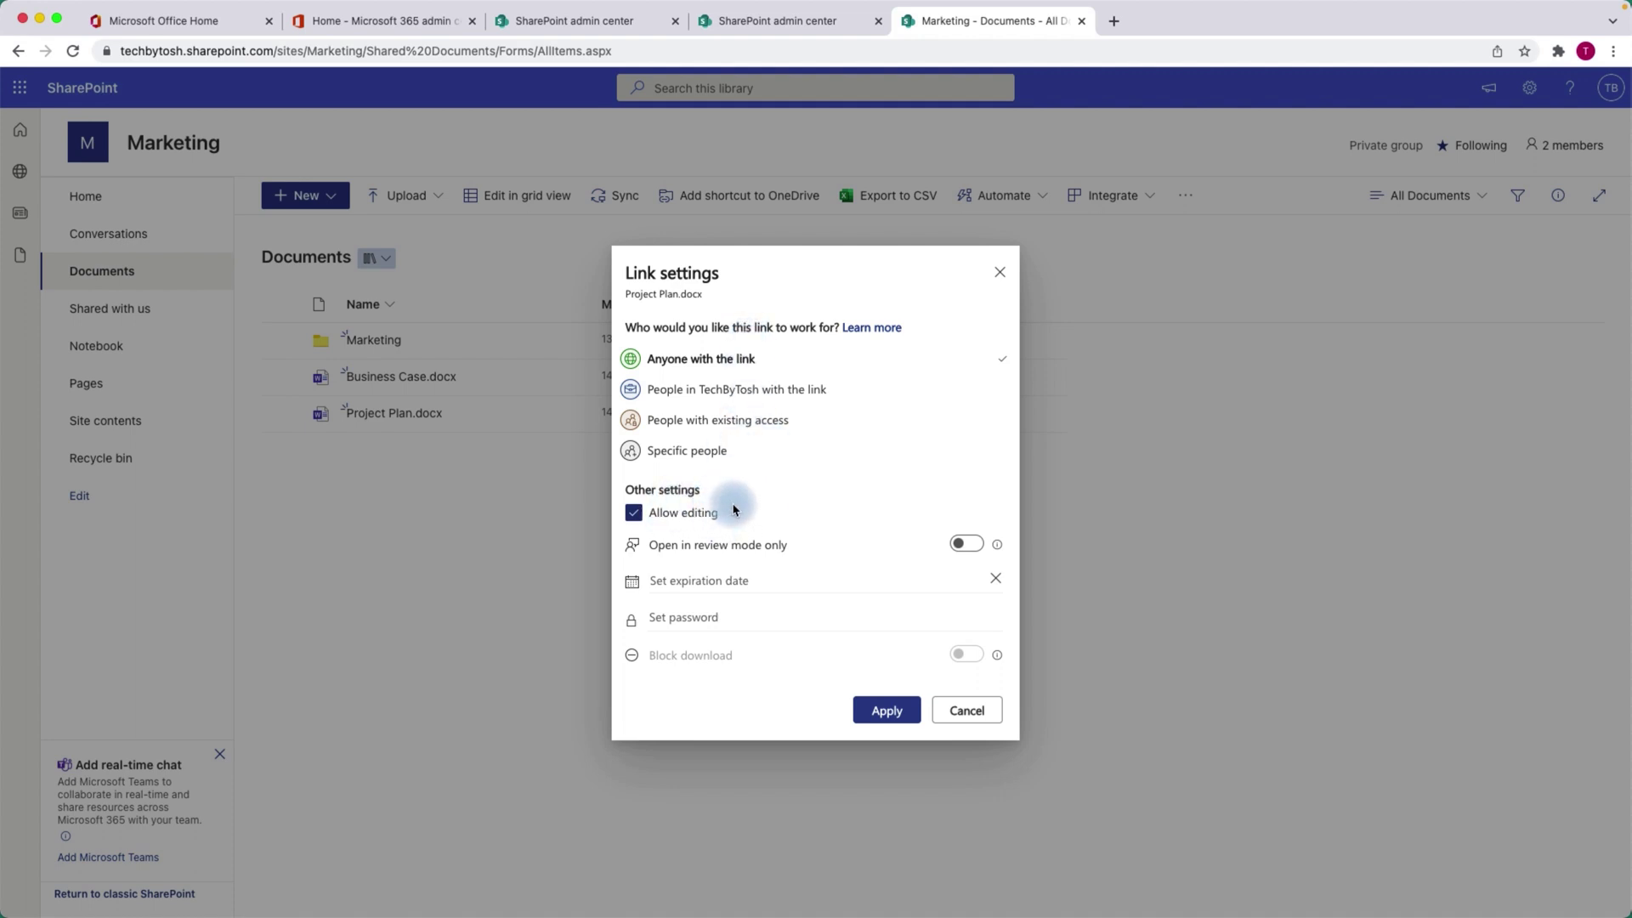
# Apply the Anyone-with-the-link edit setting and move to the To: recipient field.
pyautogui.click(888, 712)
pyautogui.click(735, 414)
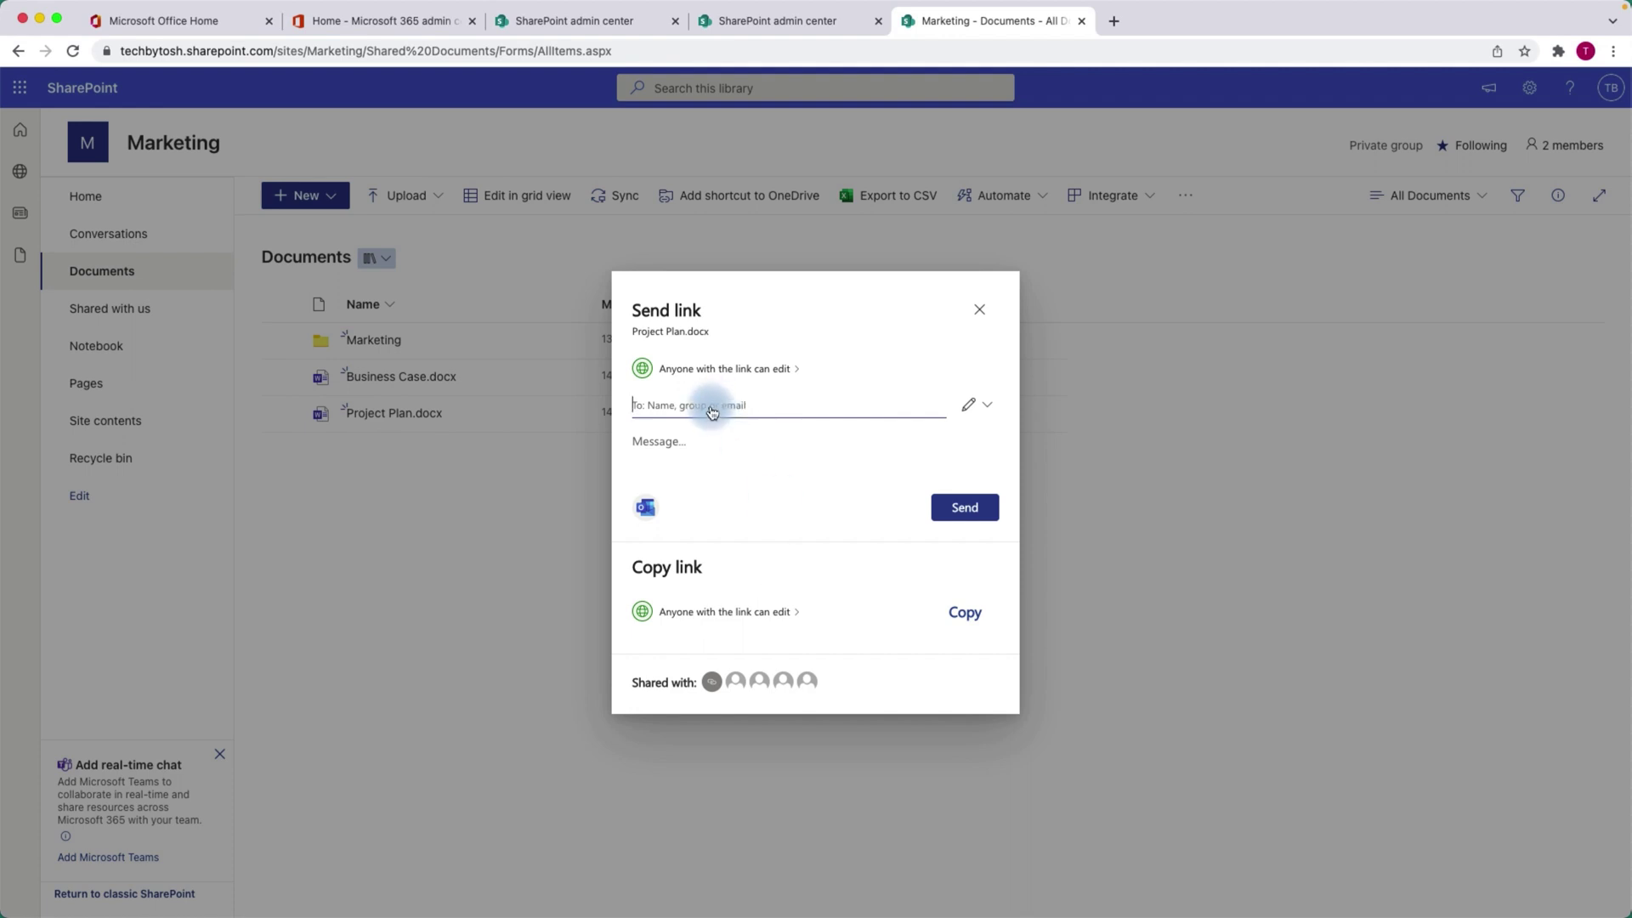
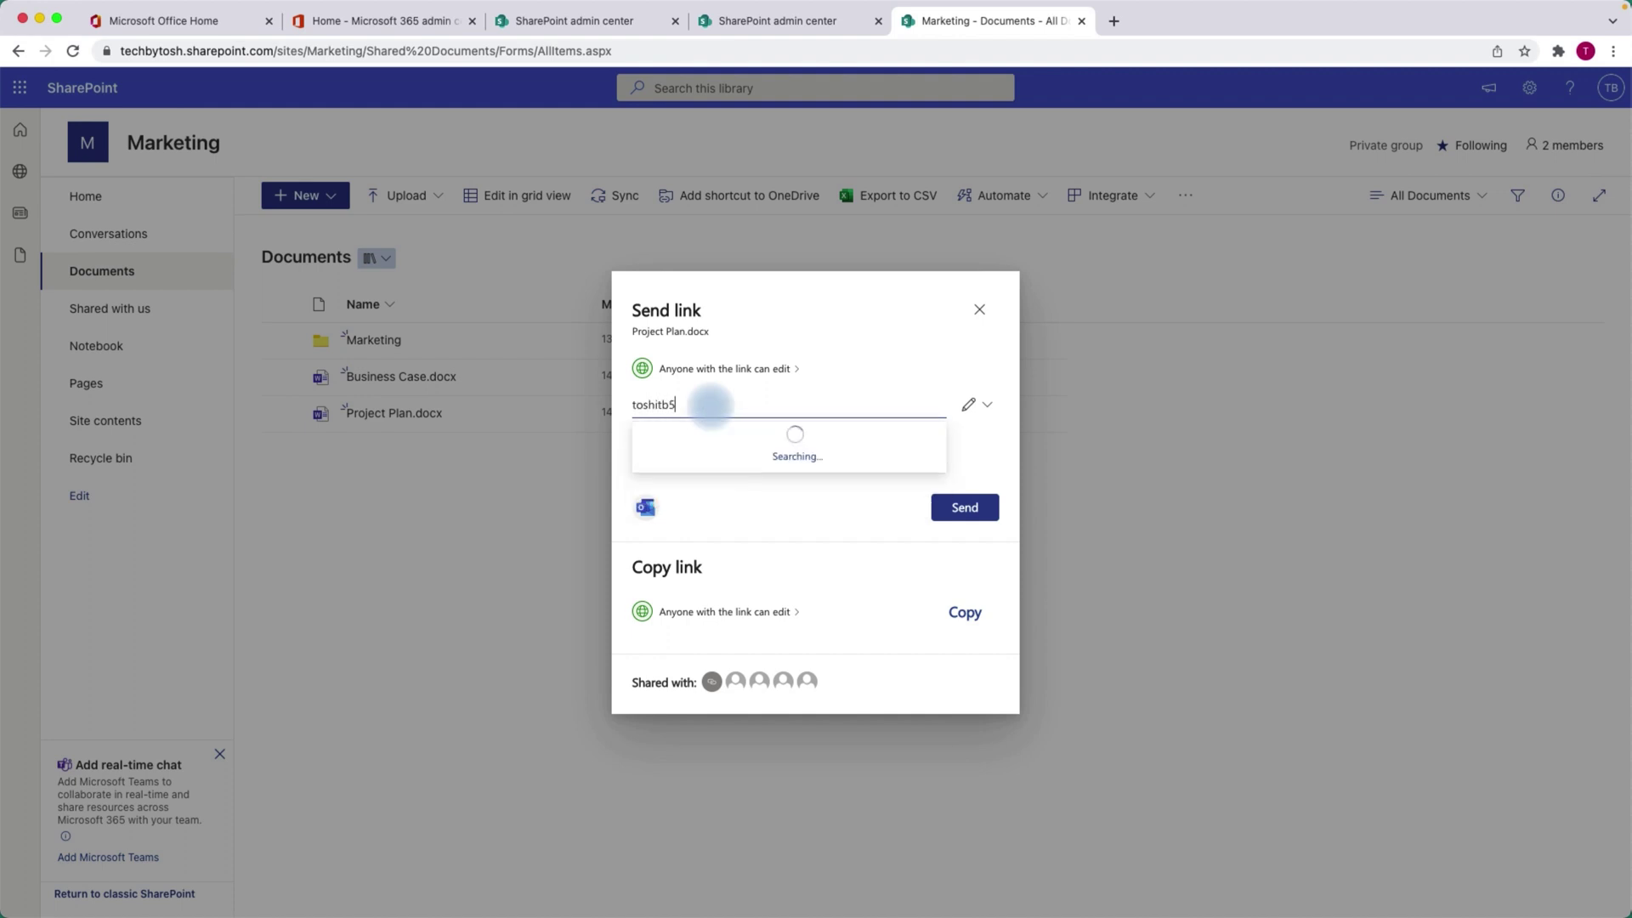
# Add the external Gmail address as the recipient of the Project Plan.docx link.
pyautogui.click(756, 448)
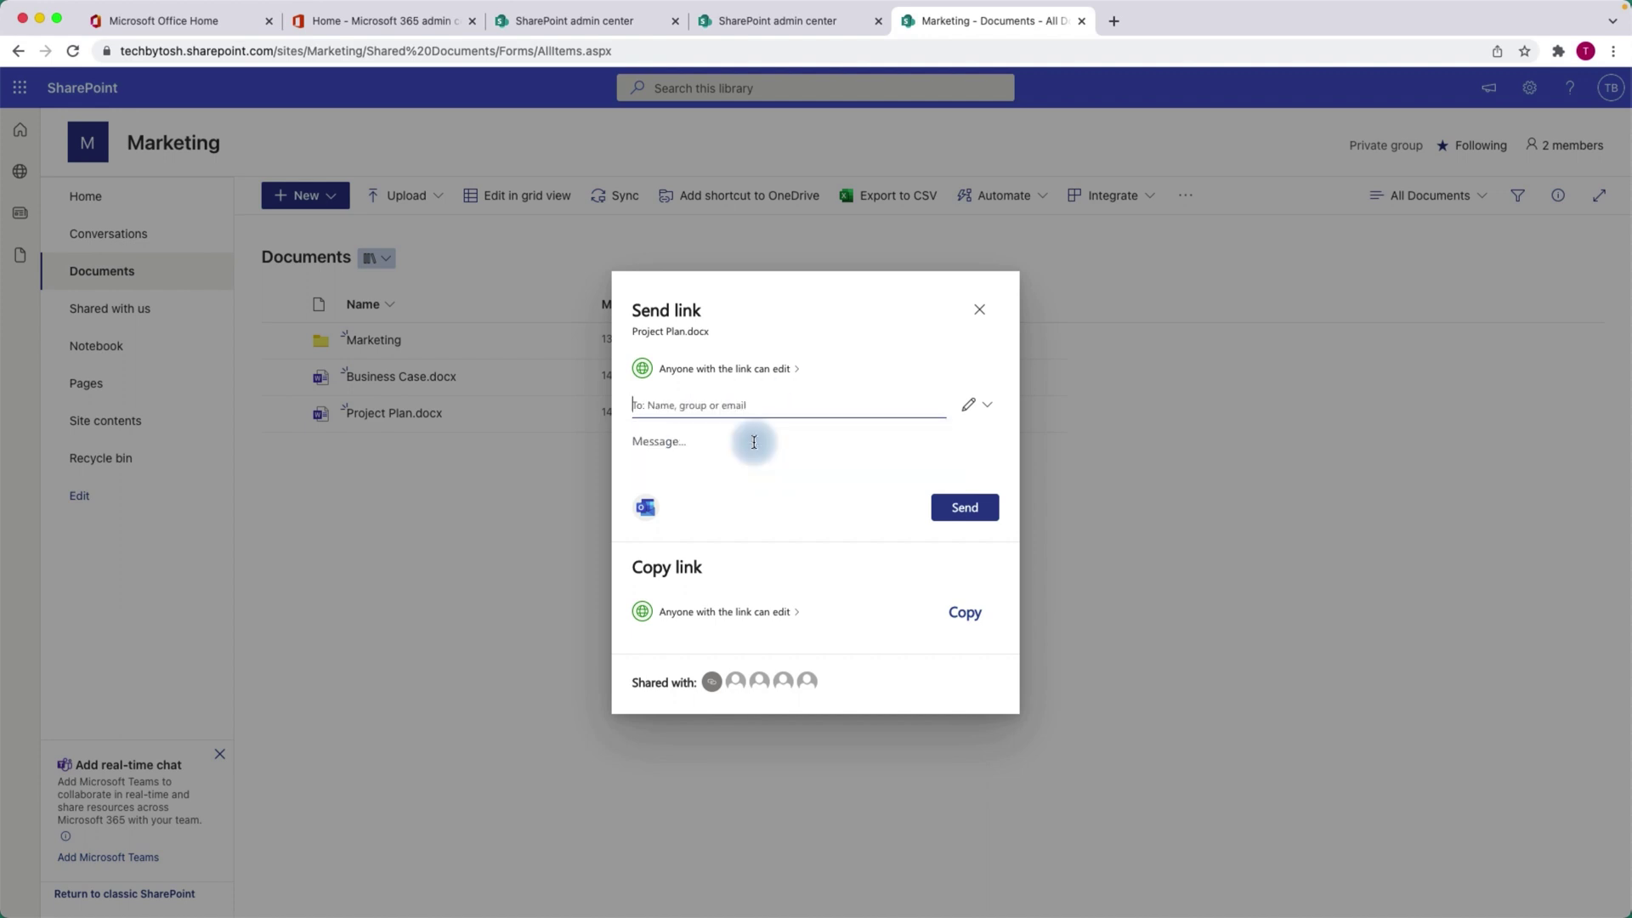
pyautogui.click(978, 537)
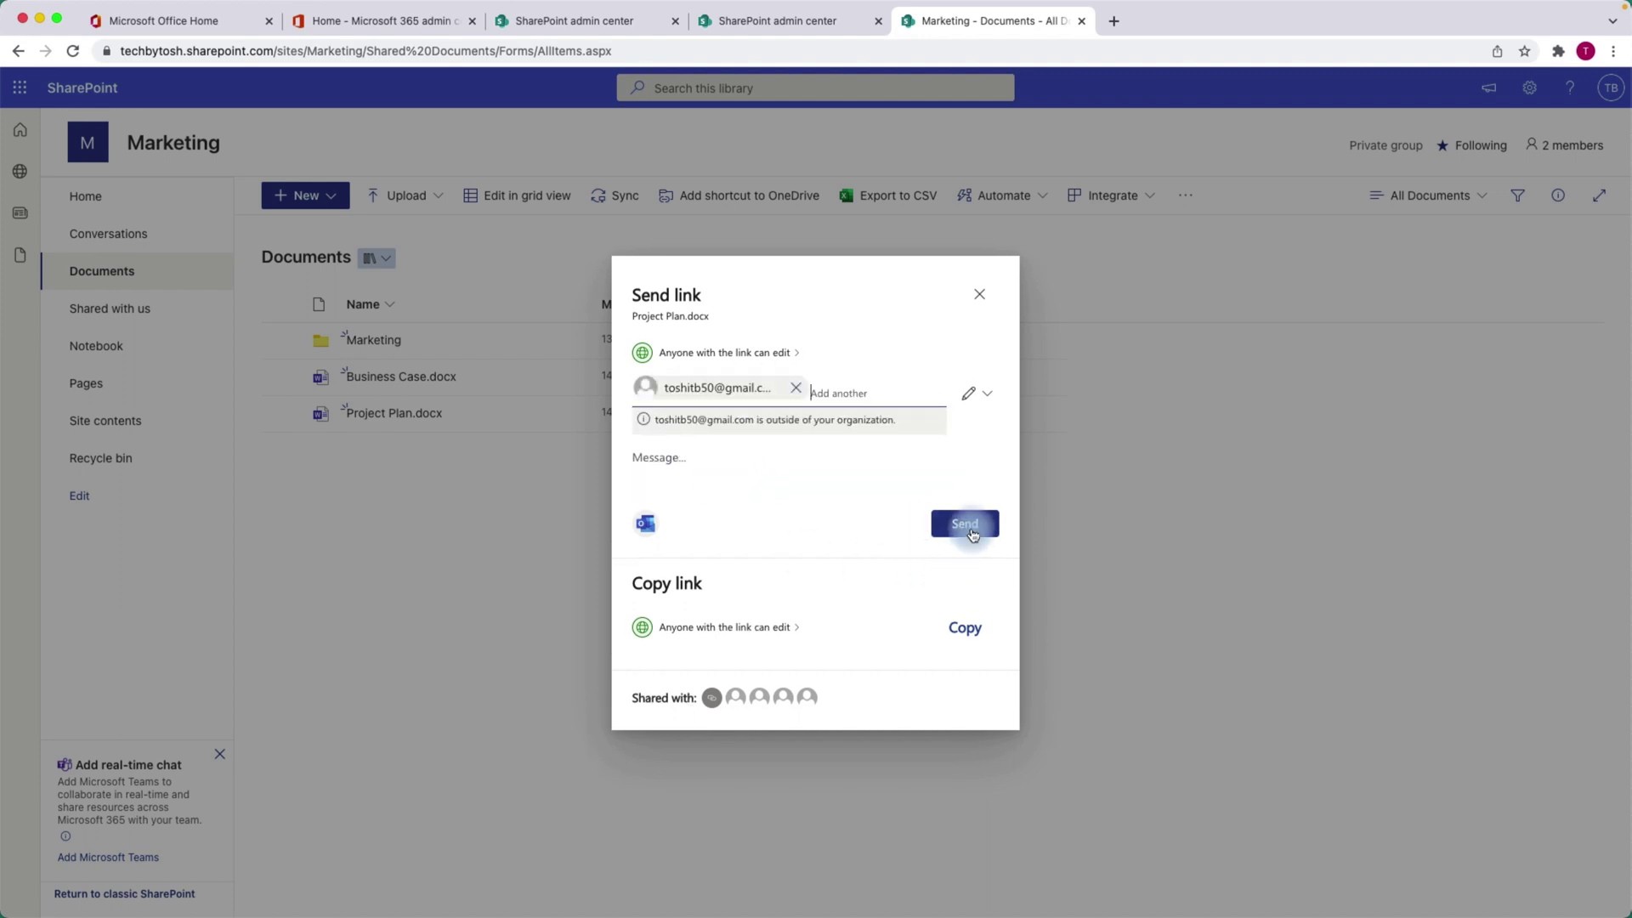
# Write the message 'Here is the document.' and send the link.
pyautogui.click(701, 462)
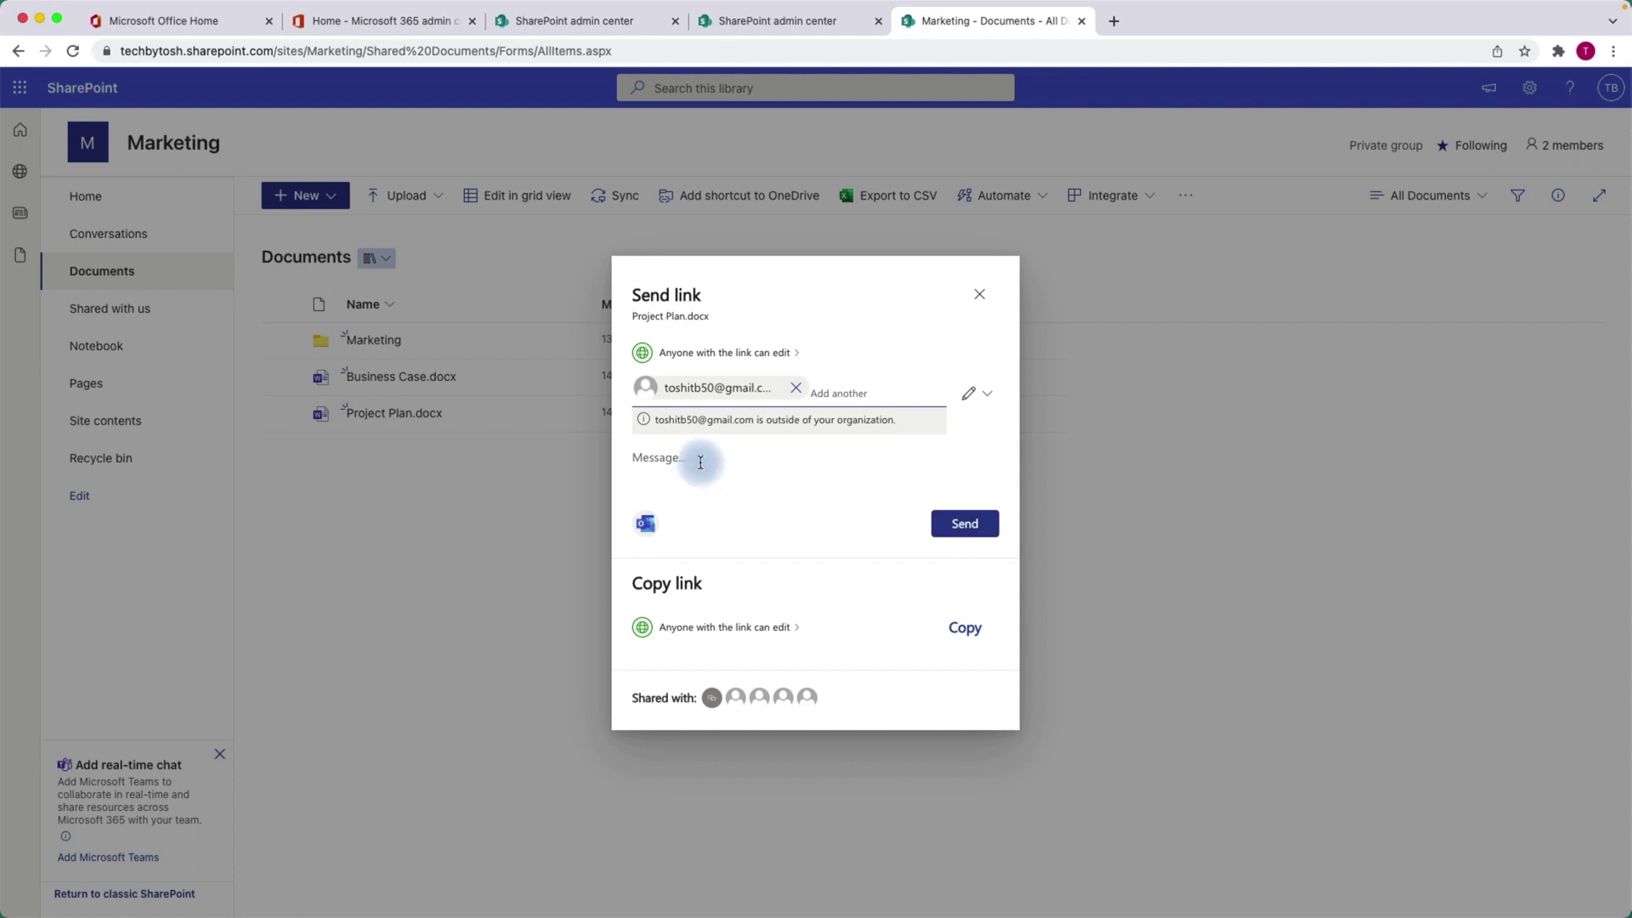
pyautogui.write('Here is the document.')
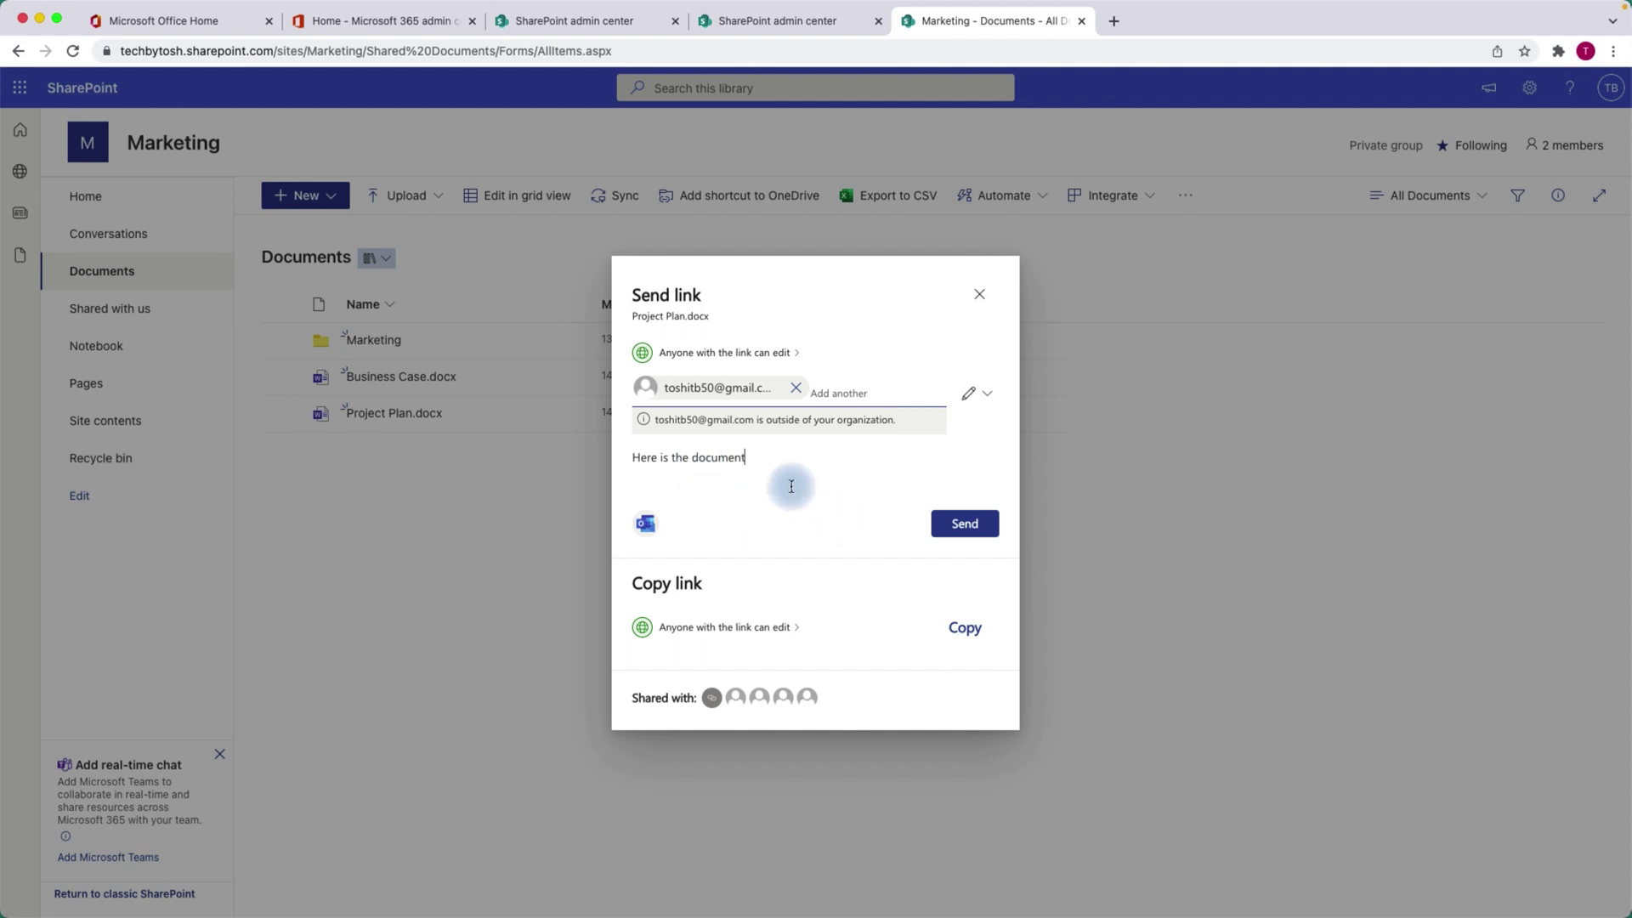
pyautogui.click(956, 529)
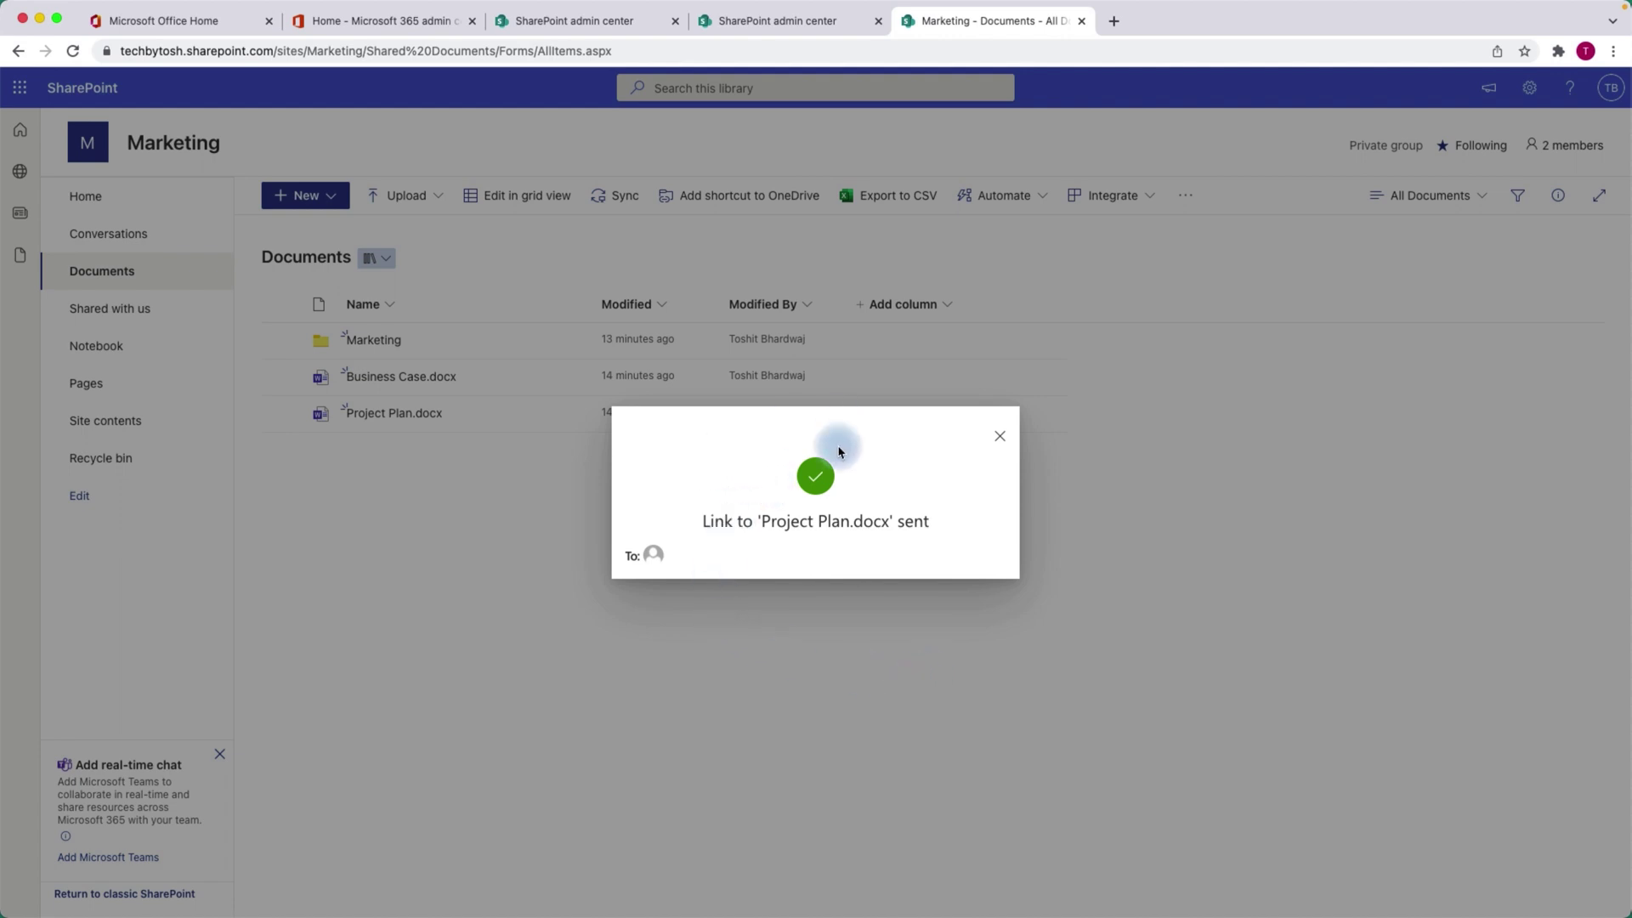
# Load gmail.com in a new tab and open the Project Plan share email.
pyautogui.click(1116, 22)
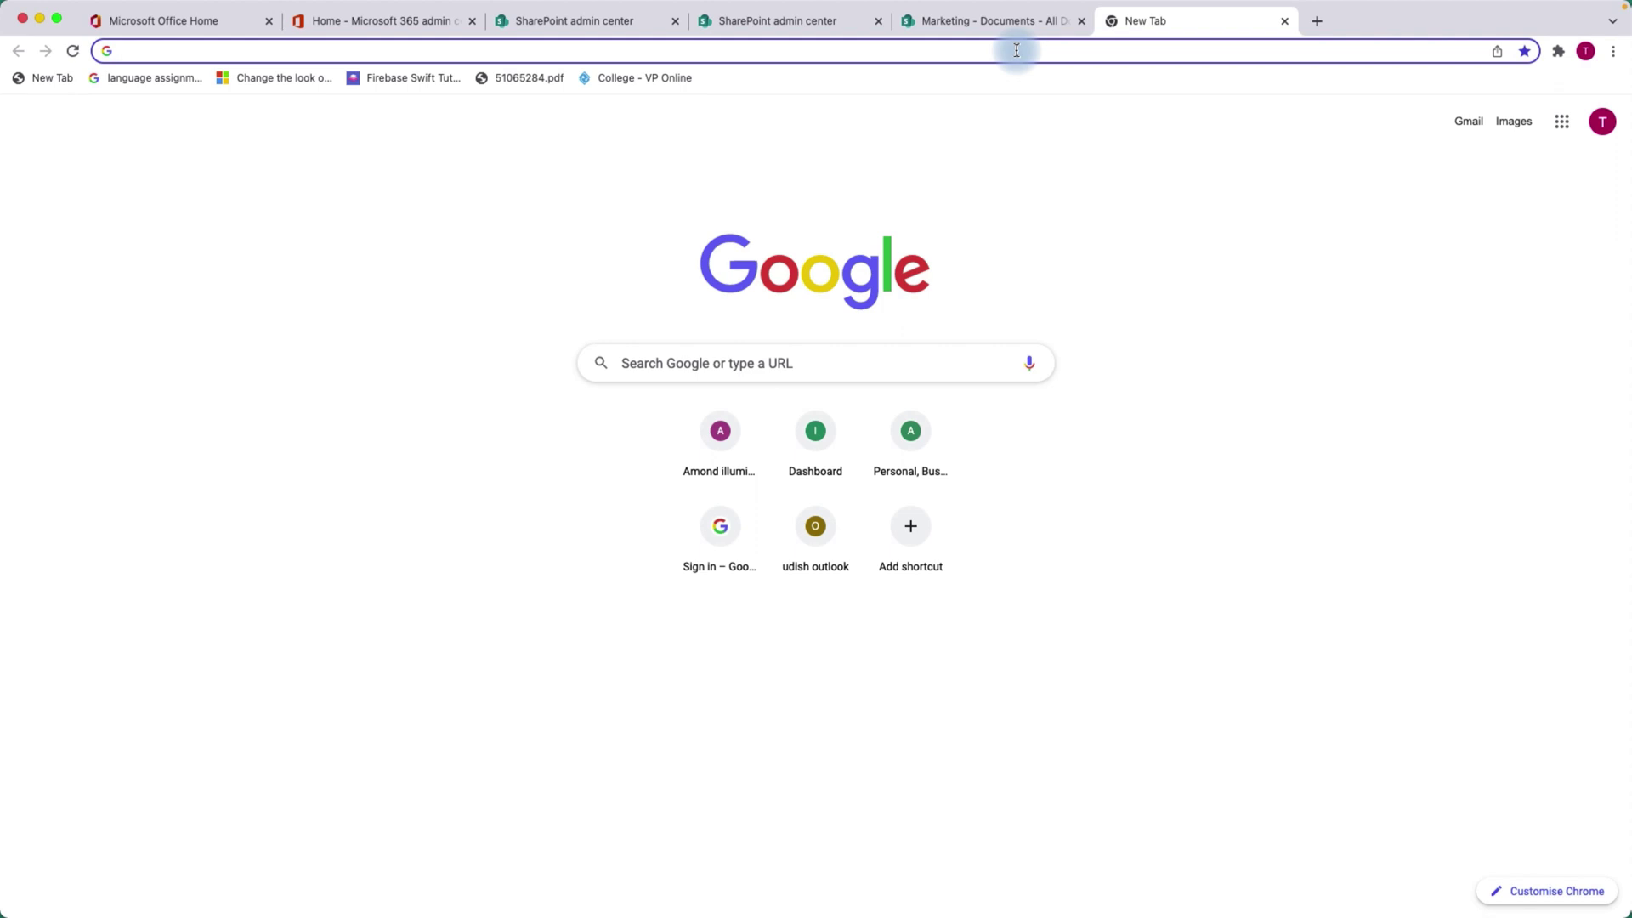
pyautogui.write('gmail.com')
pyautogui.press('Return')
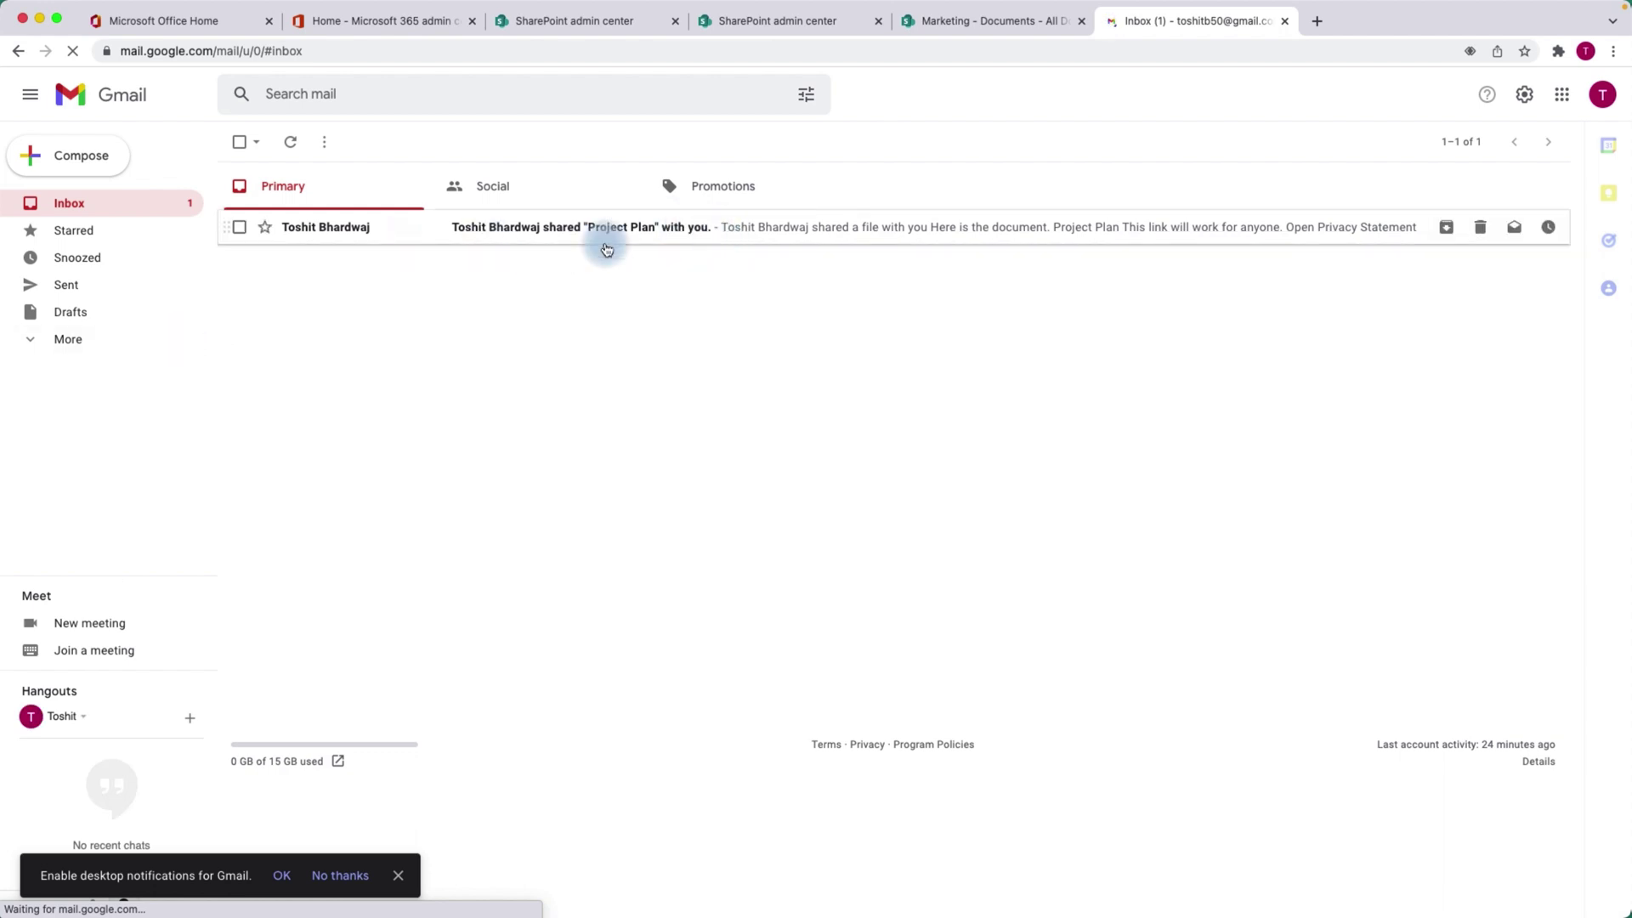
pyautogui.click(517, 235)
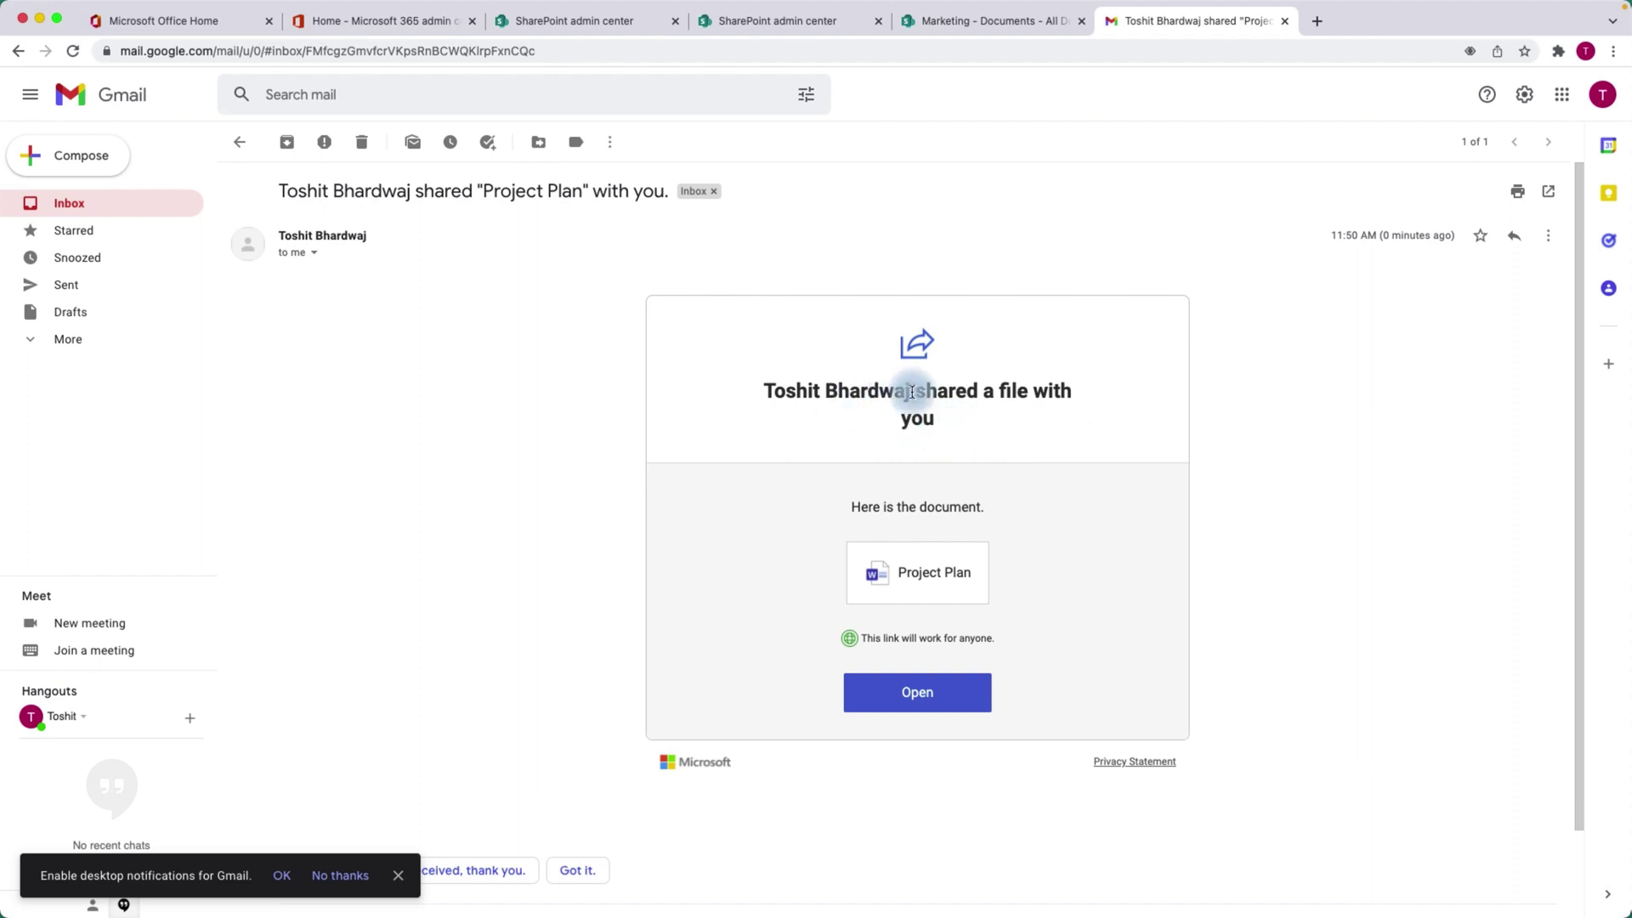
# Highlight the sender heading and the note that the link works for anyone.
pyautogui.moveTo(911, 392); pyautogui.dragTo(766, 395)
pyautogui.click(764, 411)
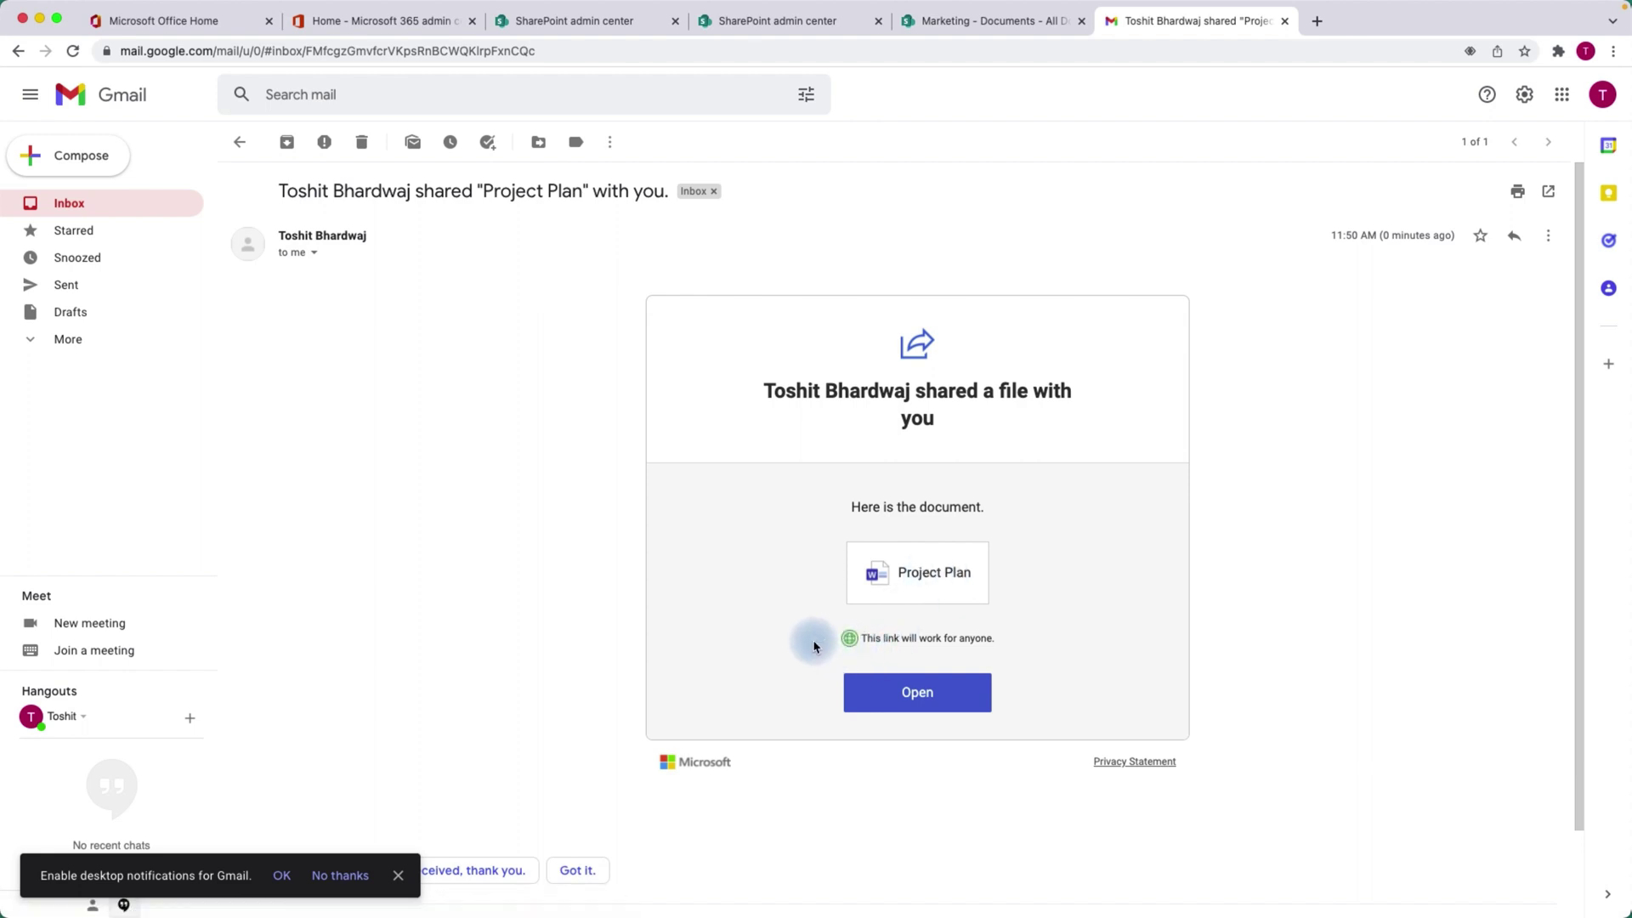
pyautogui.moveTo(1011, 641); pyautogui.dragTo(858, 646)
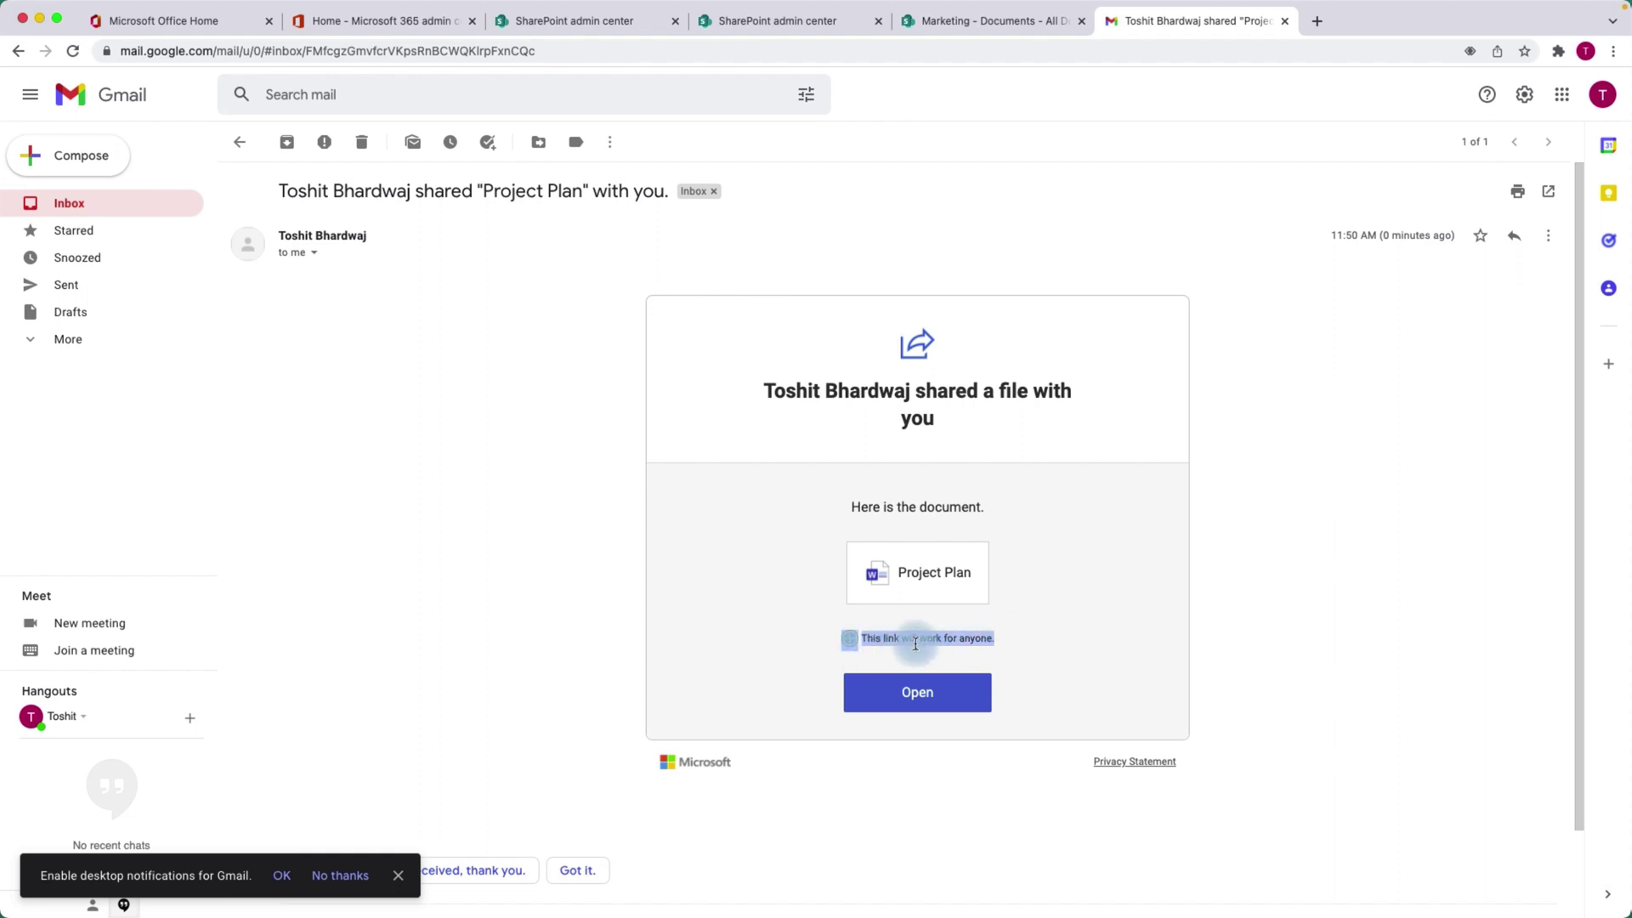
pyautogui.click(1004, 646)
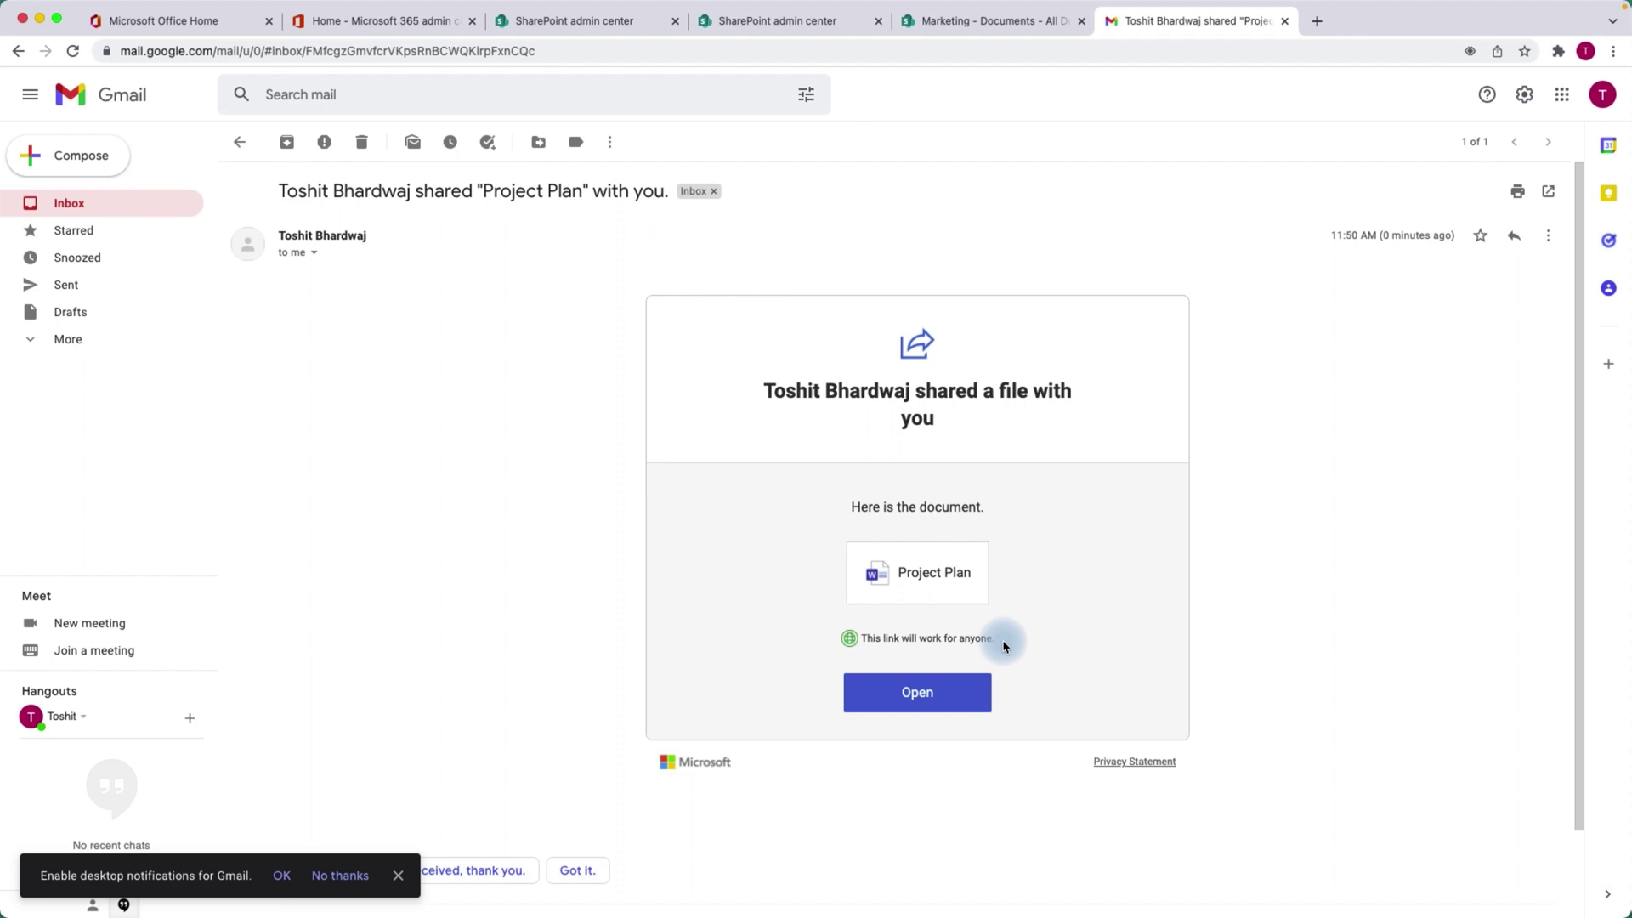
# In the Marketing Documents tab, close the Link sent confirmation and the Project Plan.docx Share dialog.
pyautogui.click(554, 26)
pyautogui.click(986, 21)
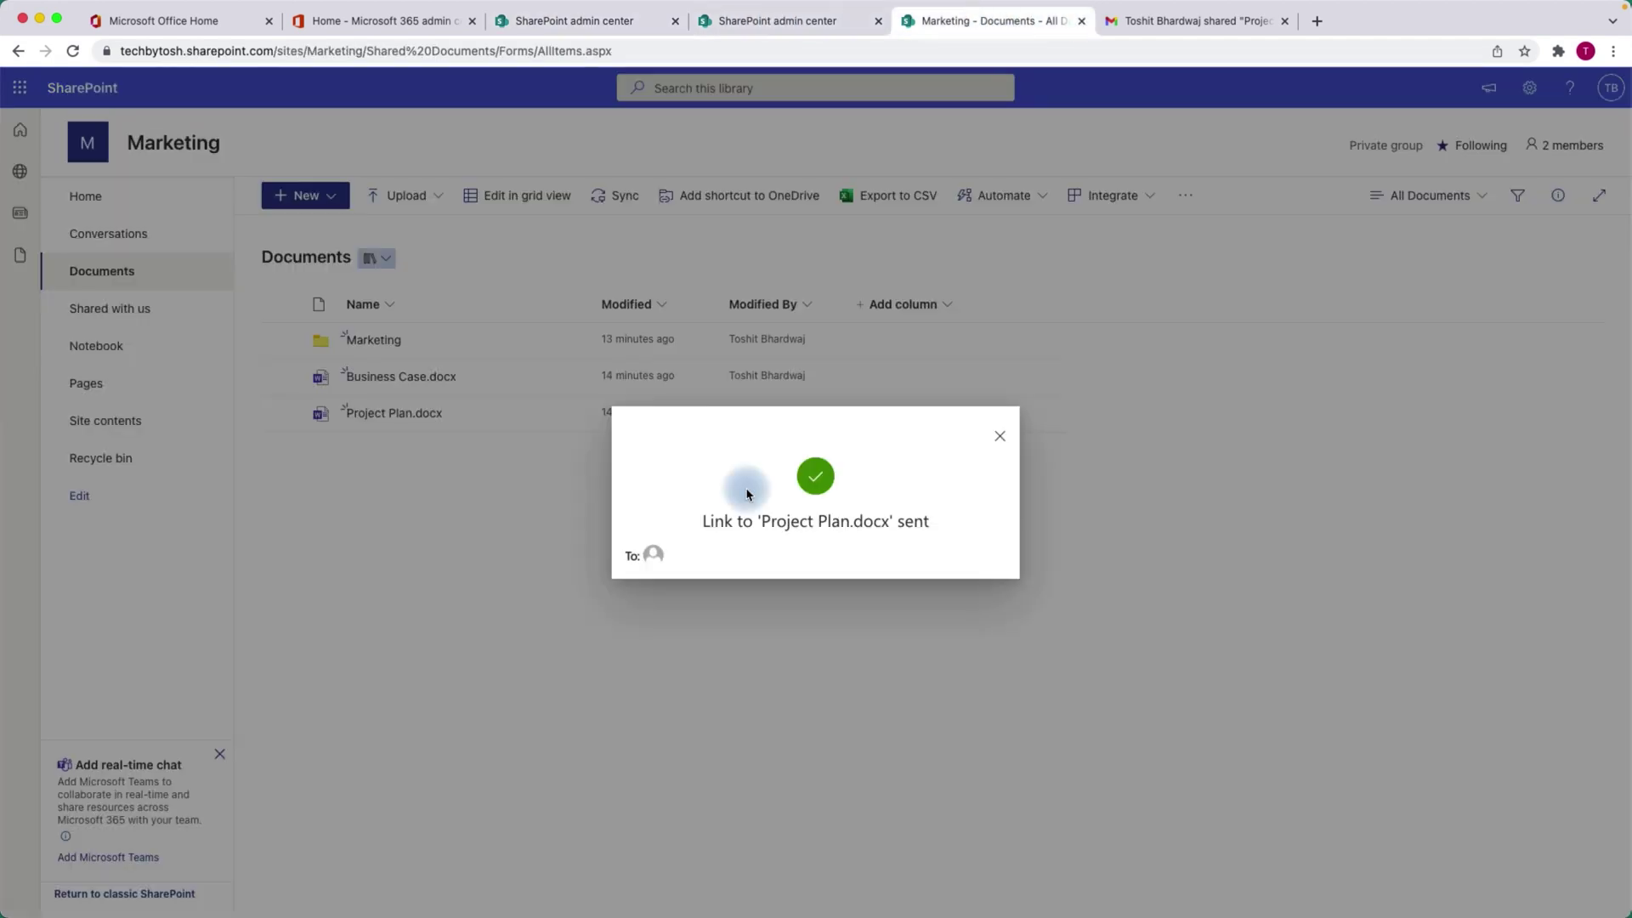
pyautogui.click(1000, 439)
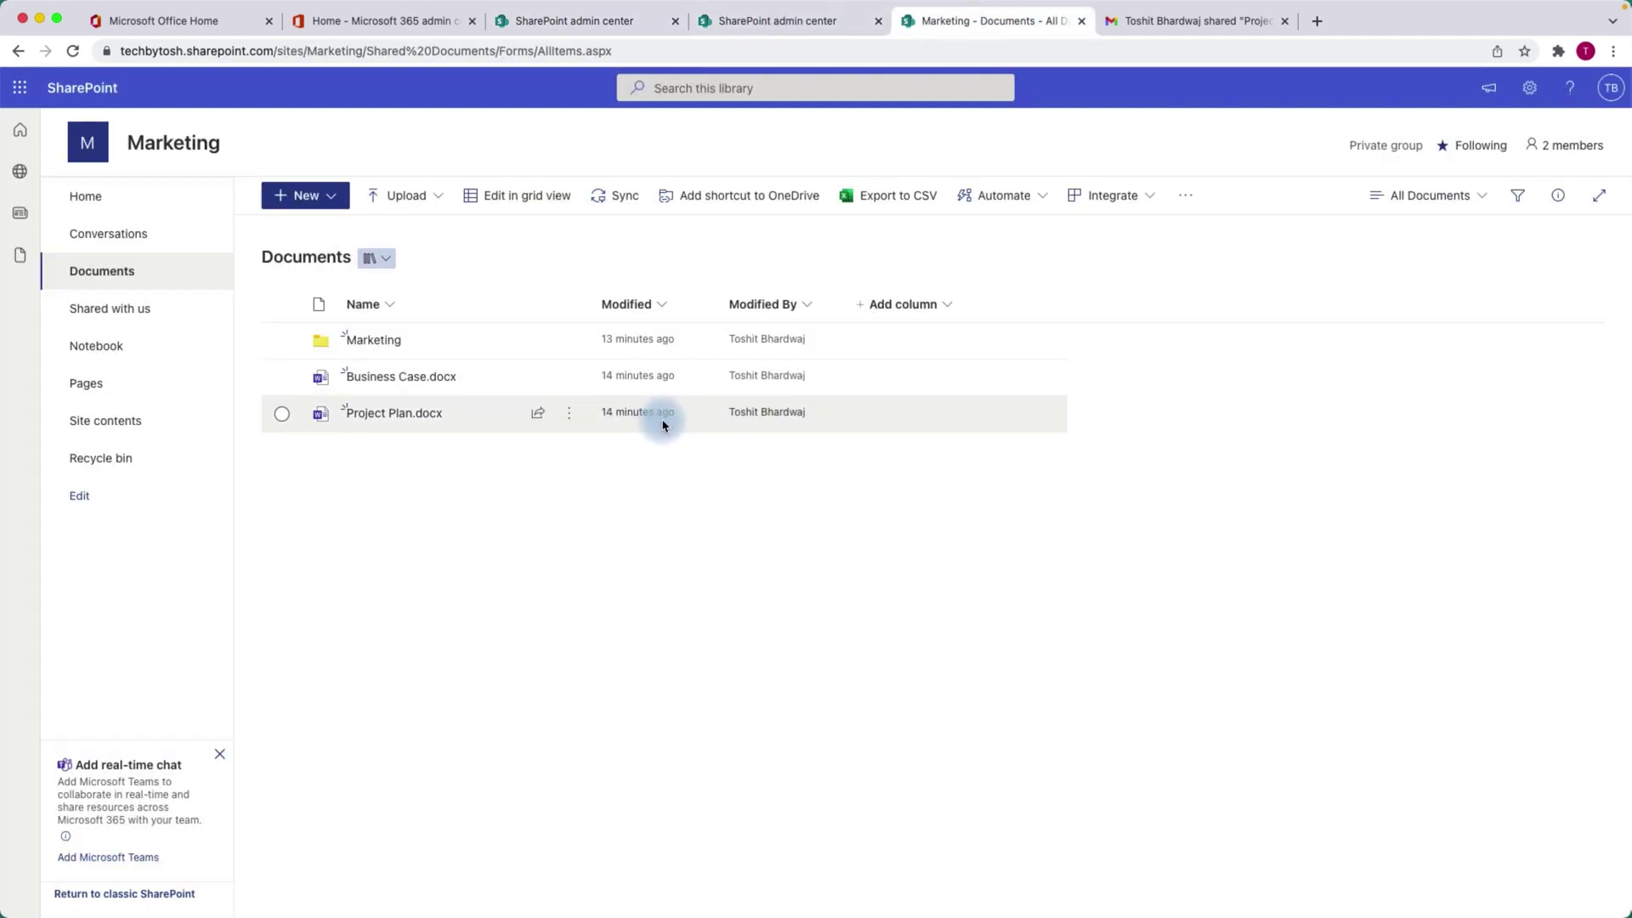
pyautogui.click(539, 417)
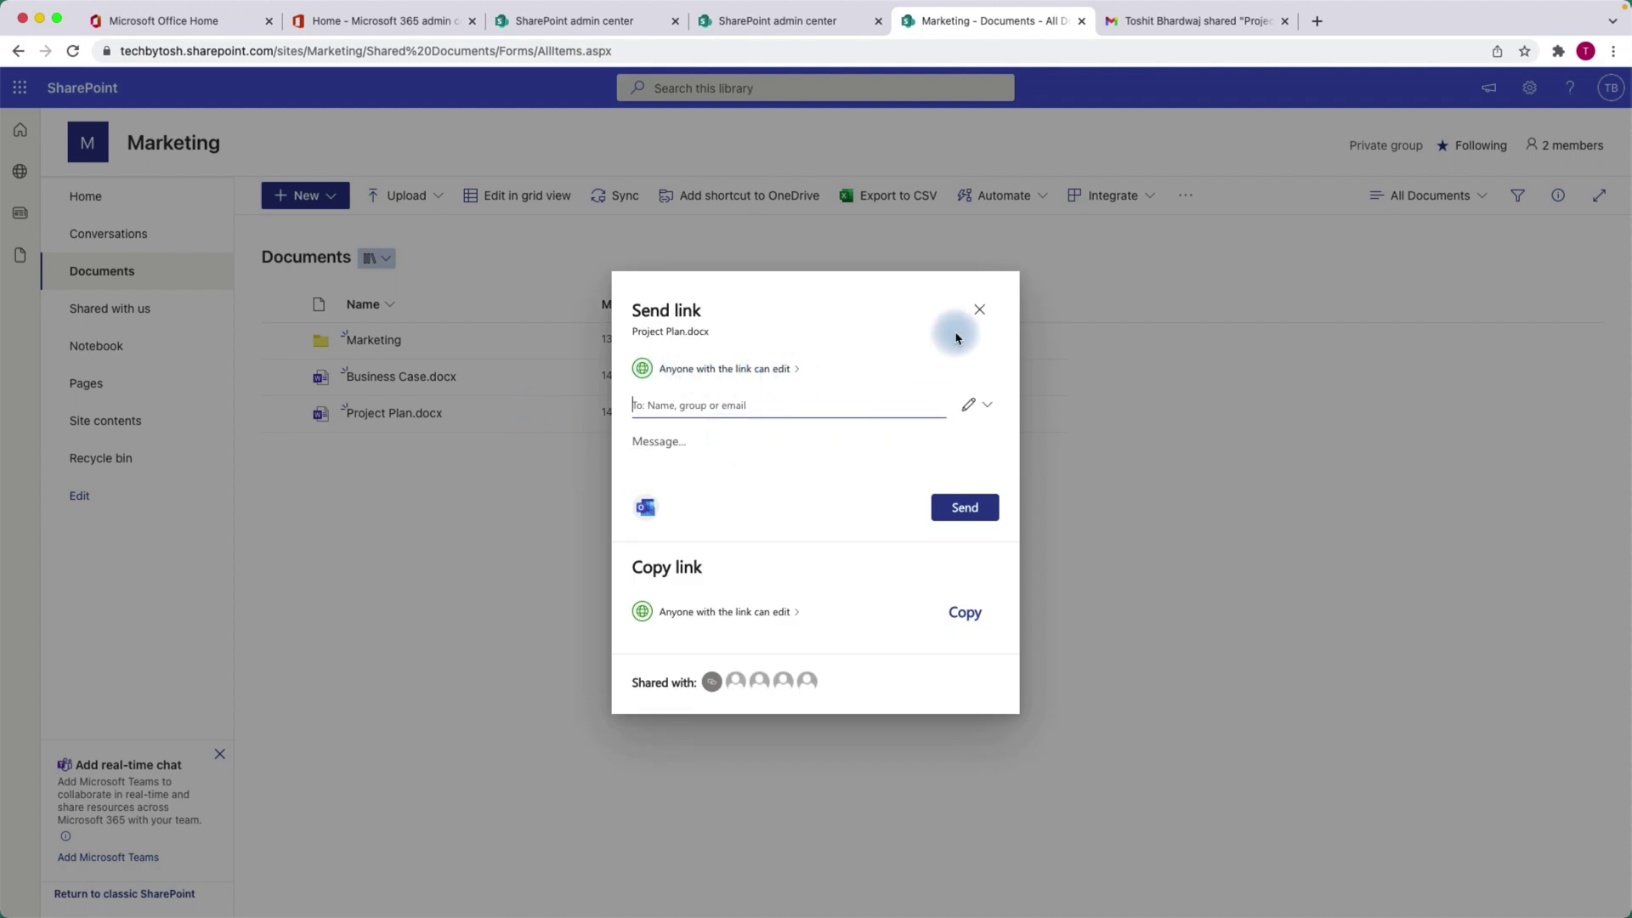
pyautogui.click(979, 310)
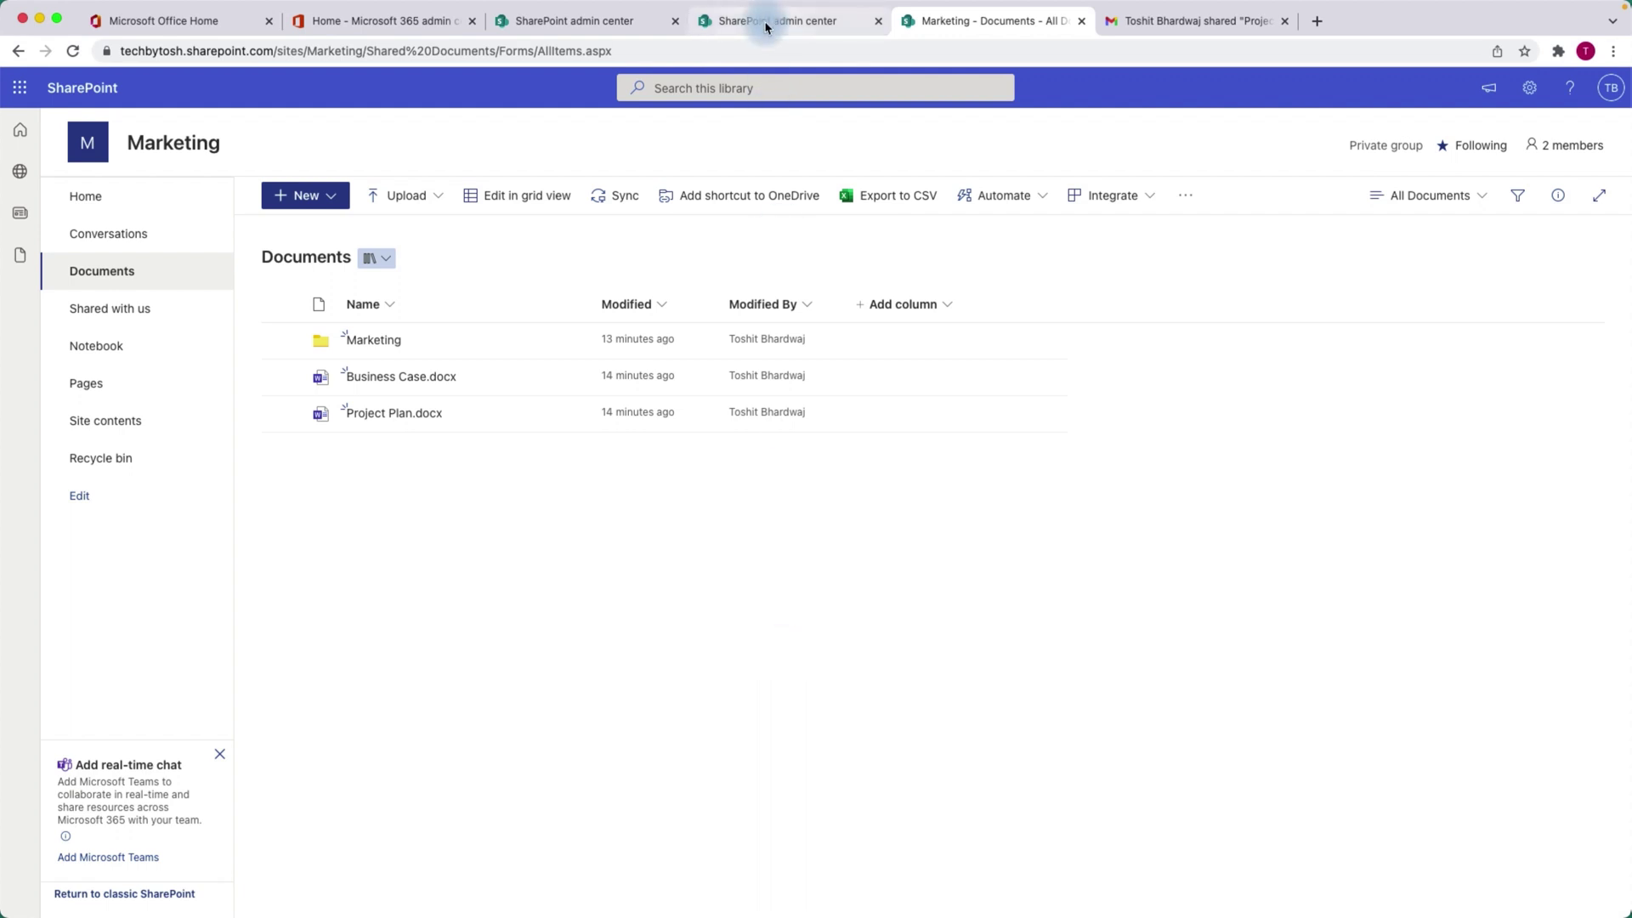
# Open the Project Plan link from the Gmail message in an incognito window.
pyautogui.click(1154, 26)
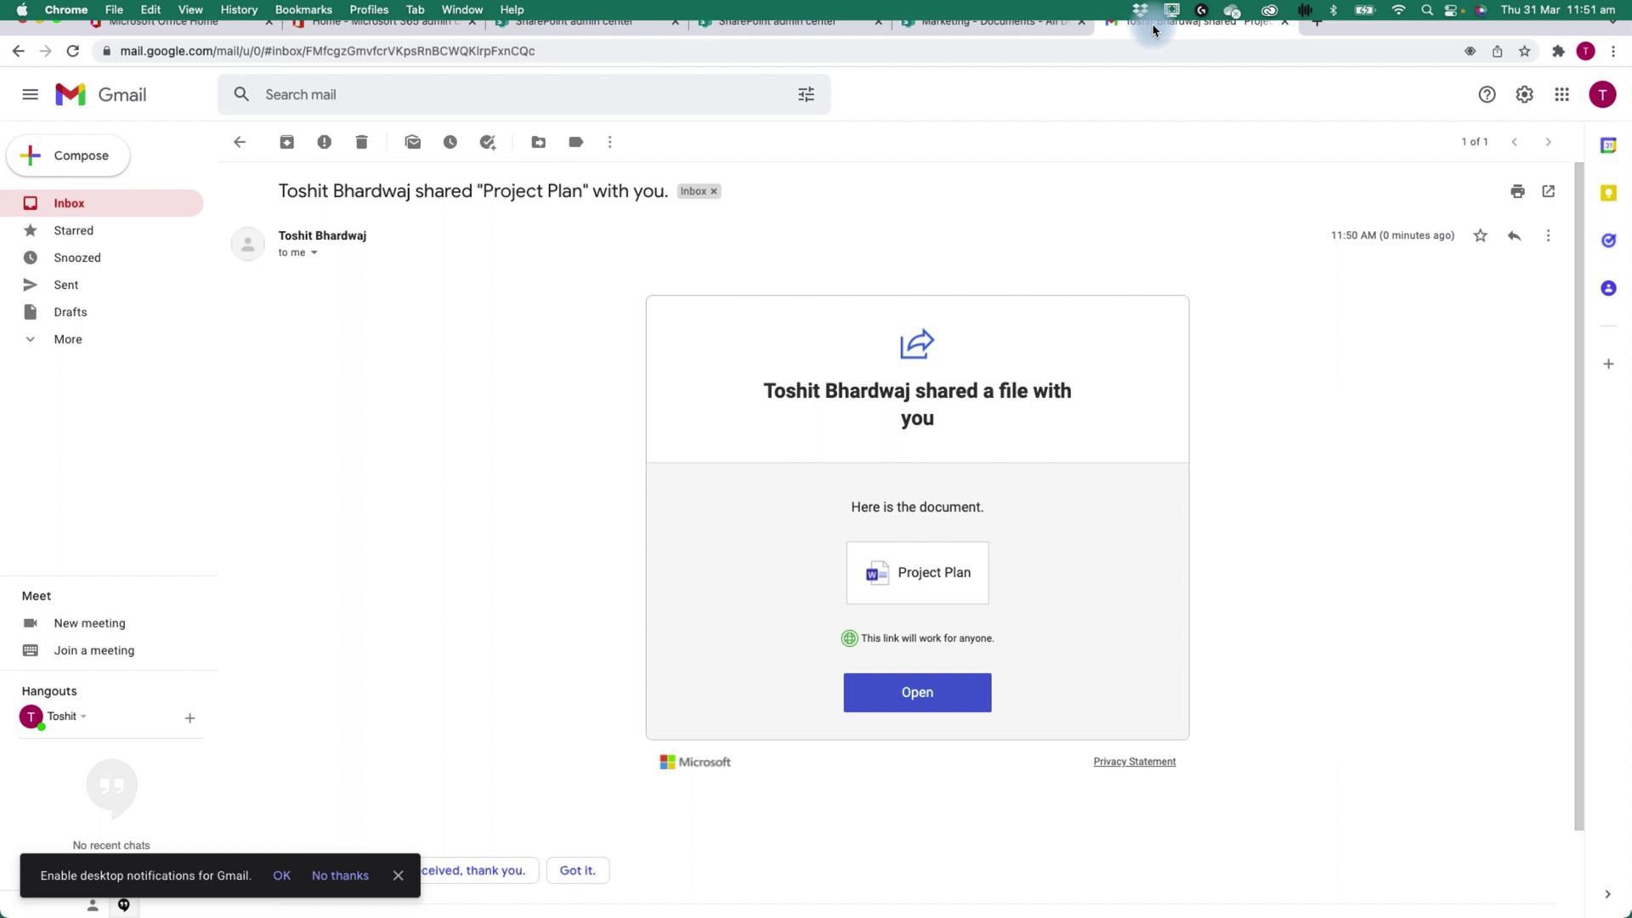
pyautogui.rightClick(928, 576)
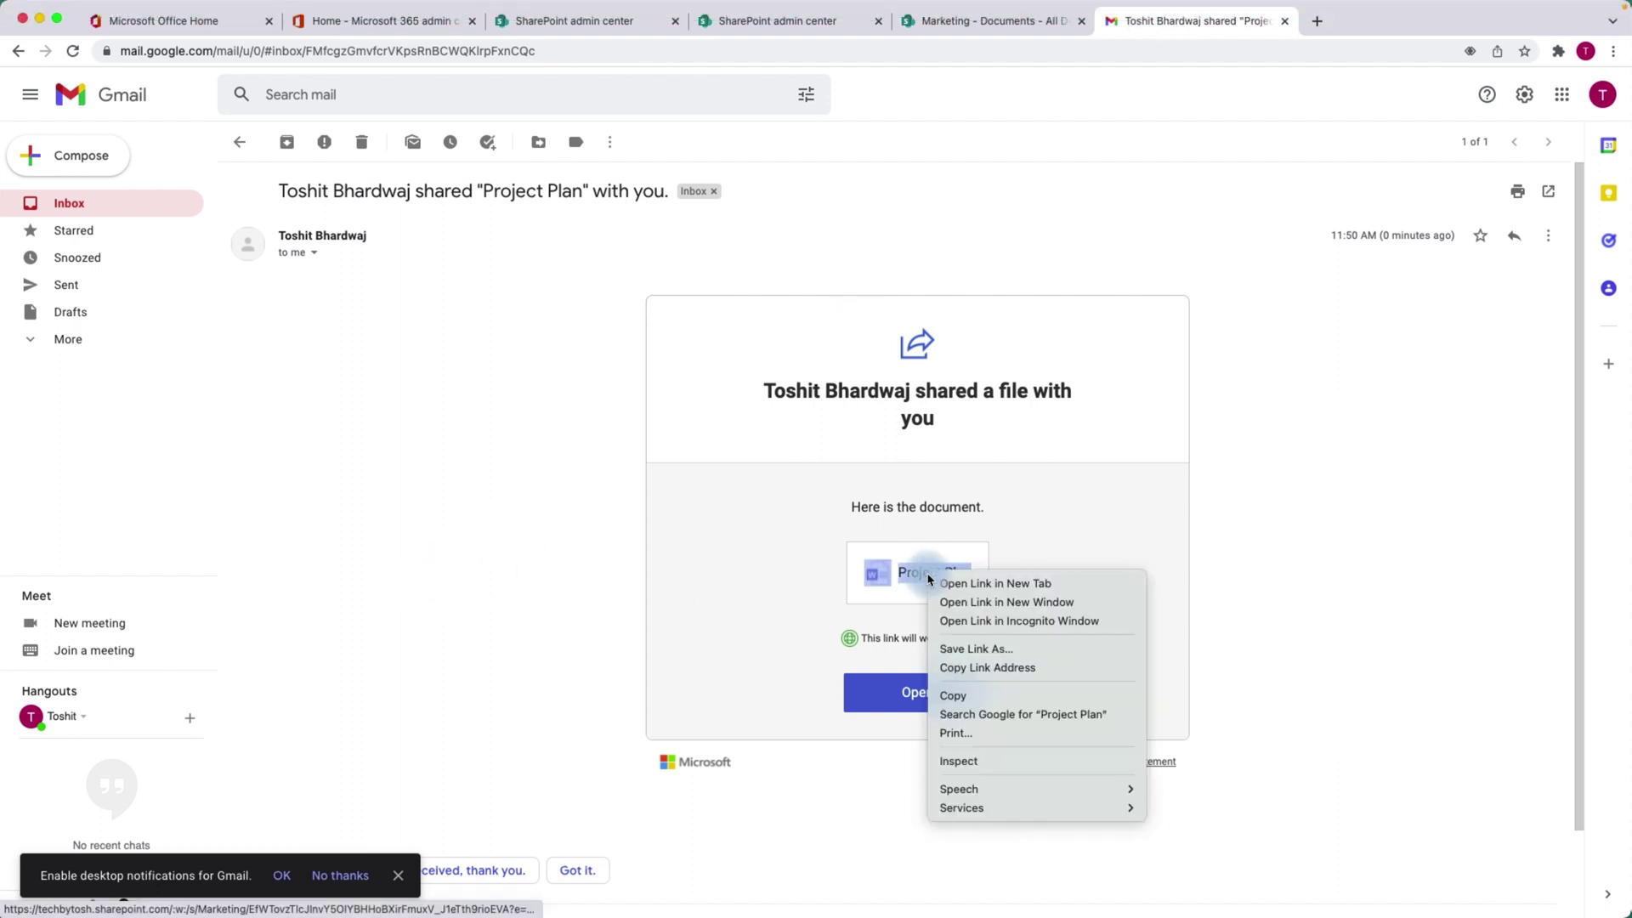
pyautogui.click(996, 628)
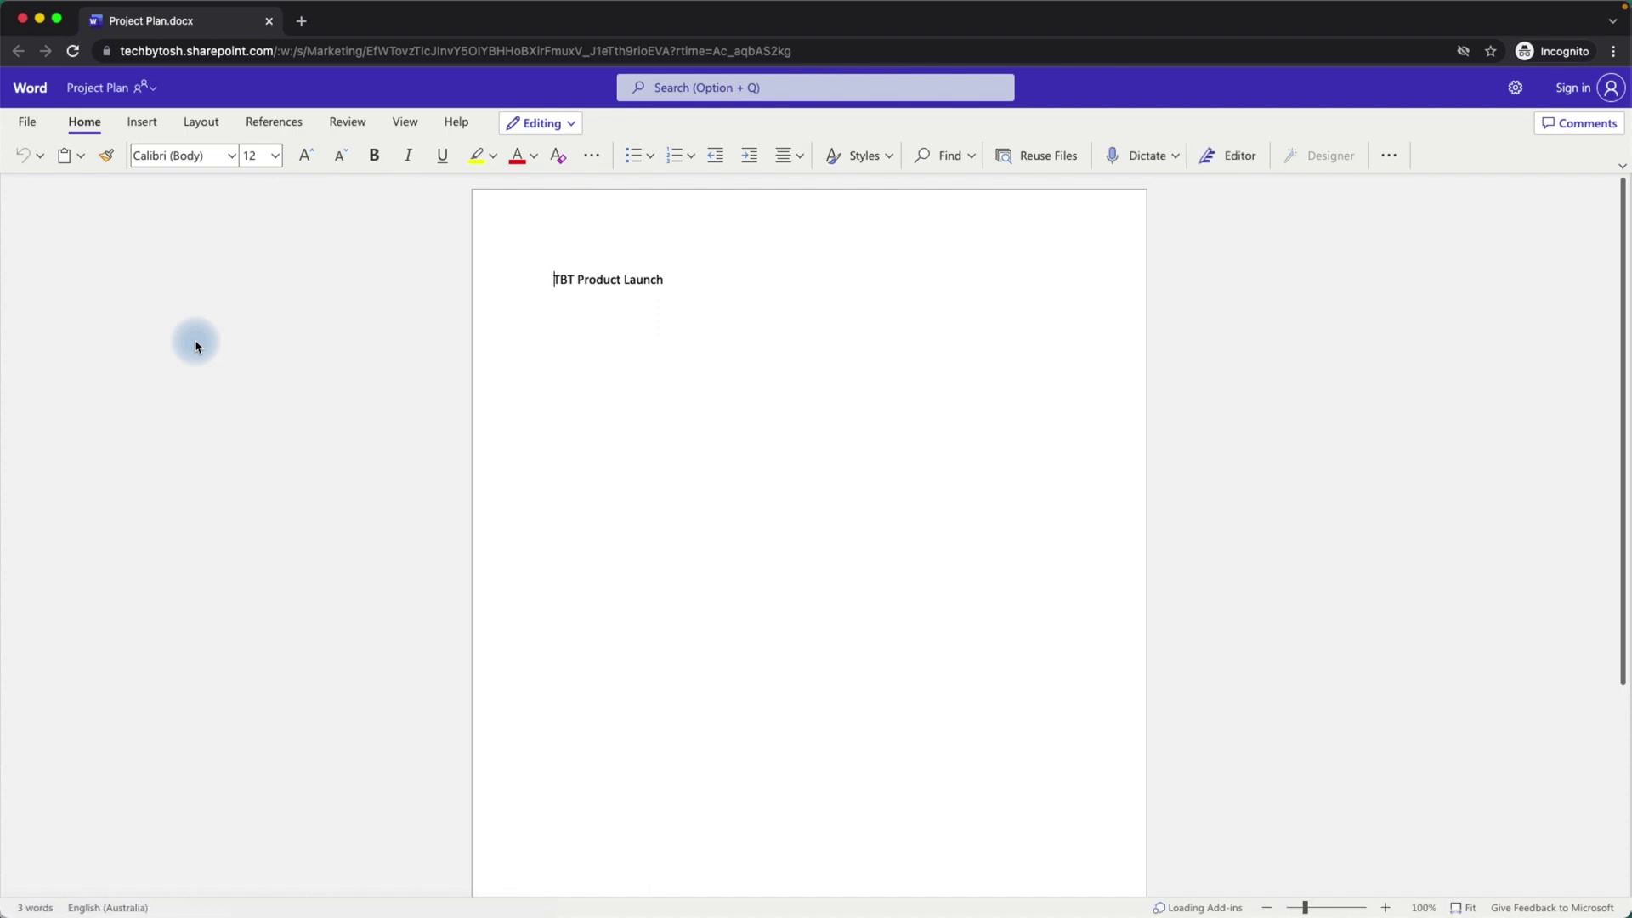
# Insert a new paragraph 'This has been edited.' after the TBT Product Launch heading.
pyautogui.click(687, 283)
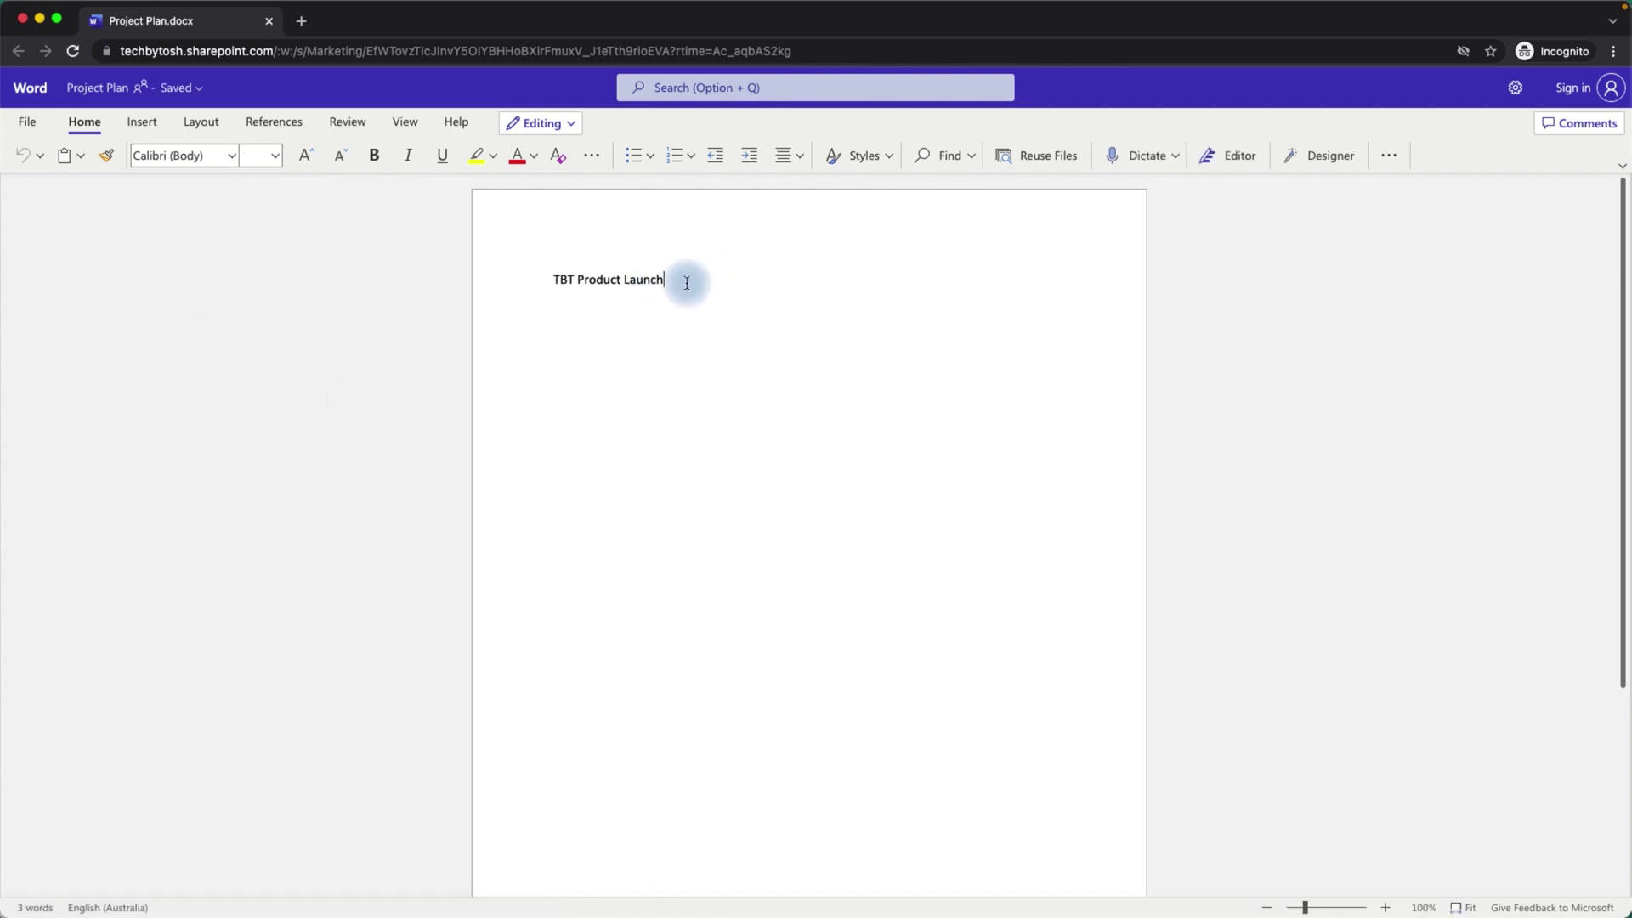
pyautogui.press('Return')
pyautogui.write('This ')
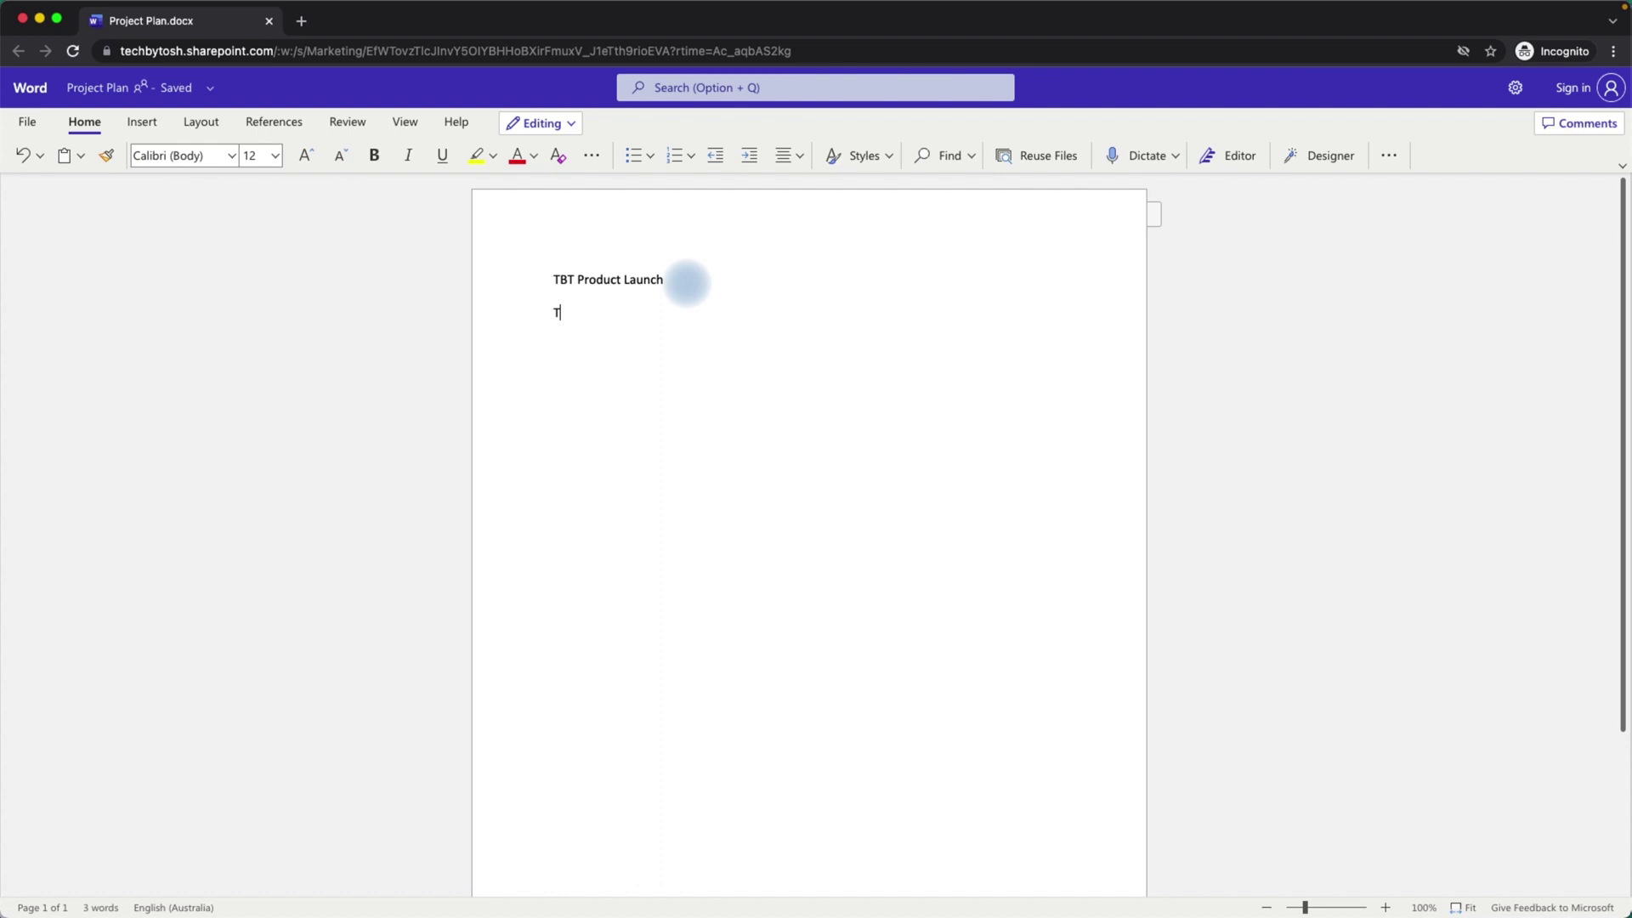
pyautogui.write('has been edited.')
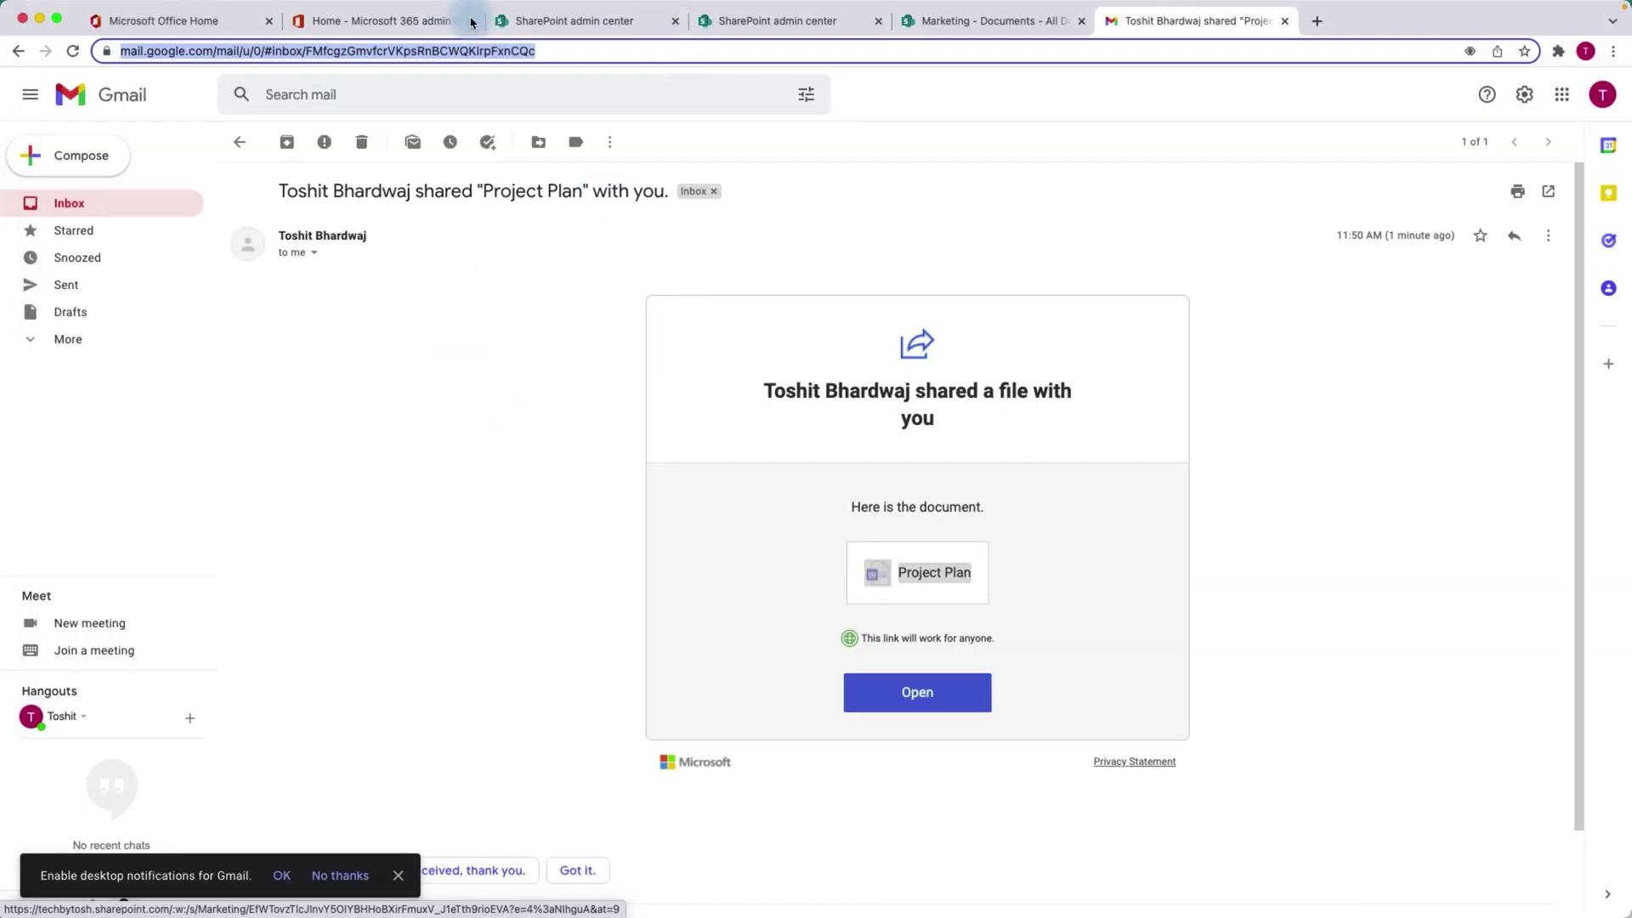
# Open Project Plan.docx from the Marketing Documents library in the signed-in browser.
pyautogui.click(562, 22)
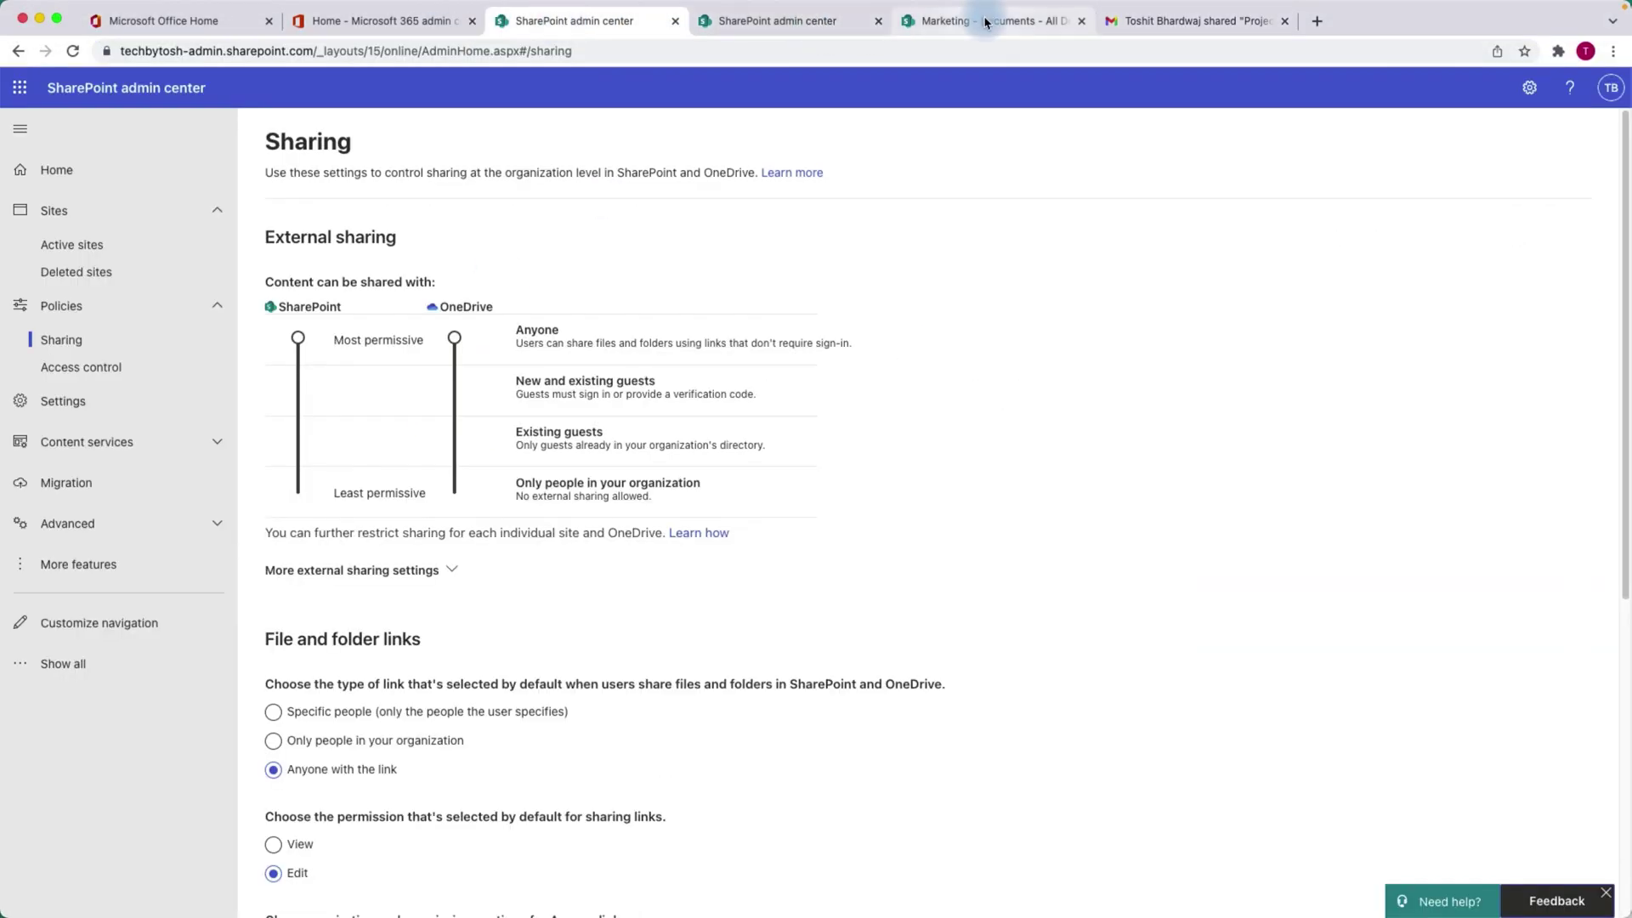
pyautogui.click(977, 22)
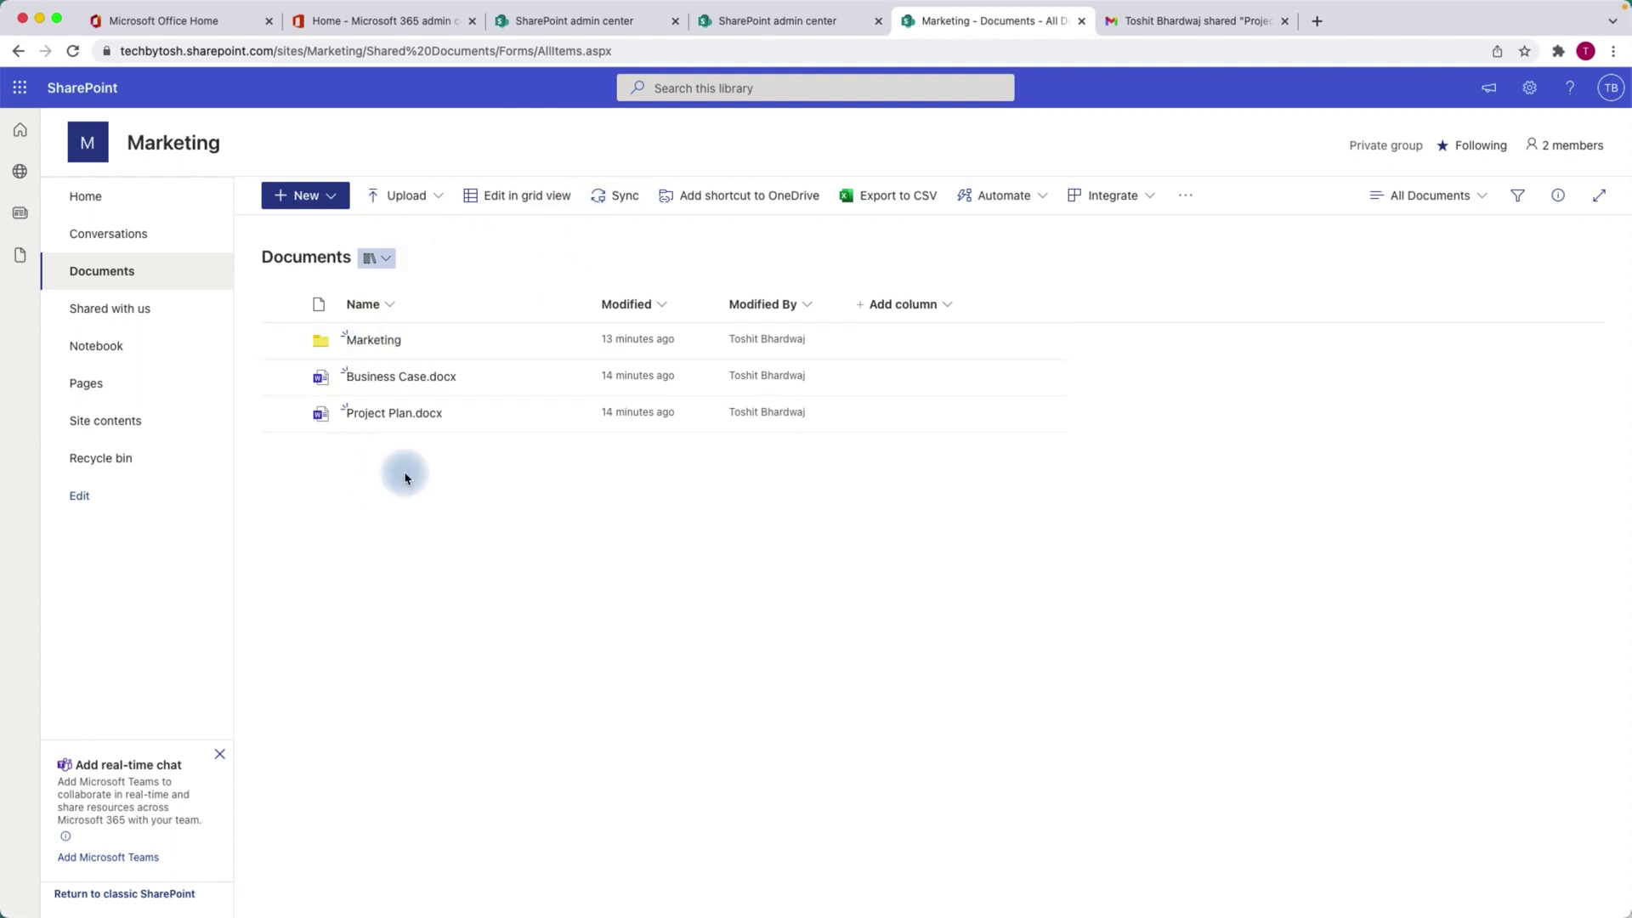
pyautogui.click(403, 417)
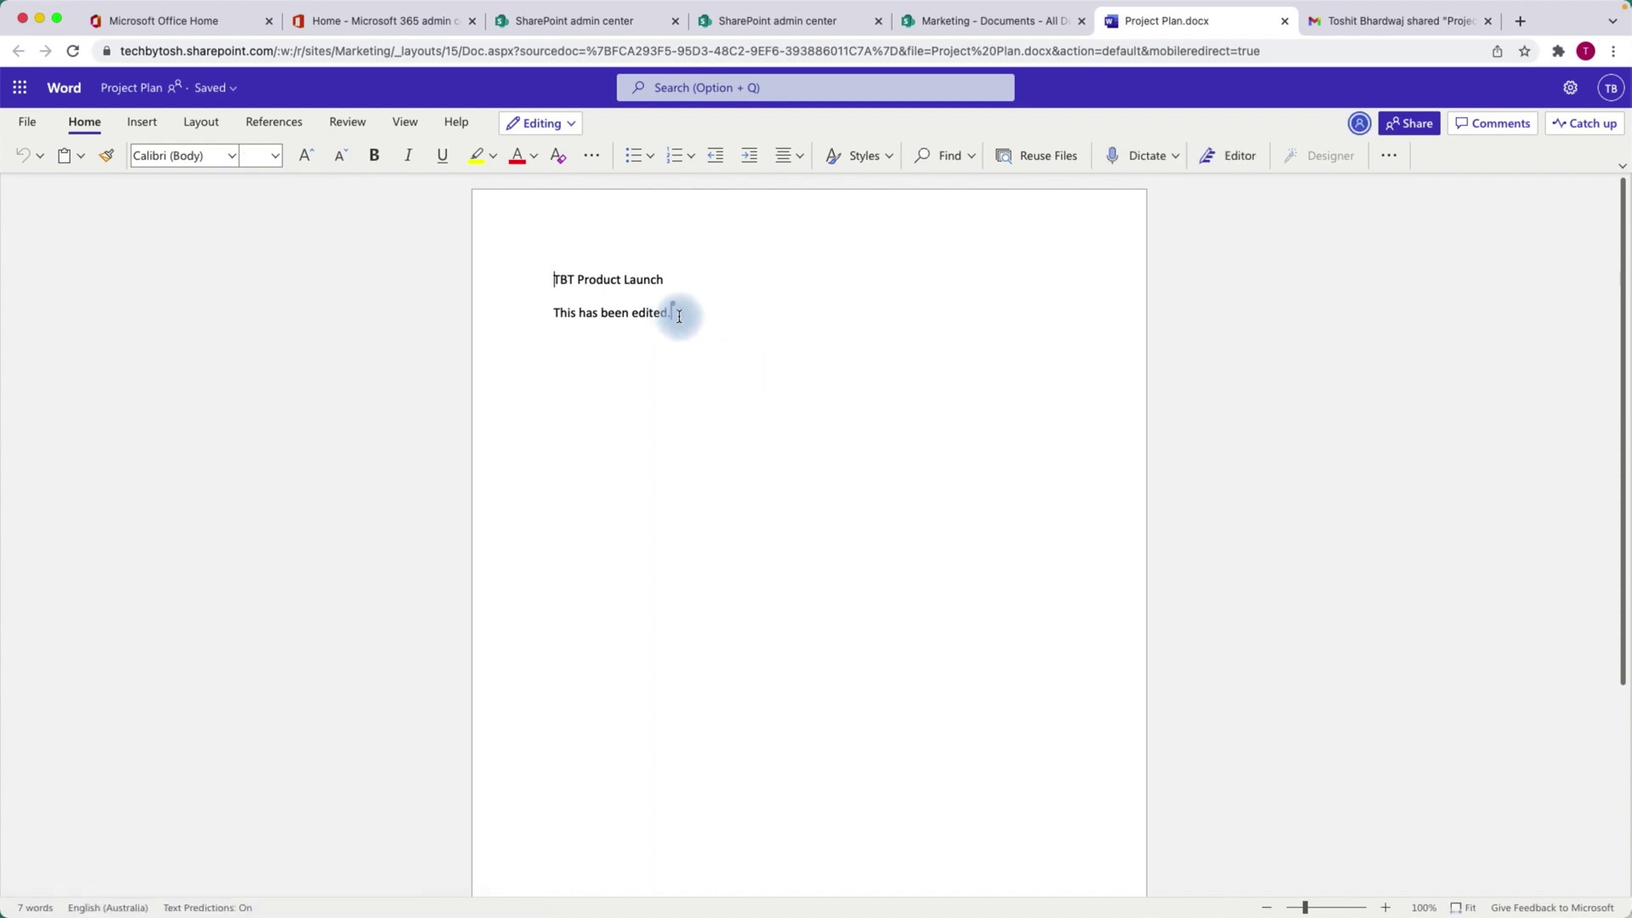
pyautogui.moveTo(680, 311)
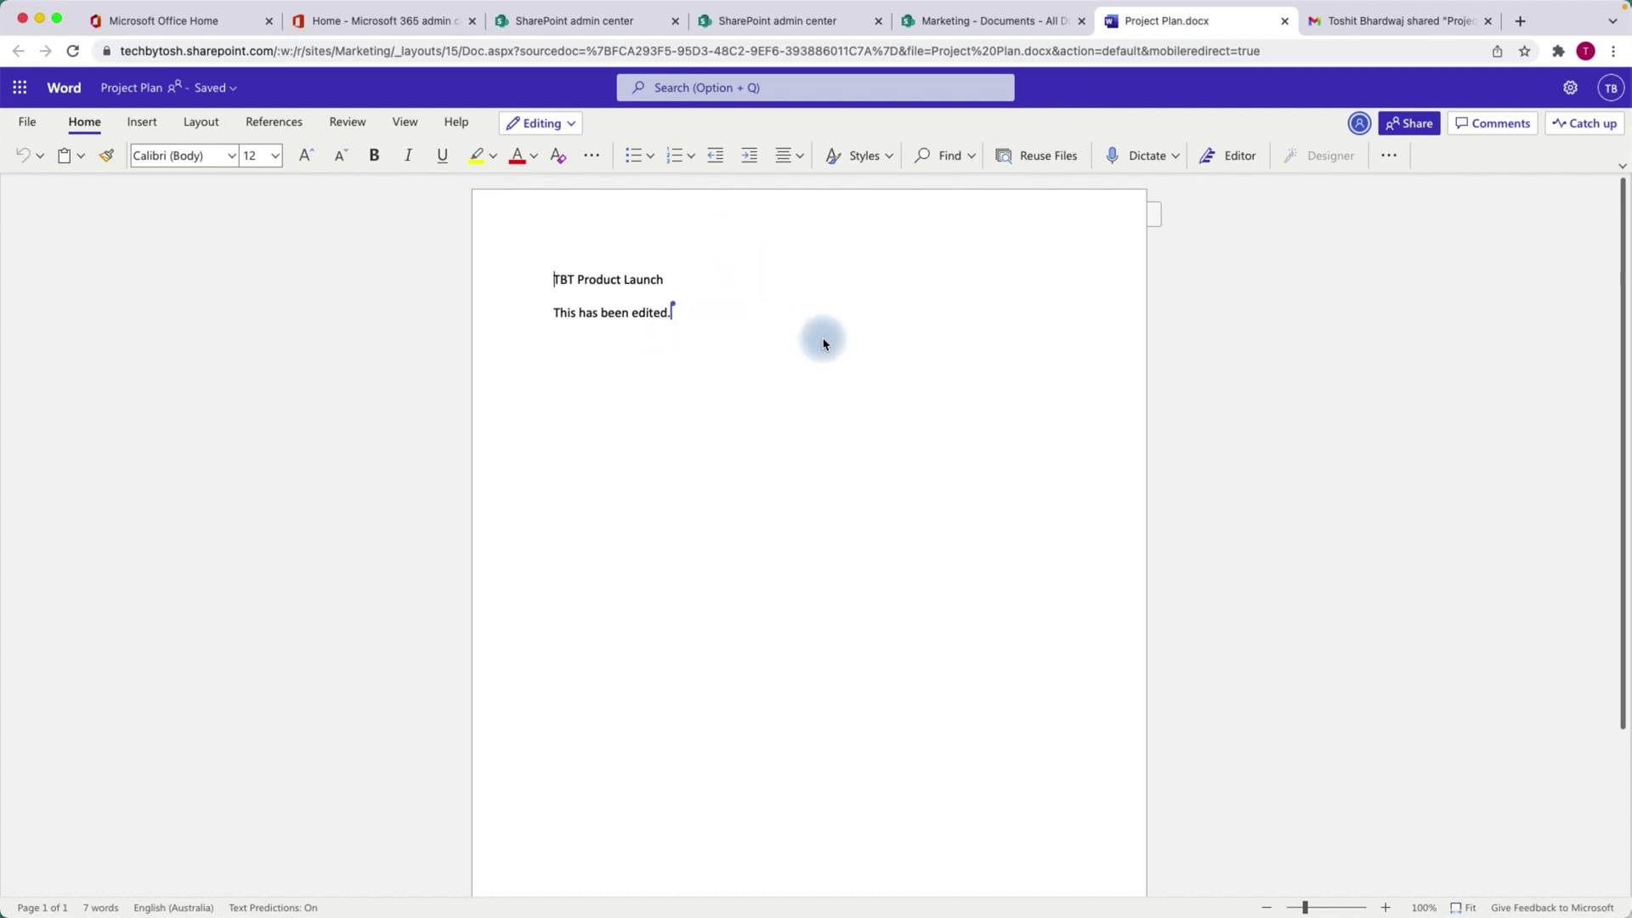
# Verify Guest Contributor last modified Project Plan.docx, then go to the Microsoft 365 admin center.
pyautogui.click(966, 21)
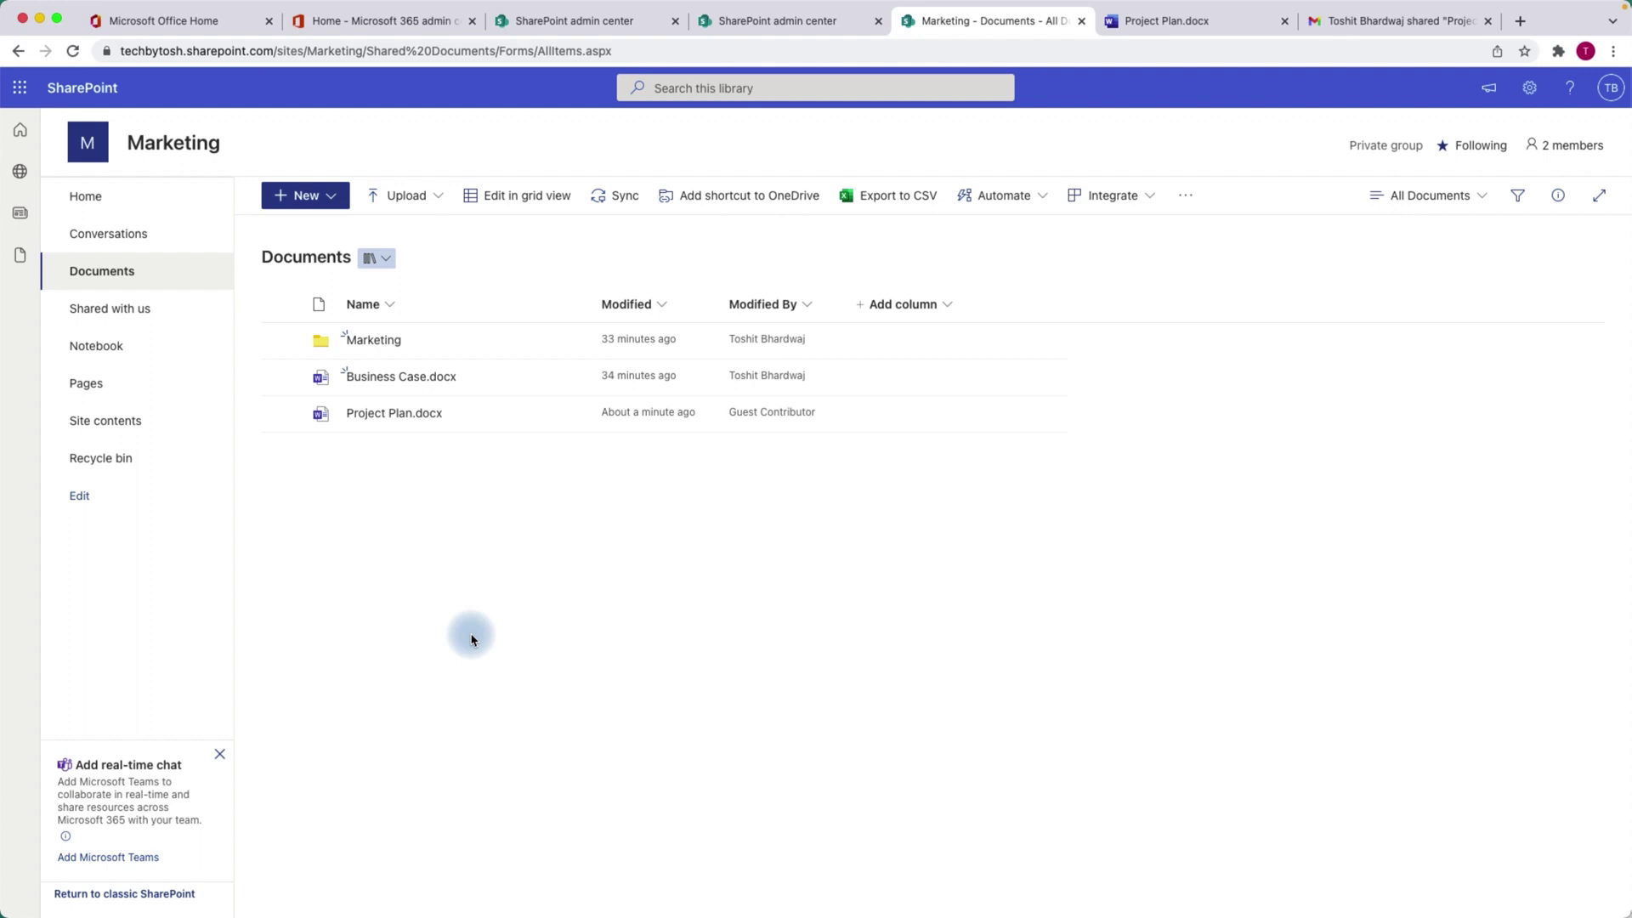
pyautogui.click(362, 26)
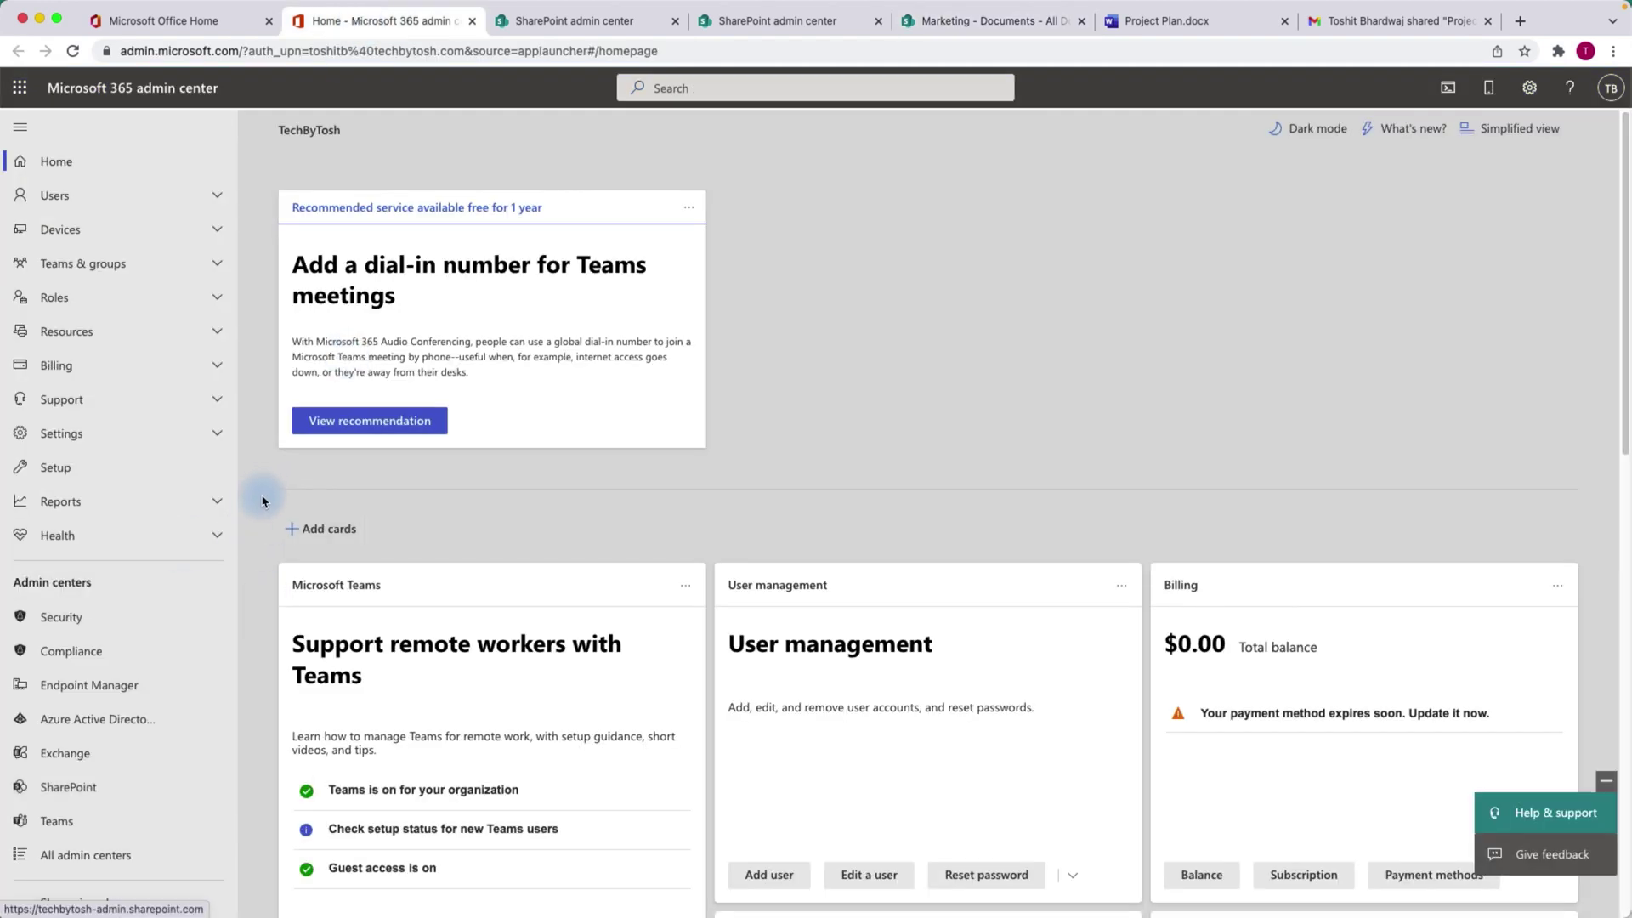
# Open the SharePoint admin center from Admin centers and close the two older duplicate tabs.
pyautogui.click(85, 793)
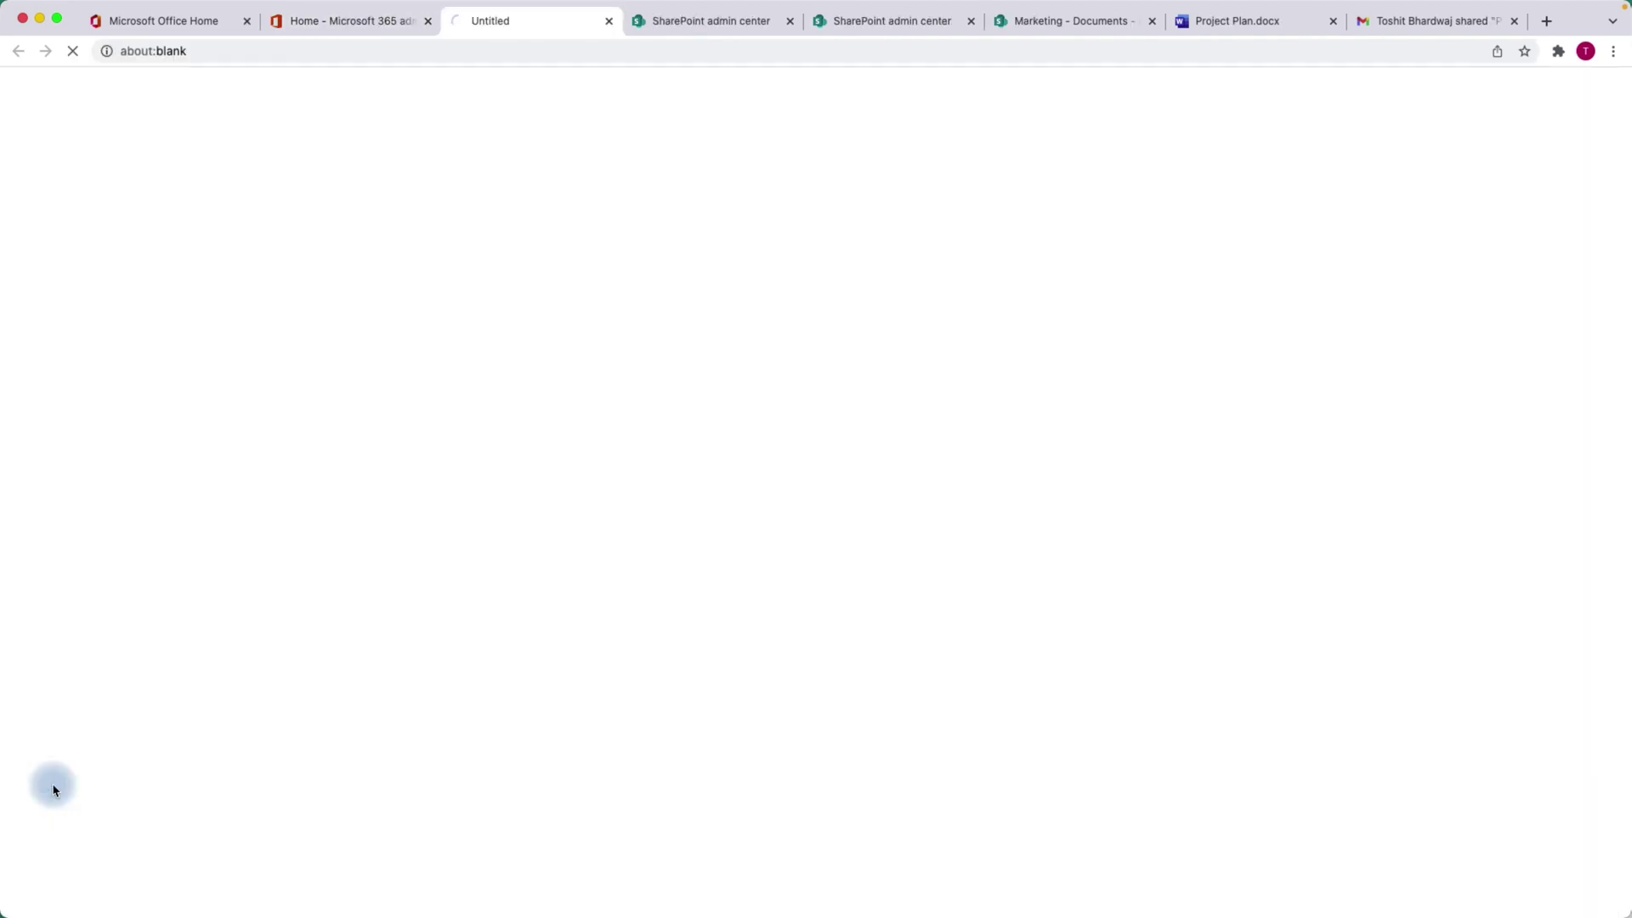
pyautogui.click(710, 24)
pyautogui.click(789, 22)
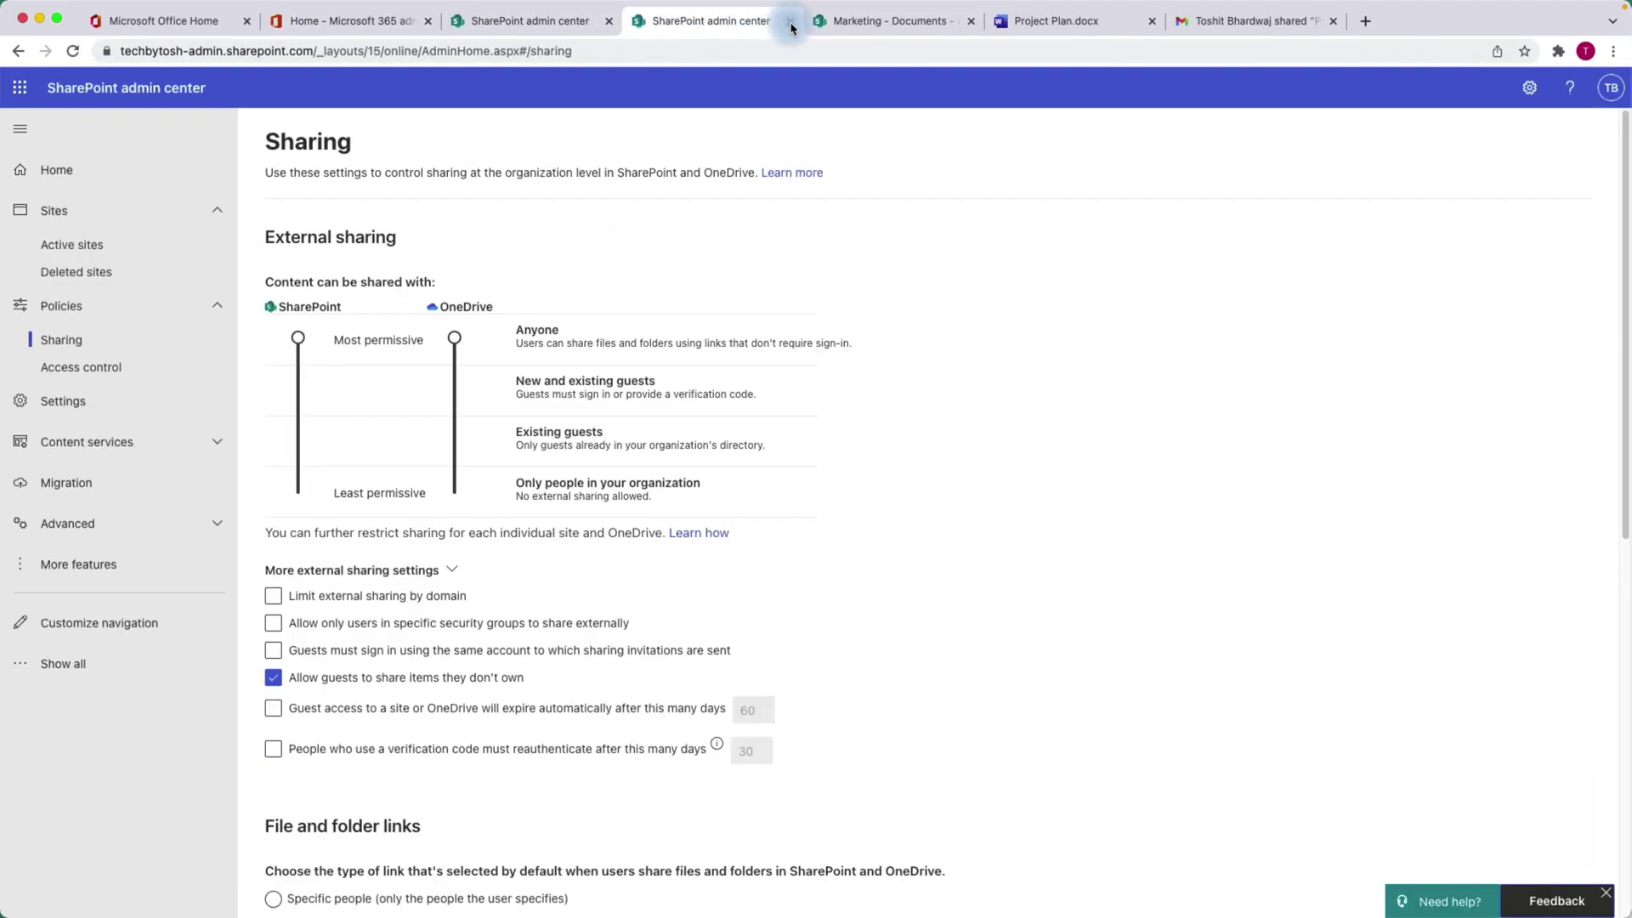
pyautogui.click(790, 21)
pyautogui.click(529, 24)
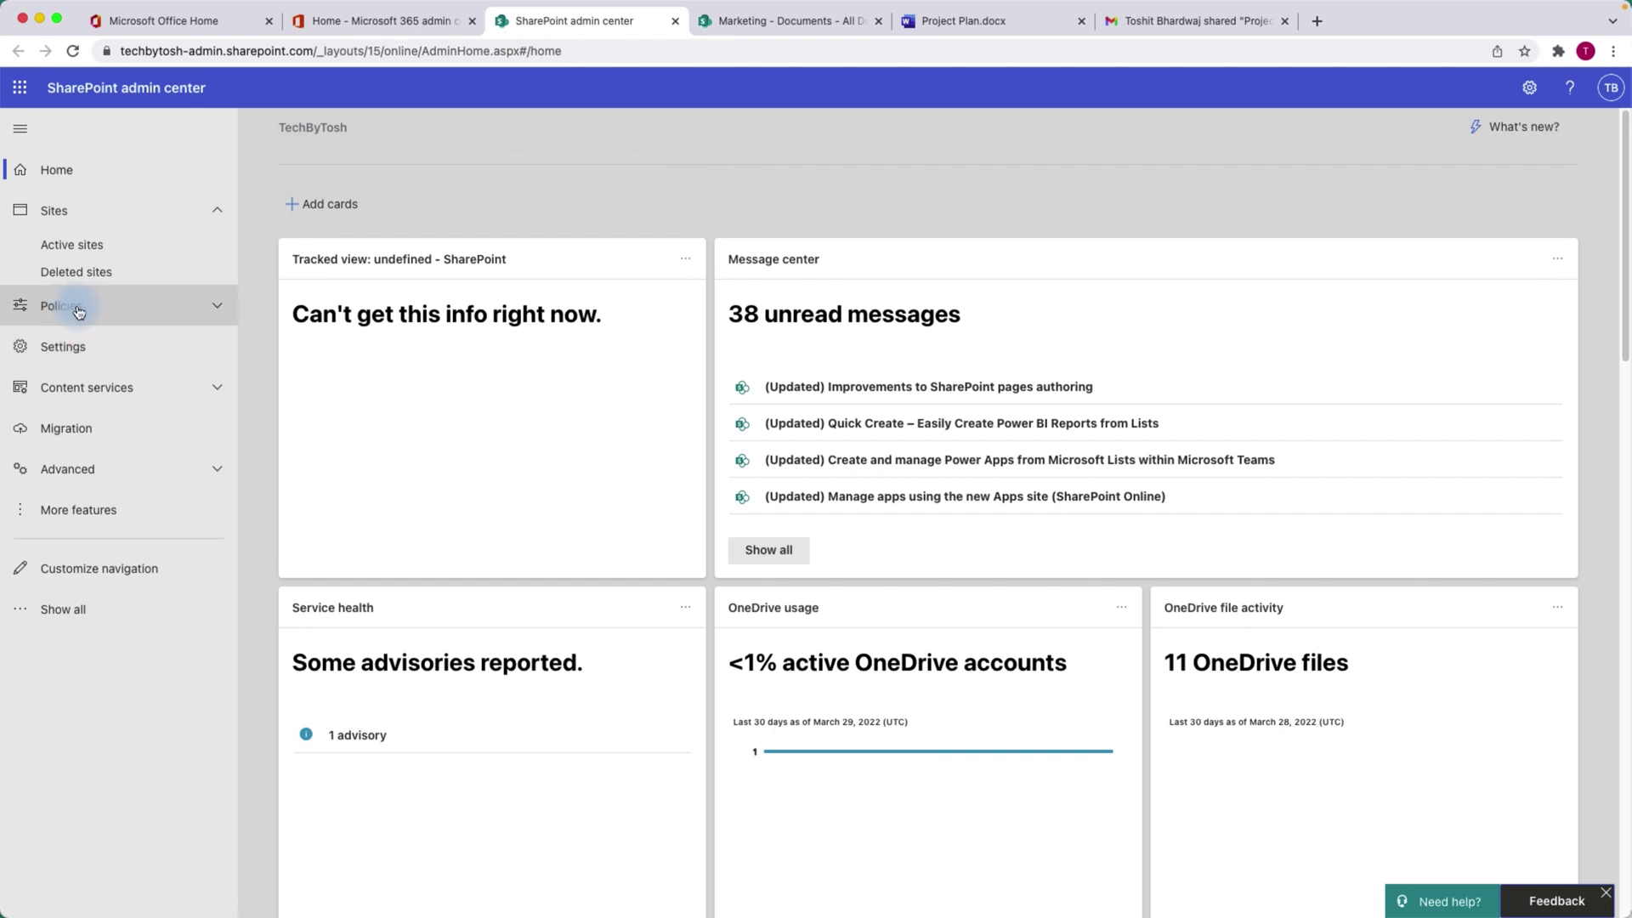
# Open Policies > Sharing in the SharePoint admin center, showing external sharing at Anyone.
pyautogui.click(79, 312)
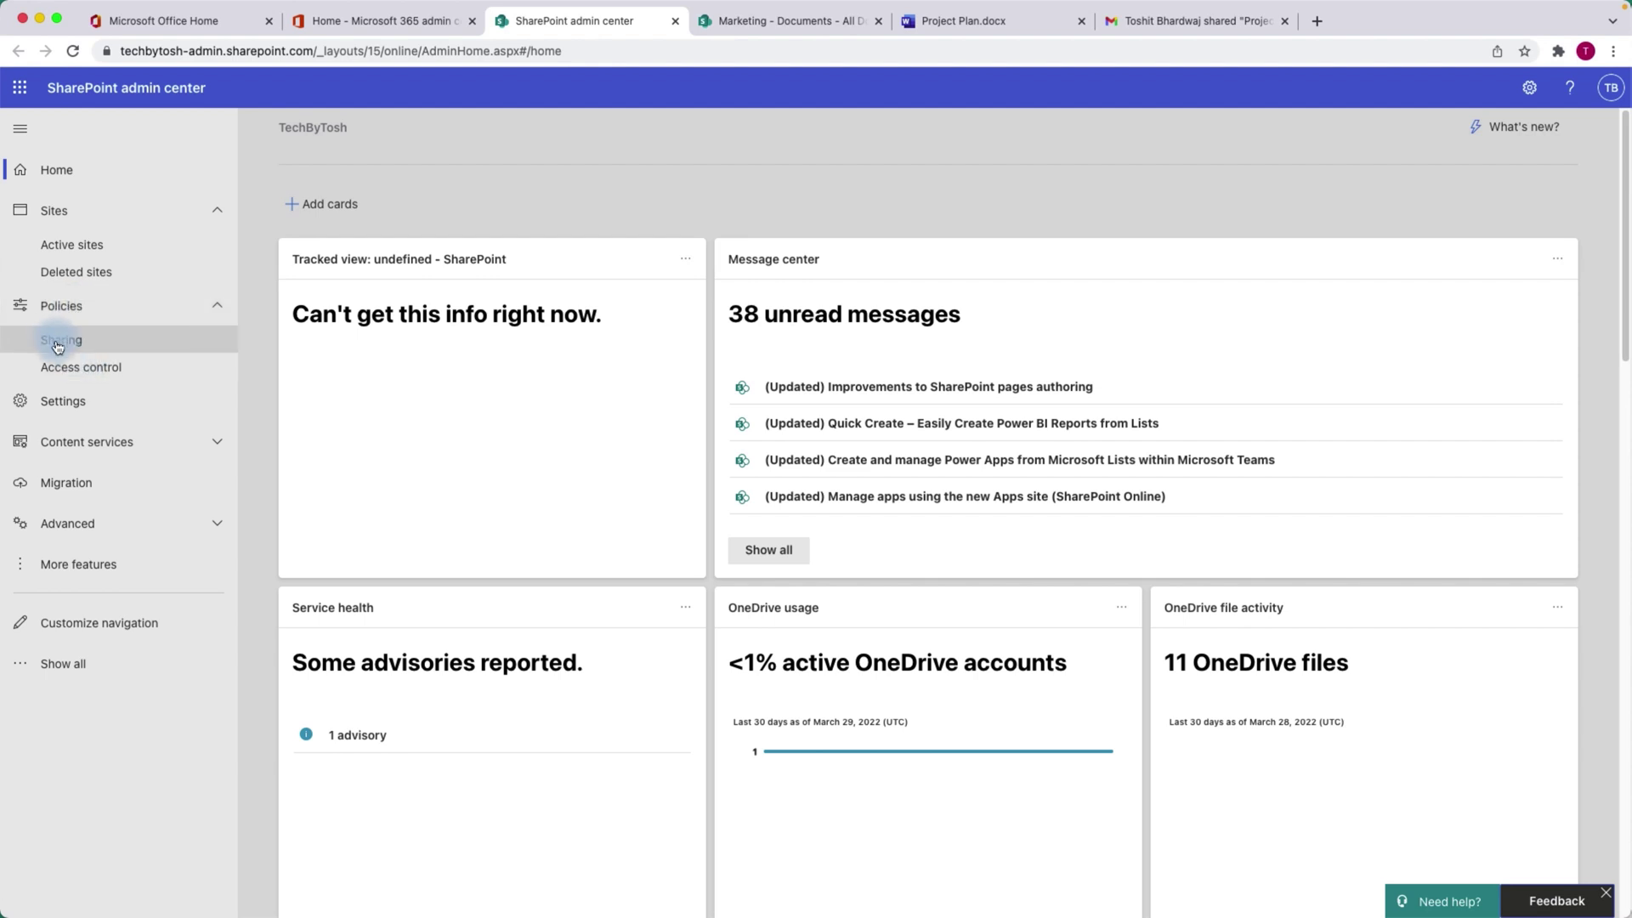
pyautogui.click(65, 344)
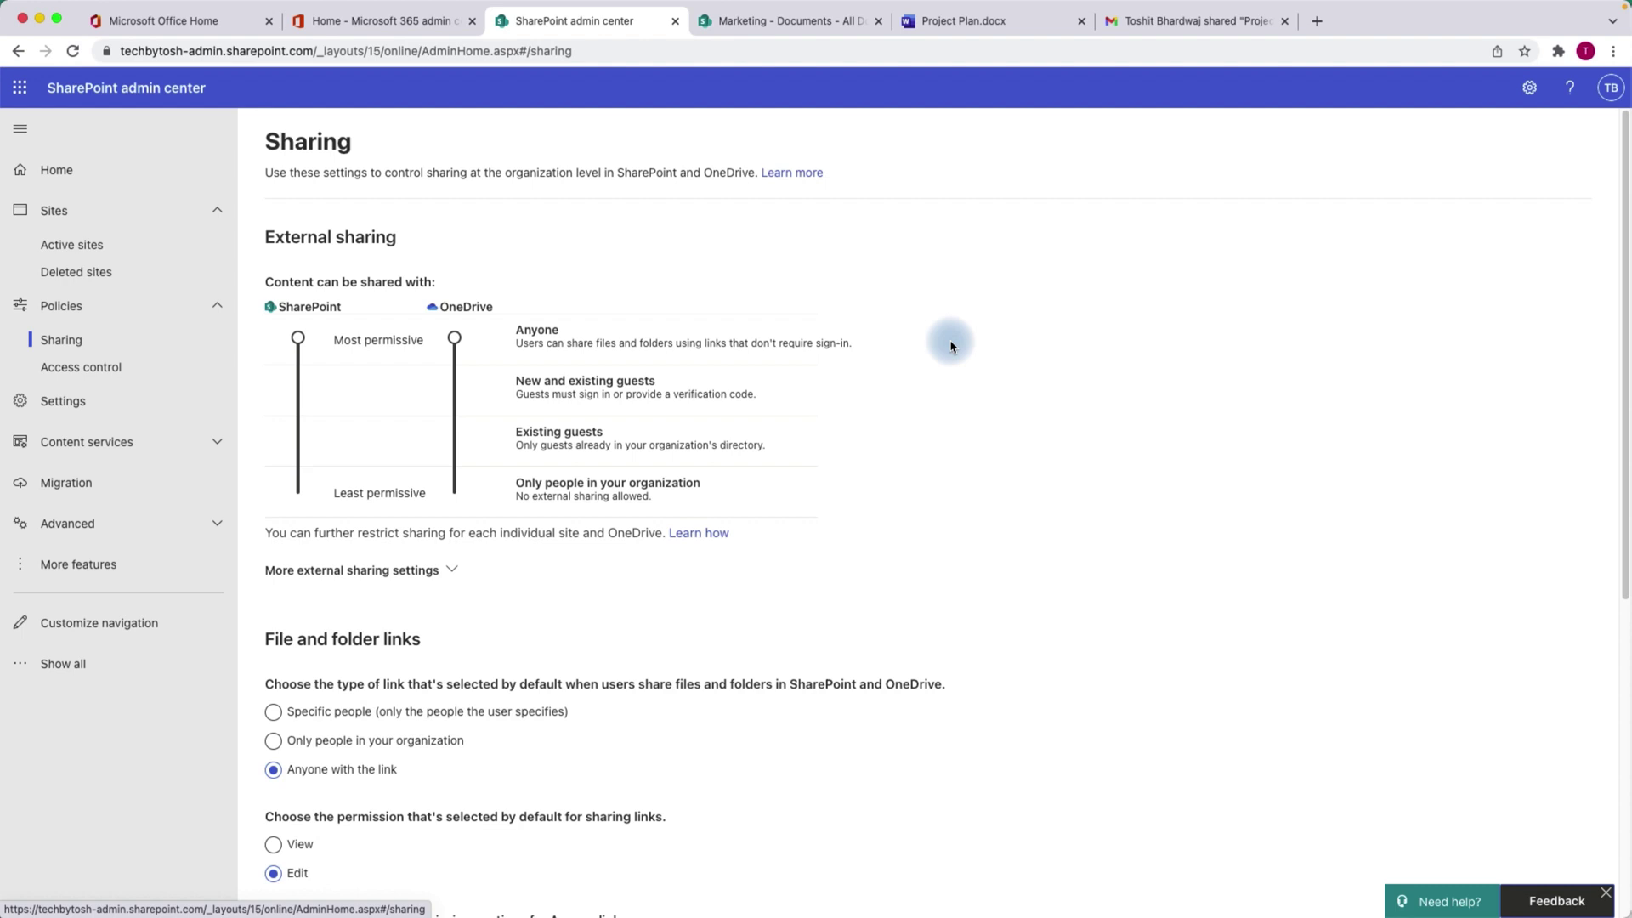
pyautogui.moveTo(1625, 224); pyautogui.dragTo(1626, 277)
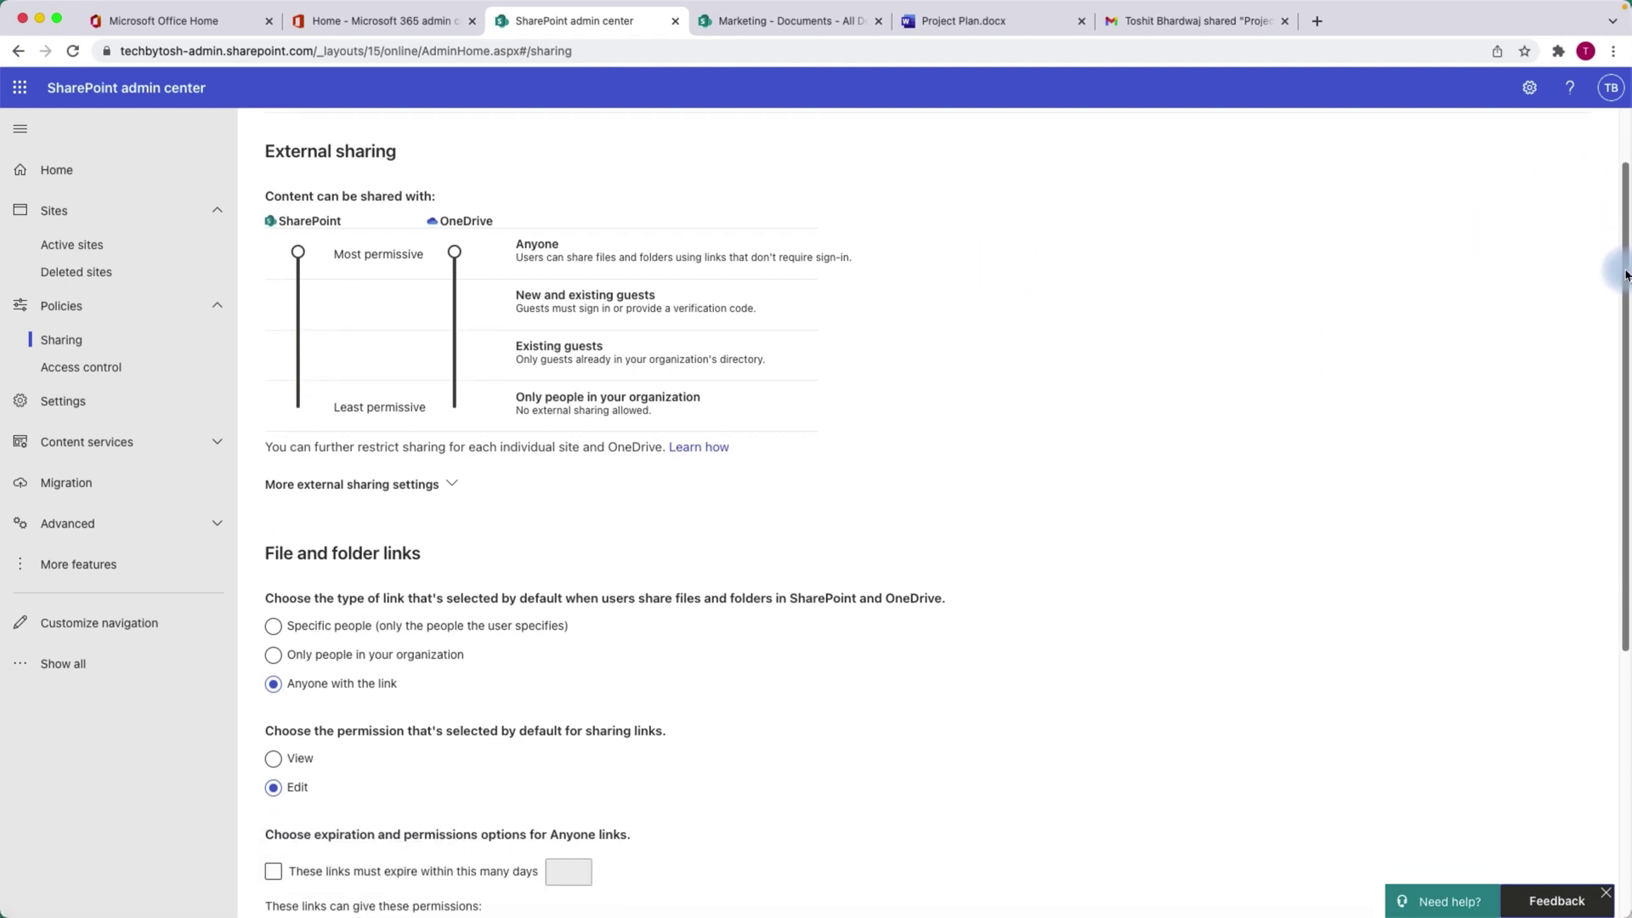
# Expand More external sharing settings and tick then untick the security-group restriction, leaving it unchanged.
pyautogui.click(455, 485)
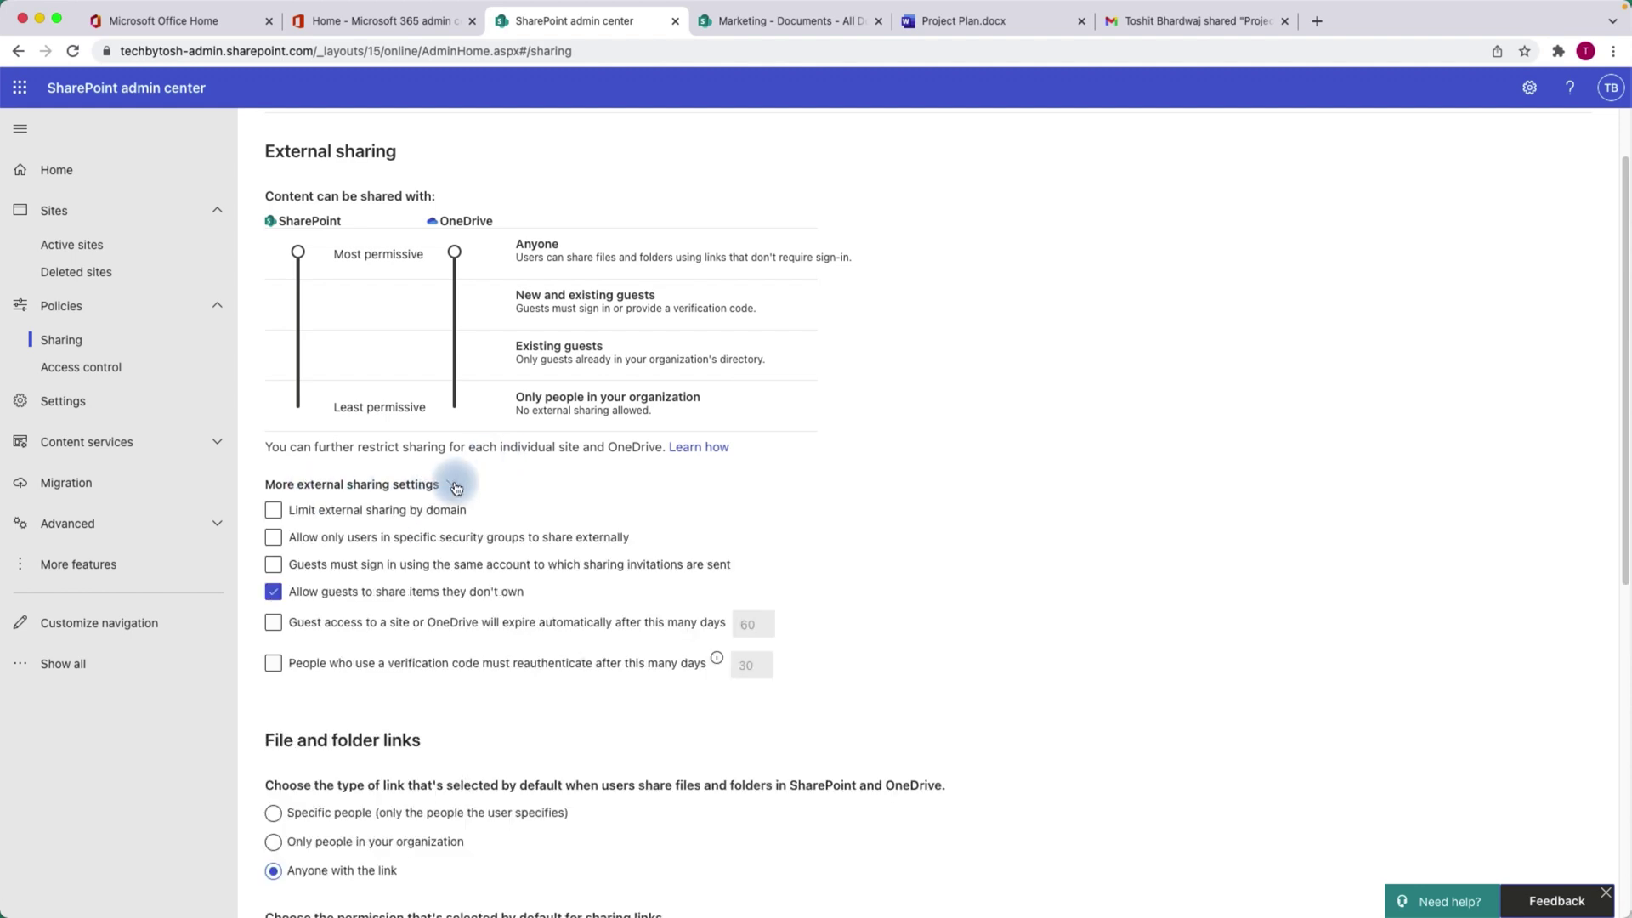
pyautogui.click(272, 513)
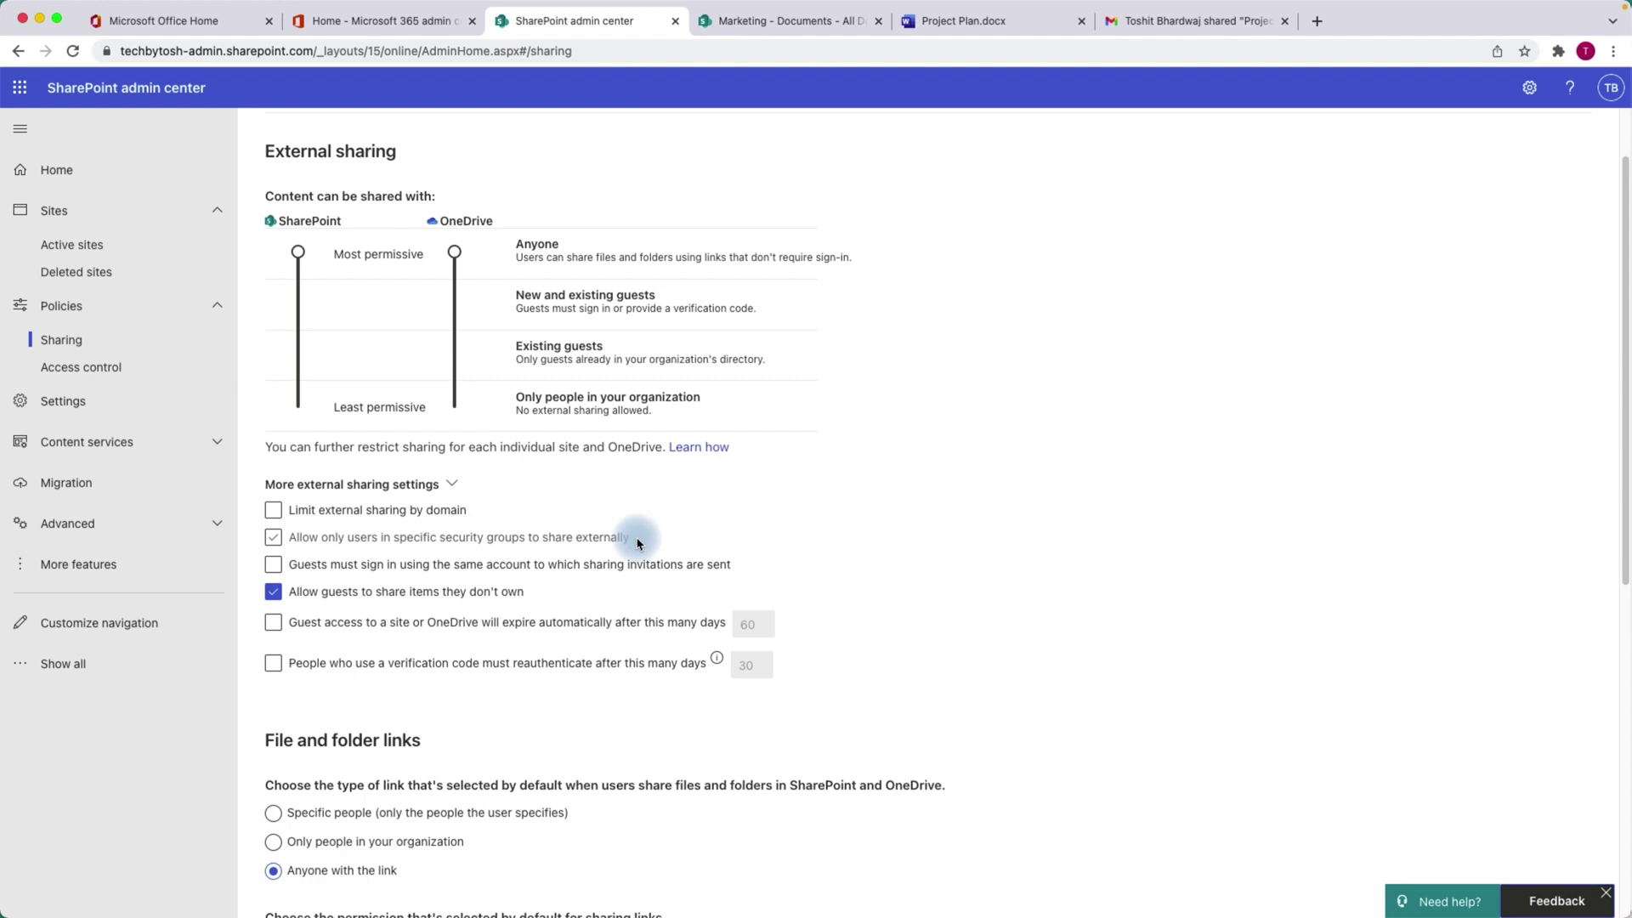
pyautogui.click(273, 537)
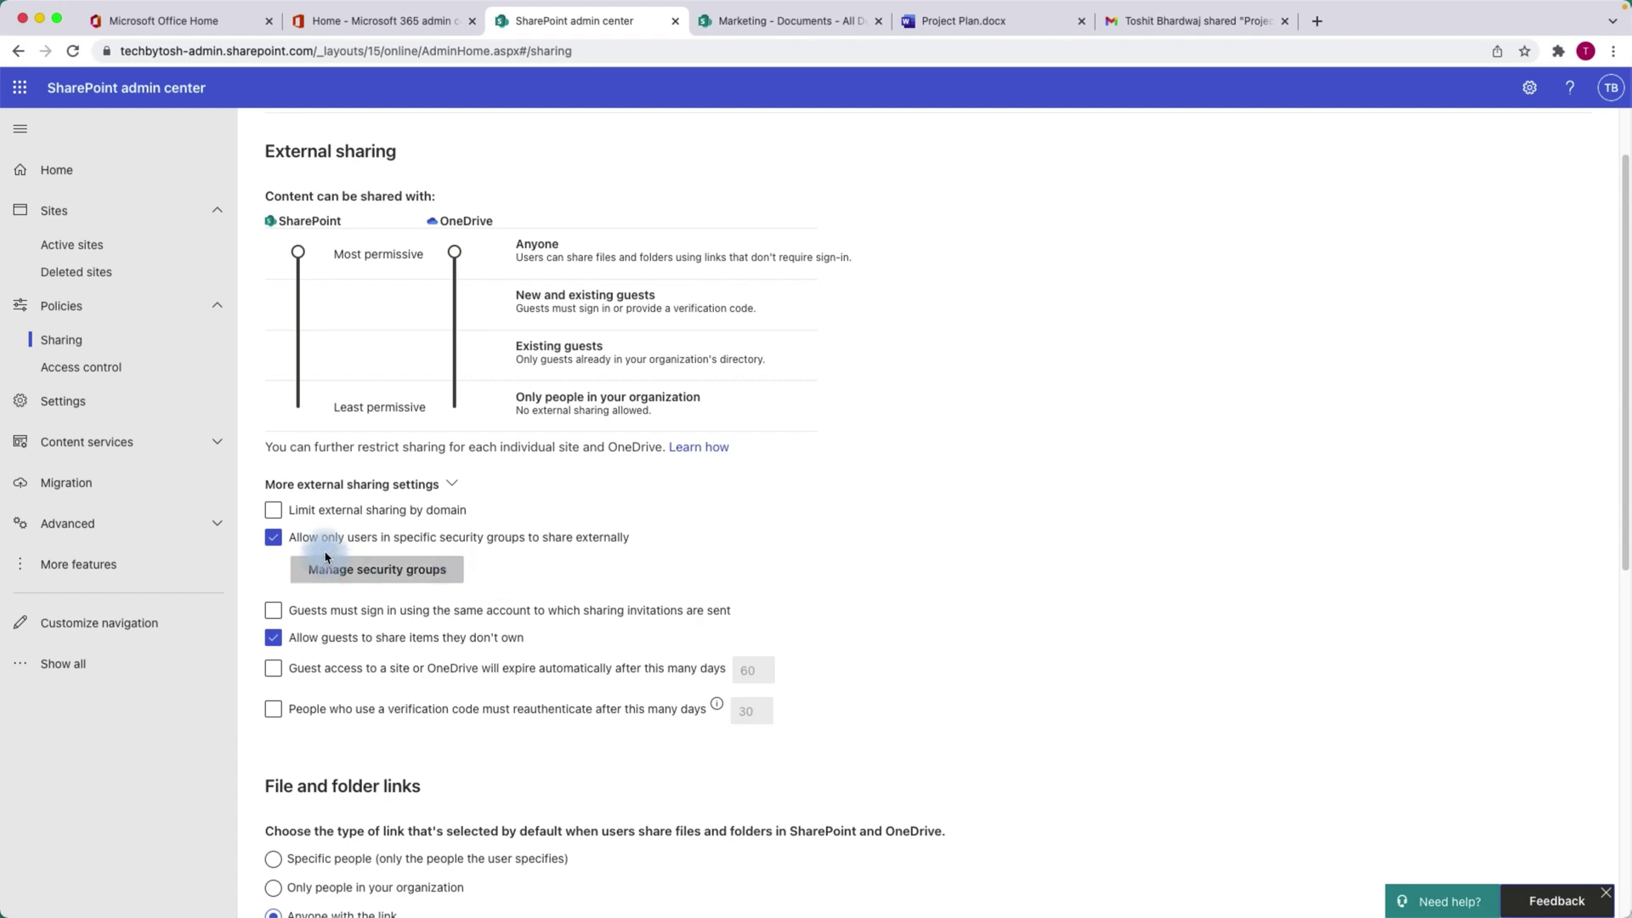
pyautogui.click(275, 540)
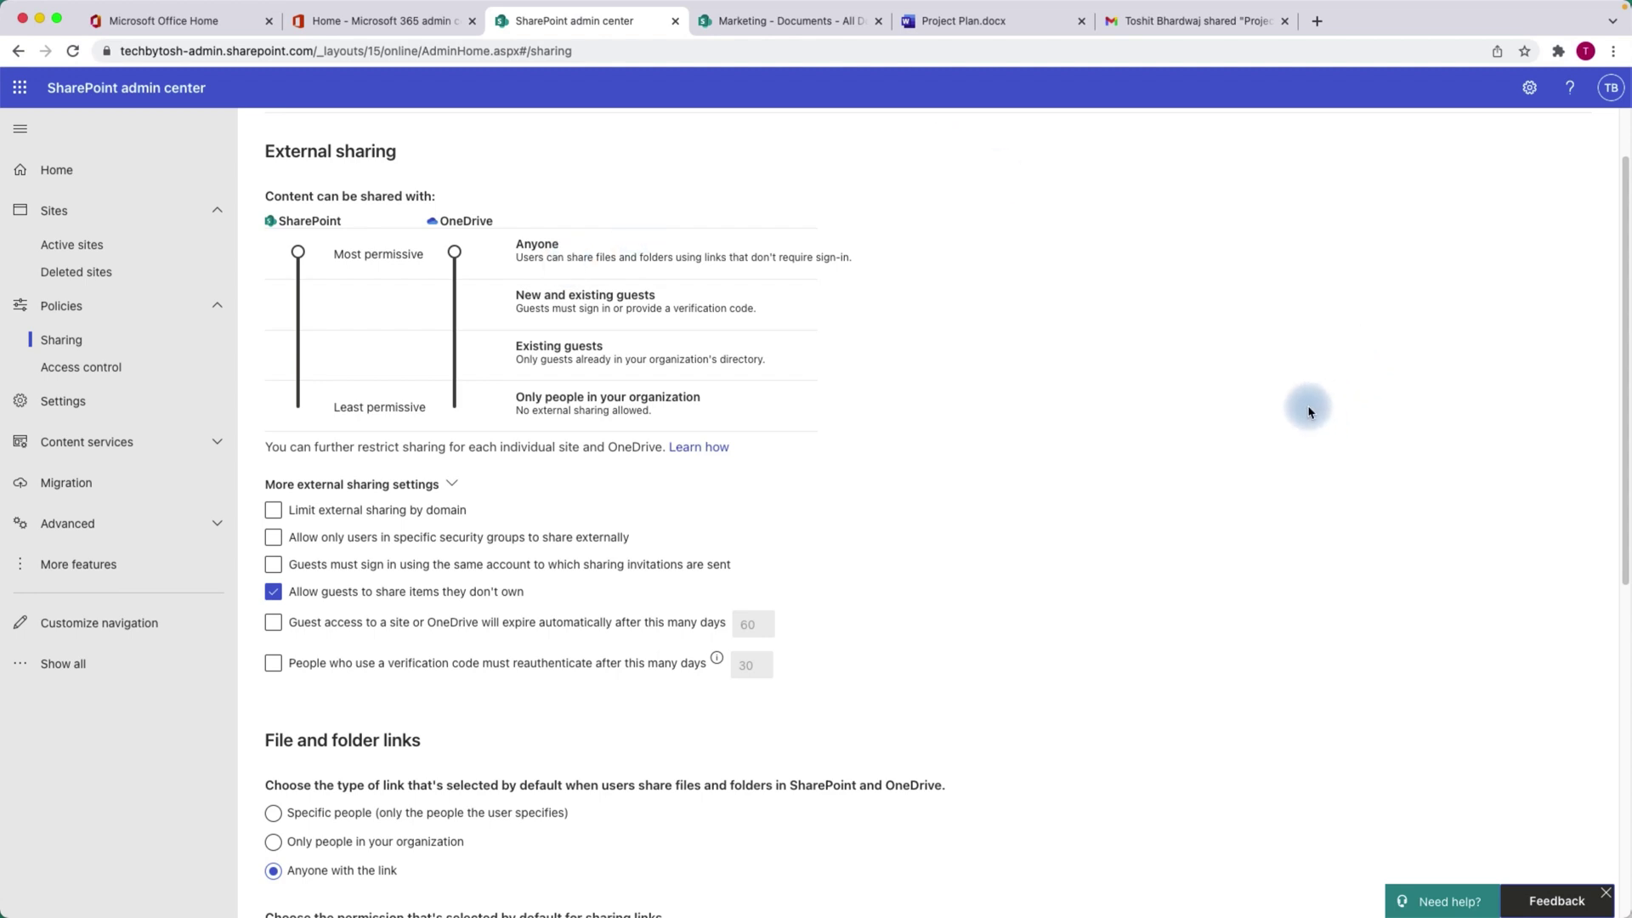
pyautogui.scroll(-6, 1611, 255)
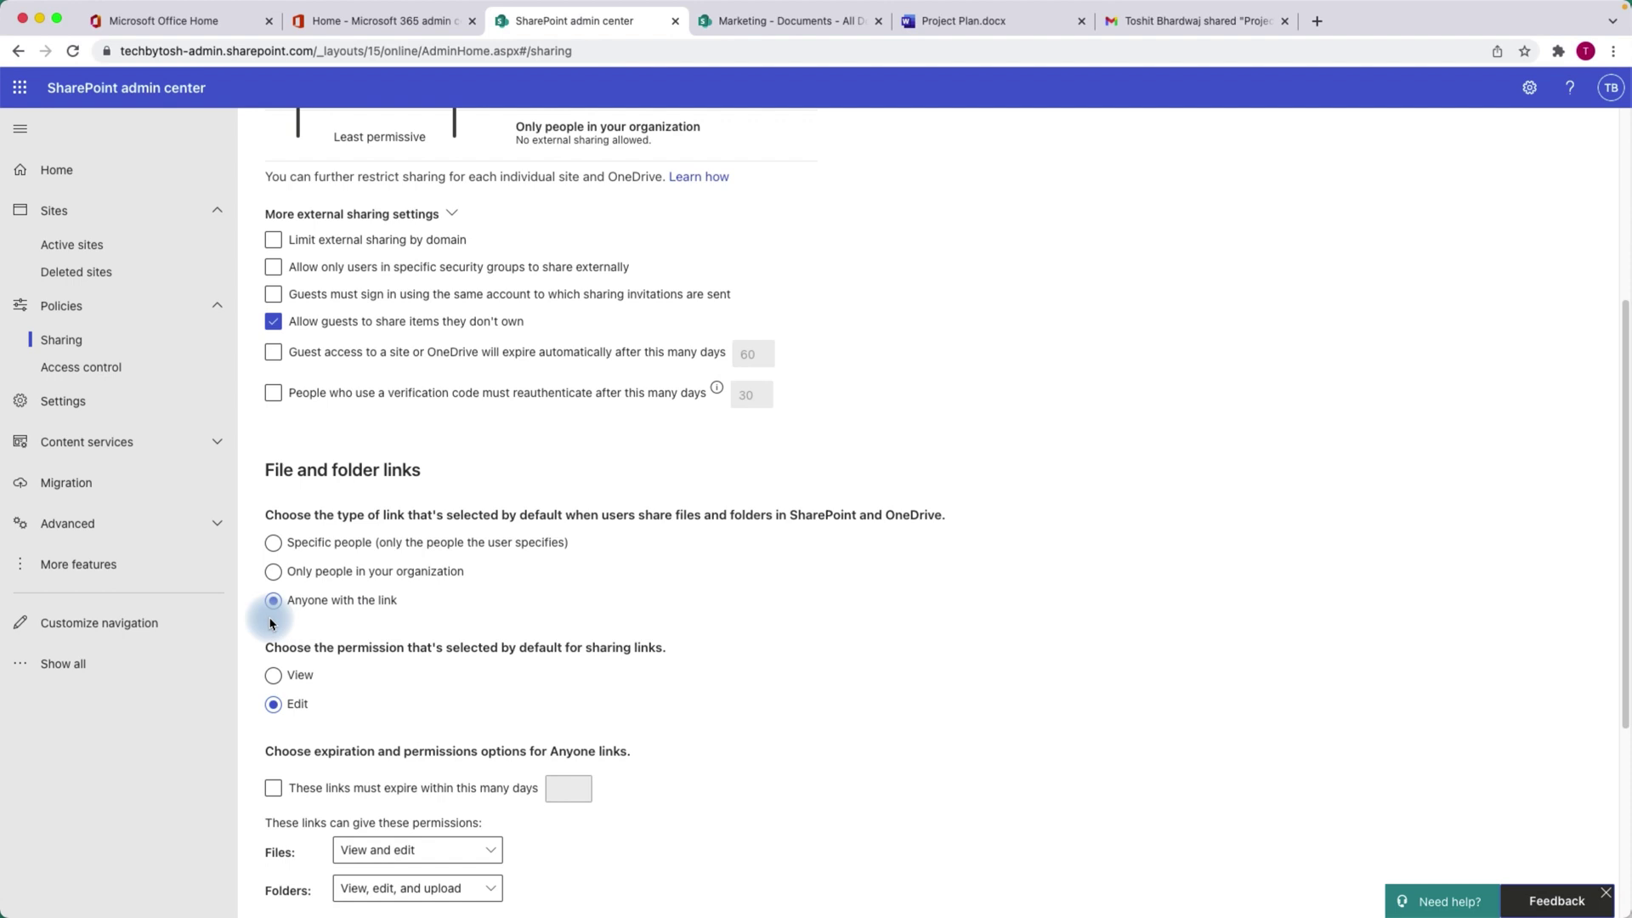
pyautogui.click(782, 20)
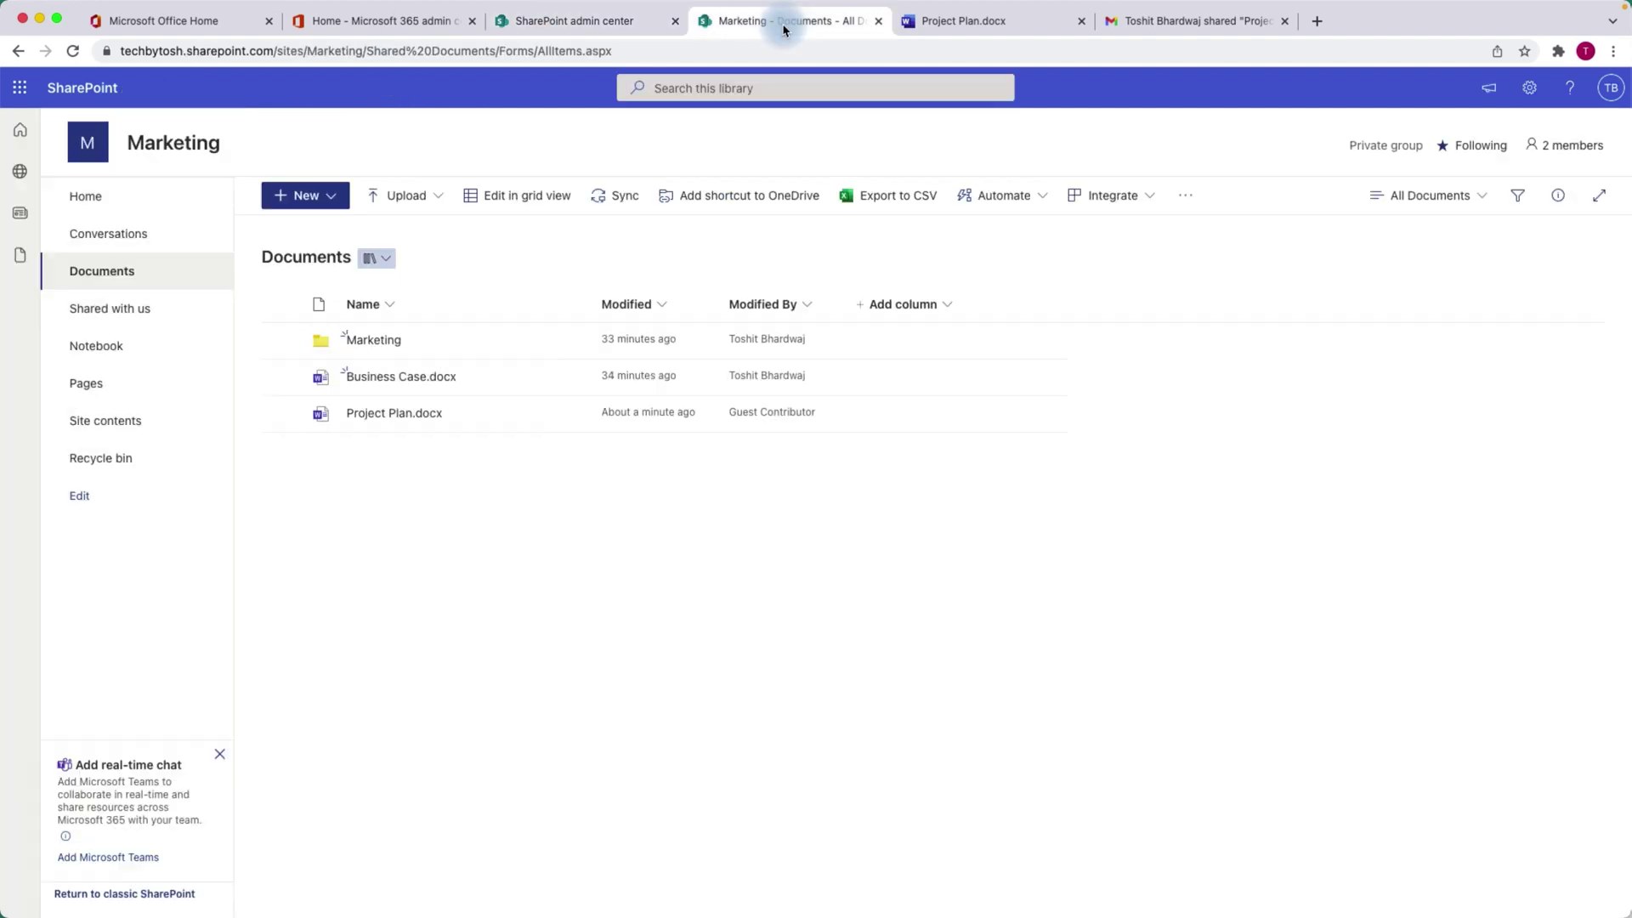
pyautogui.click(539, 415)
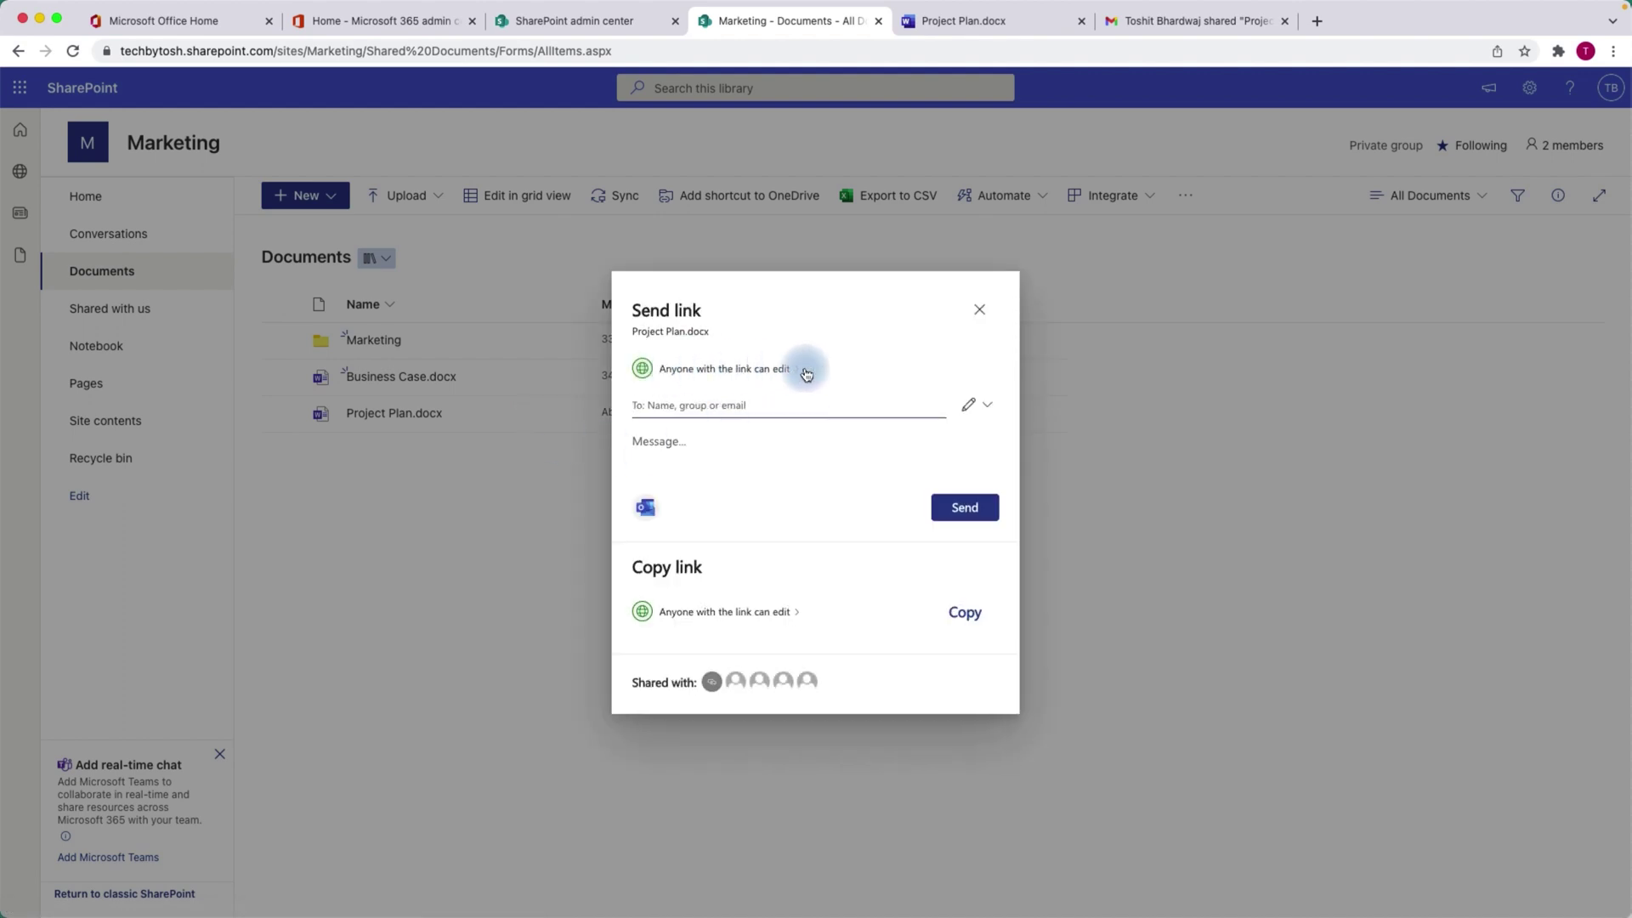
pyautogui.click(685, 374)
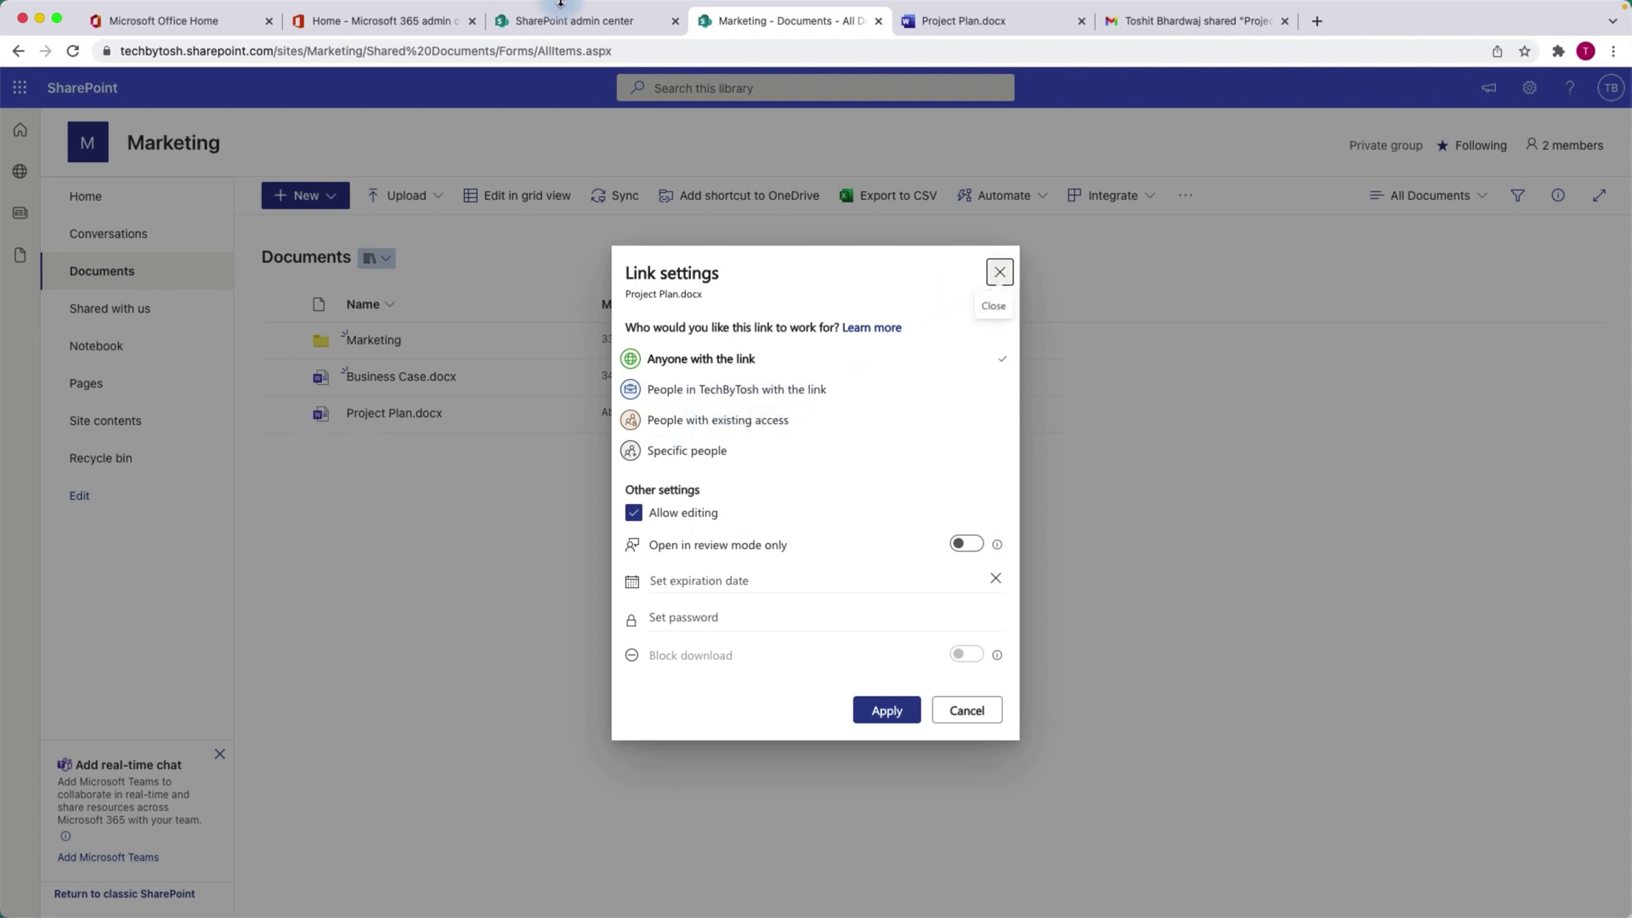
pyautogui.click(999, 271)
pyautogui.click(568, 25)
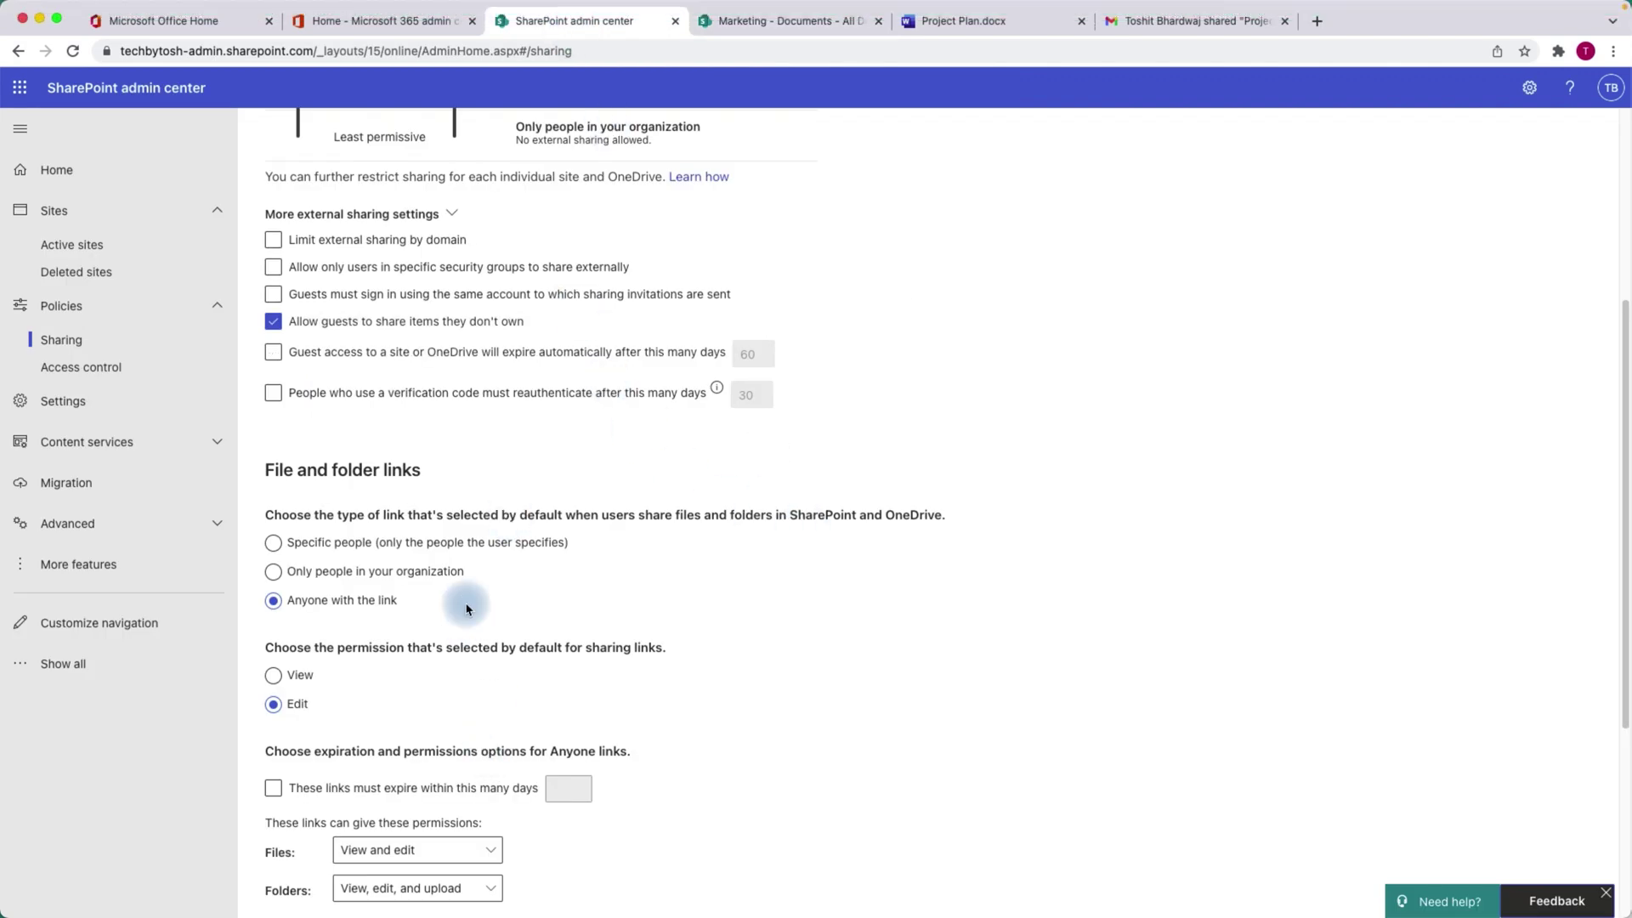
# Set the default link type to Only people in your organization, then return to Marketing Documents.
pyautogui.click(274, 572)
pyautogui.moveTo(1625, 528); pyautogui.dragTo(1593, 685)
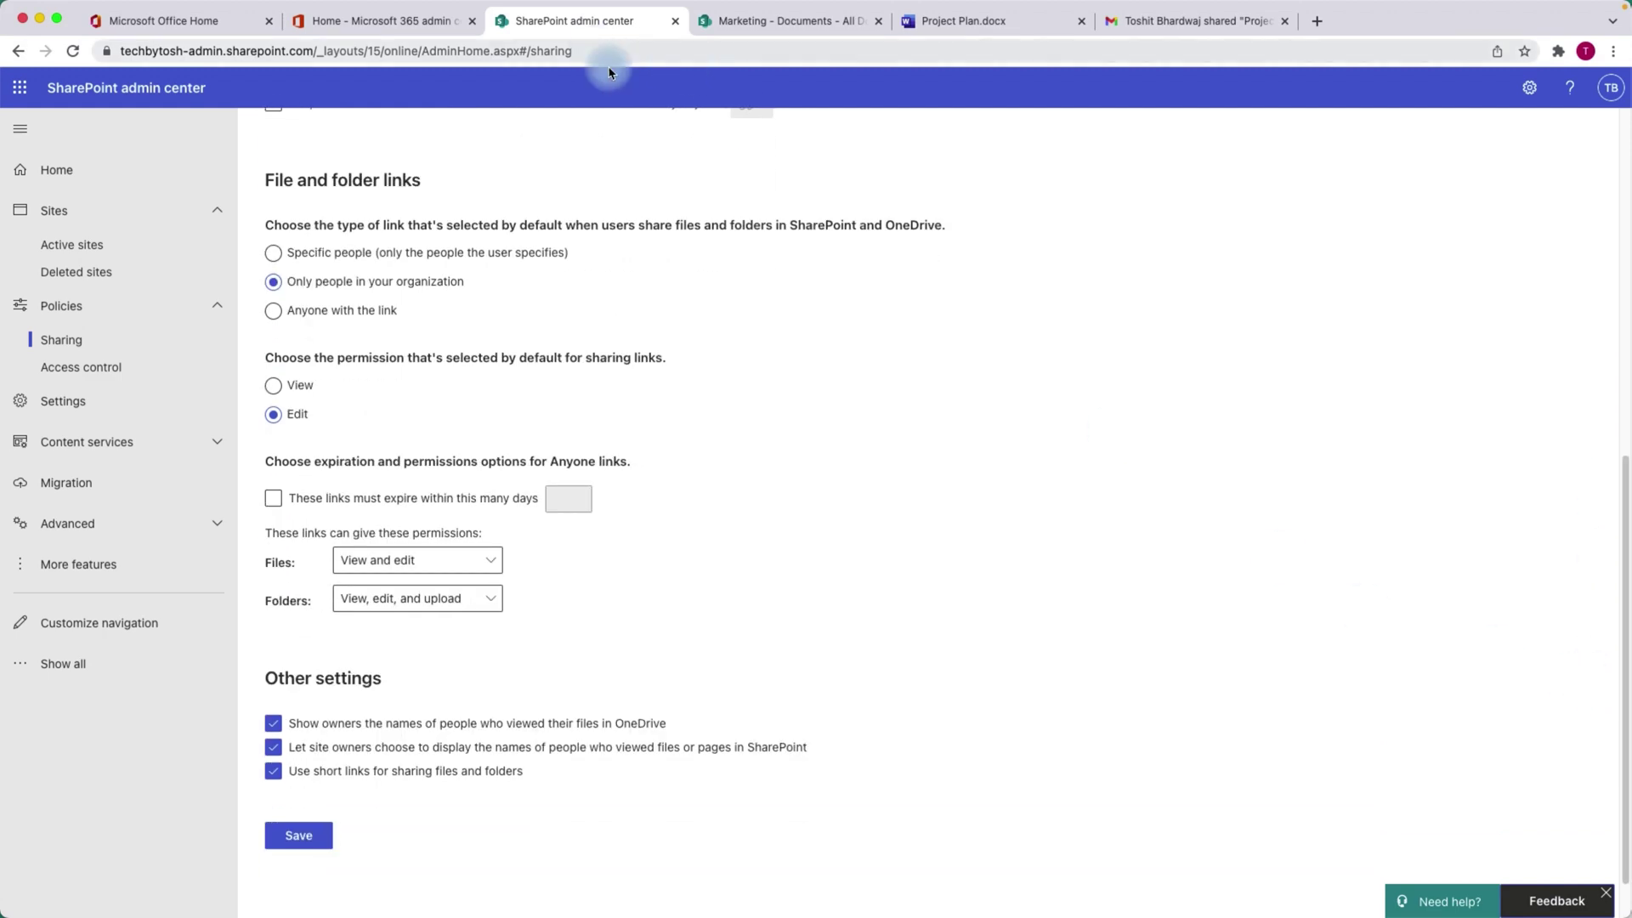
pyautogui.click(786, 21)
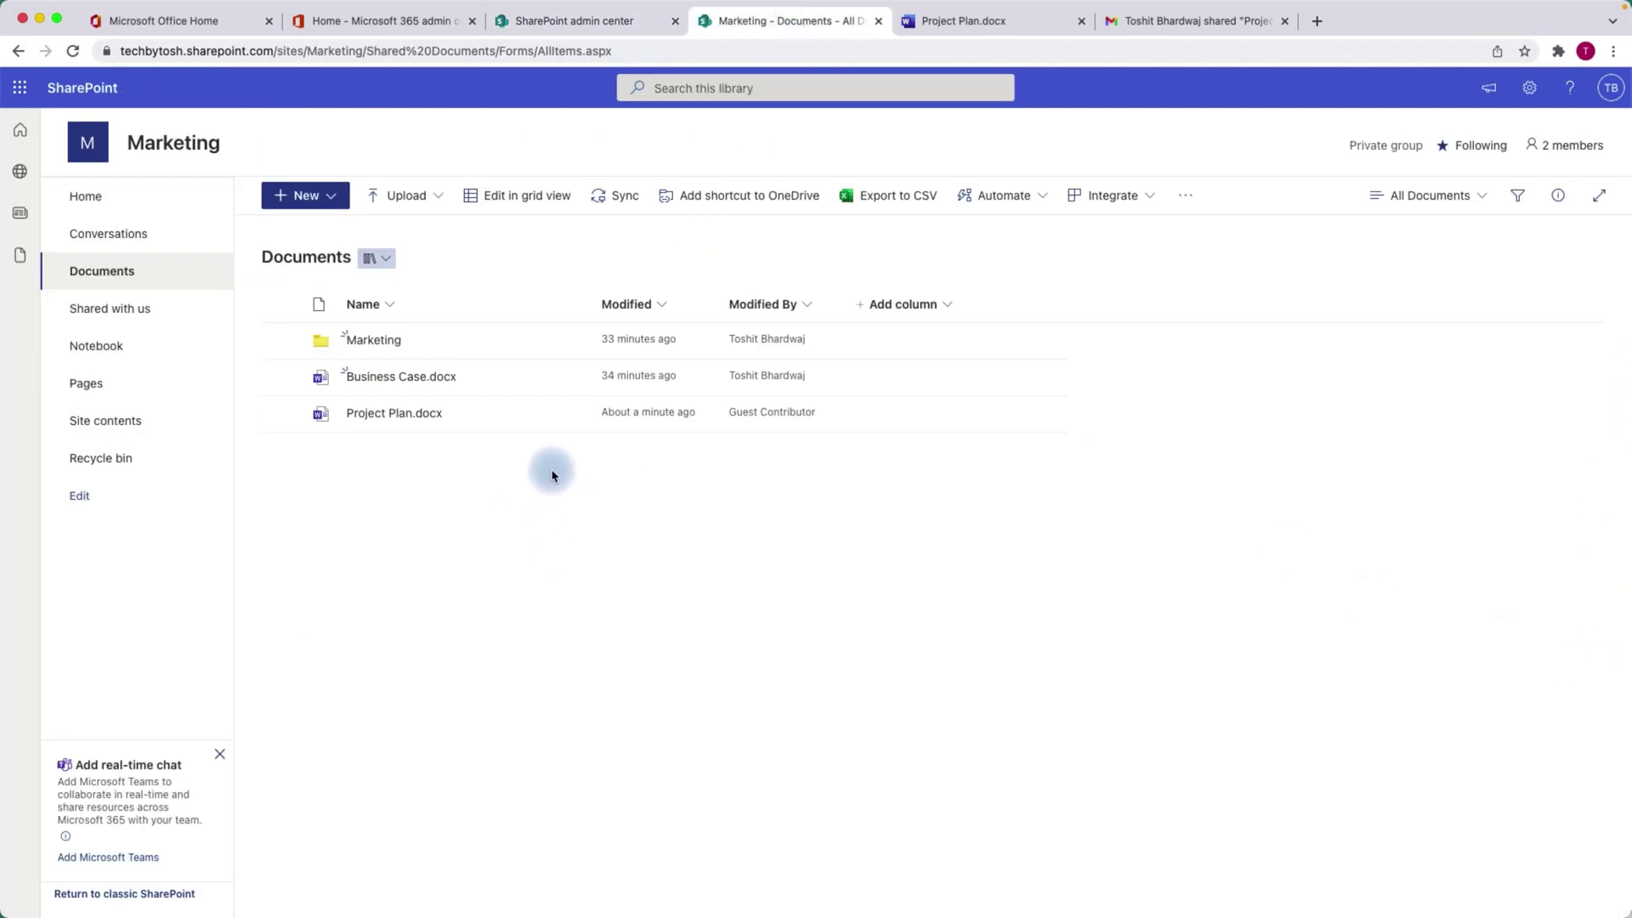
# Confirm Project Plan.docx's link settings default to people in TechByTosh, then close and return to admin.
pyautogui.click(541, 420)
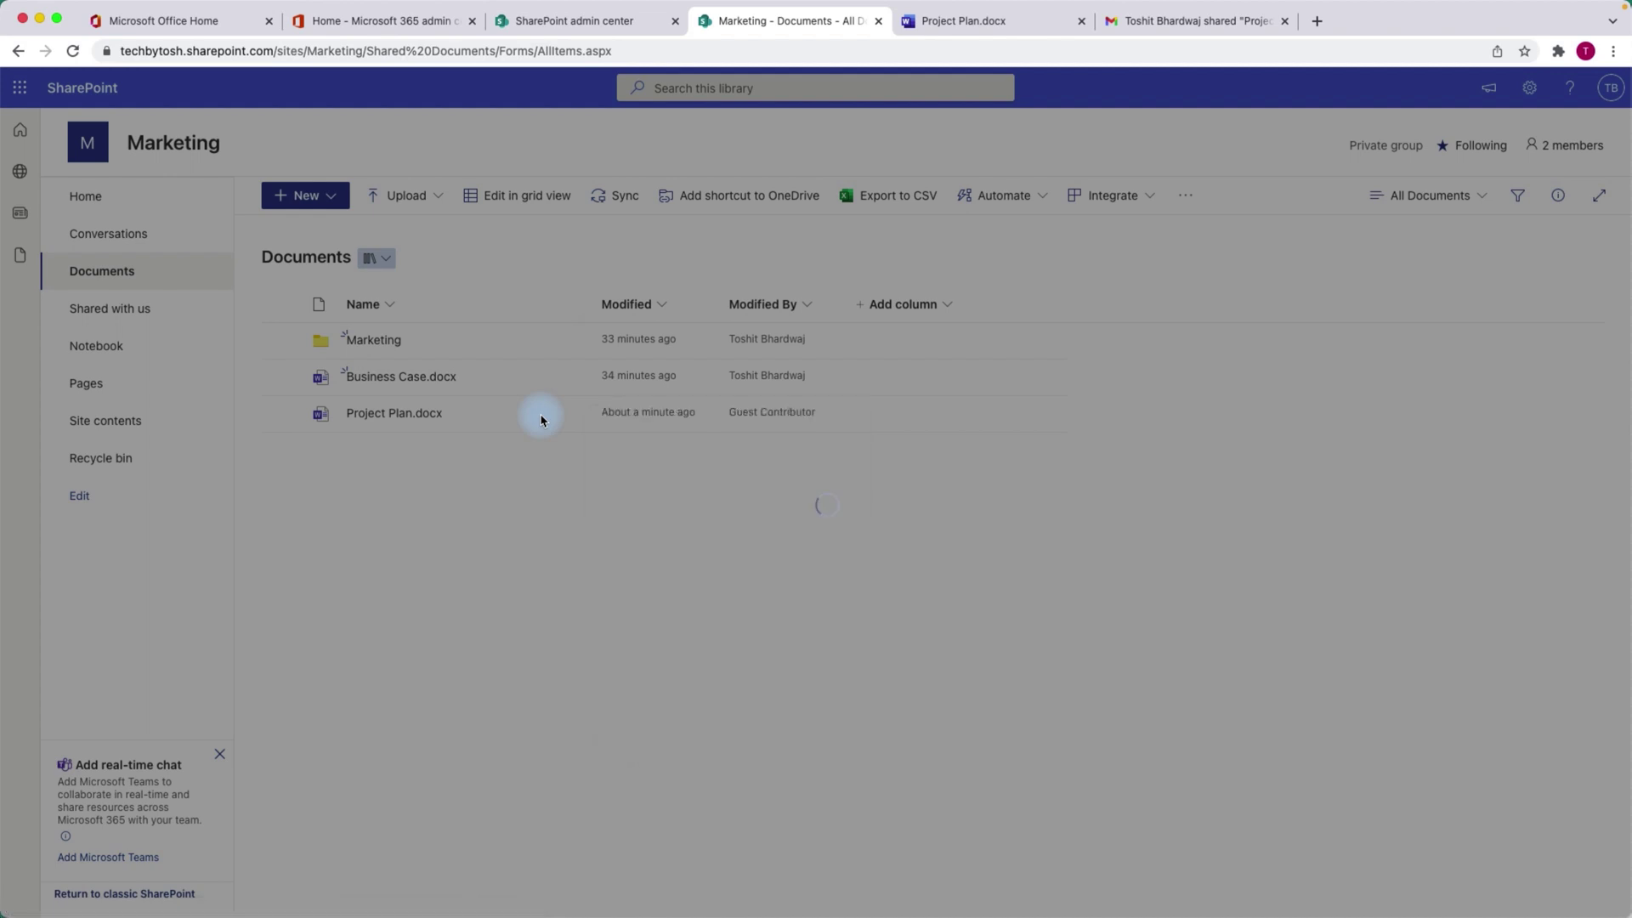
pyautogui.click(786, 377)
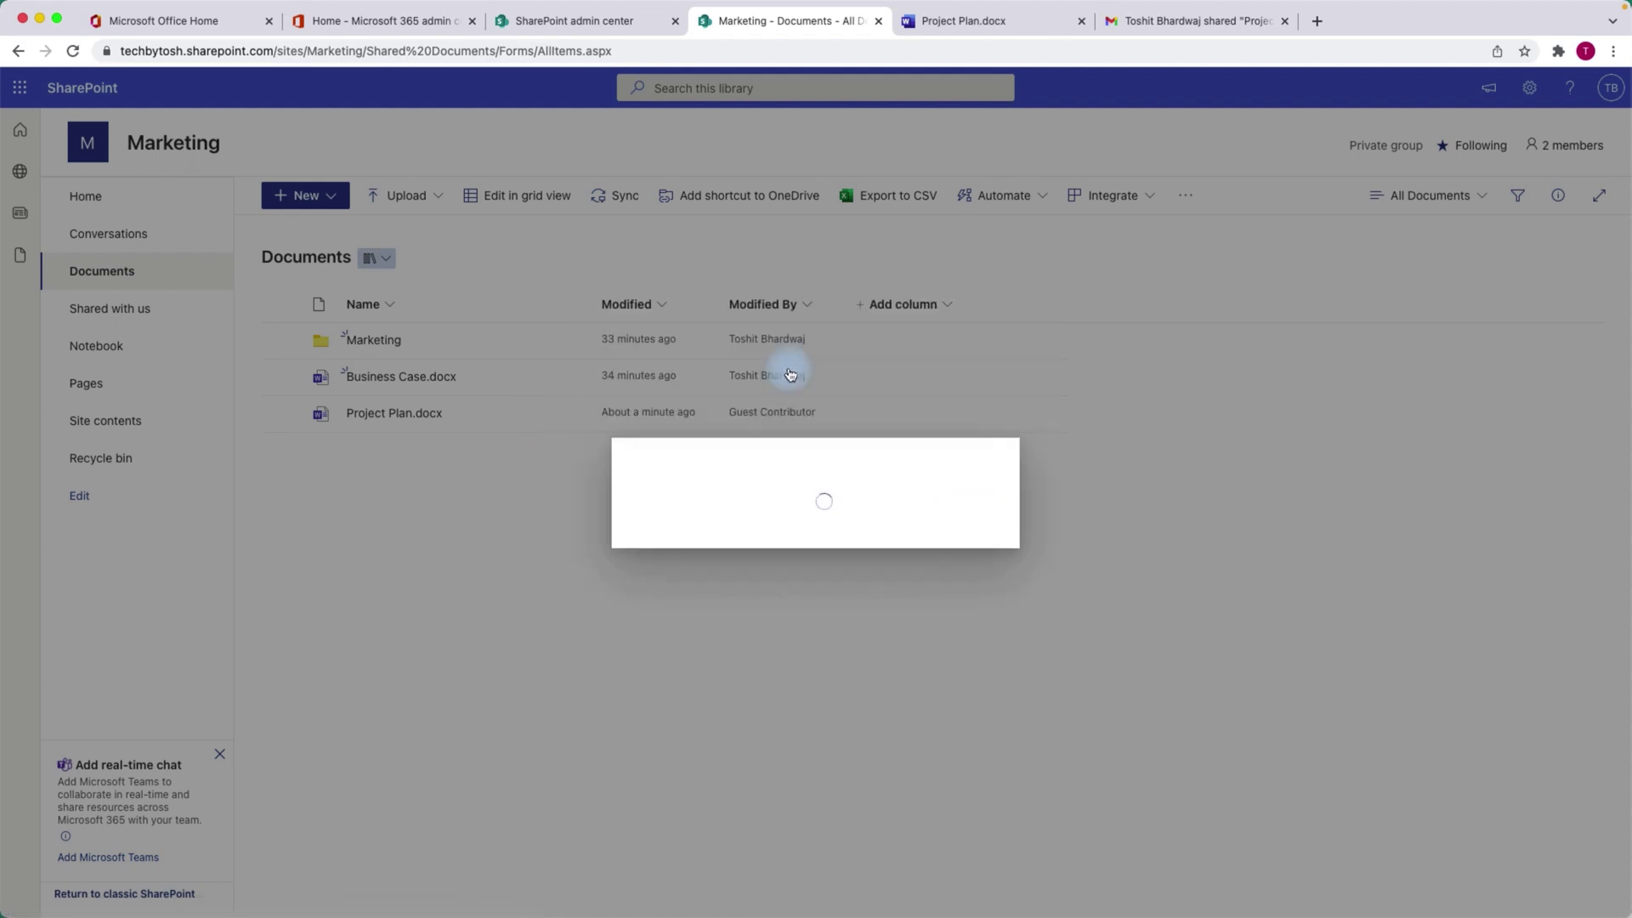
pyautogui.click(727, 391)
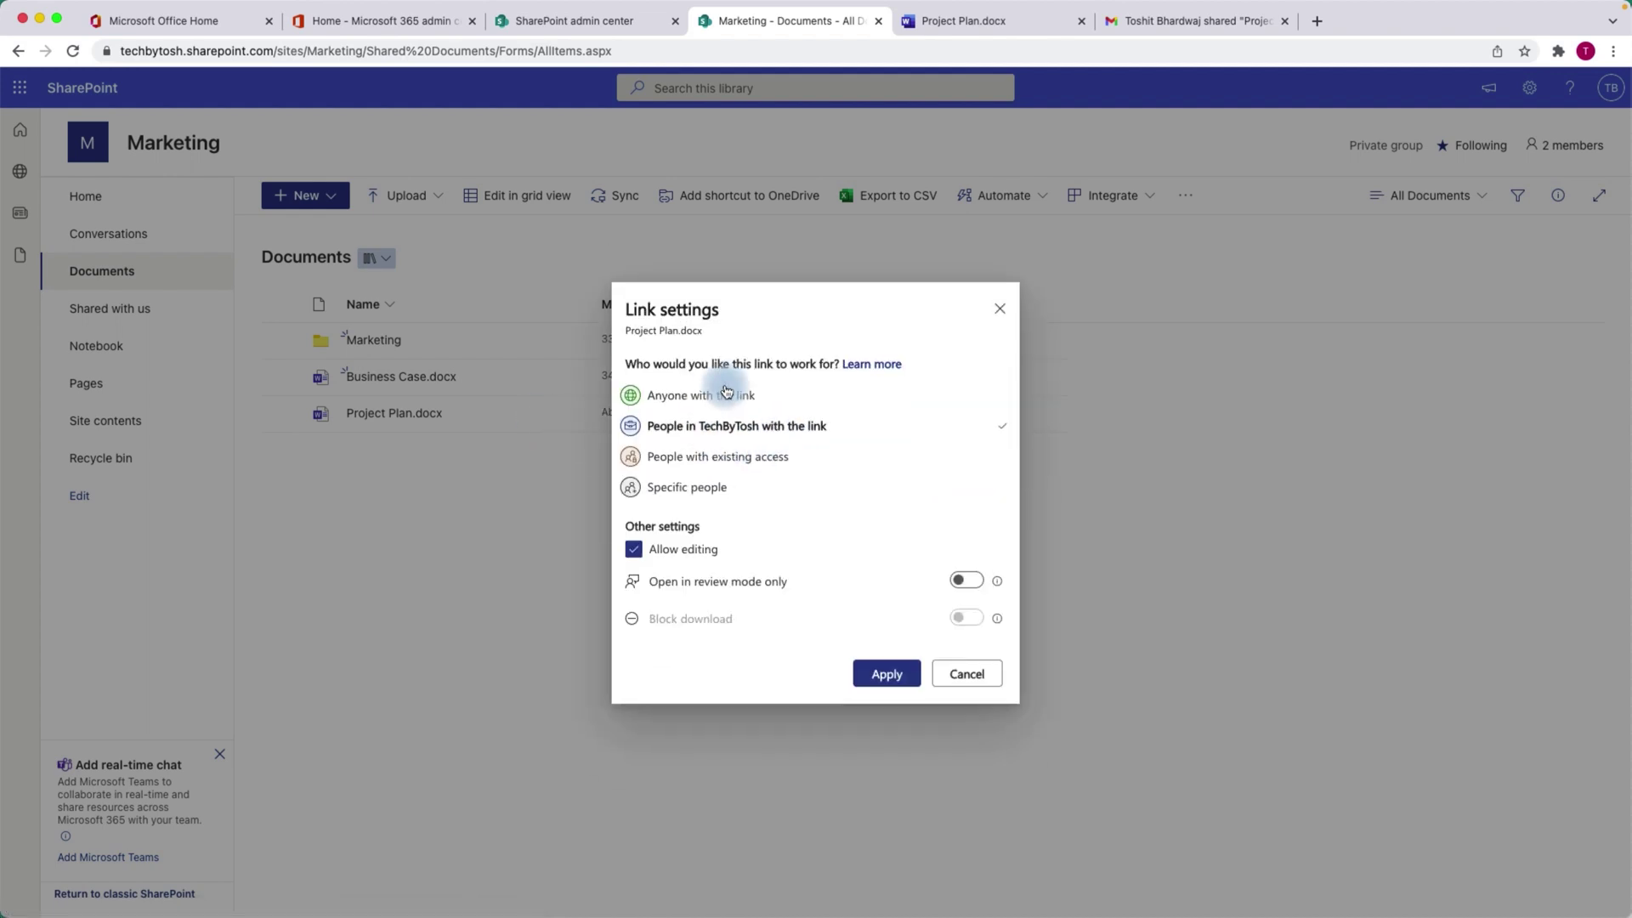
pyautogui.click(876, 676)
pyautogui.click(1000, 309)
pyautogui.click(568, 26)
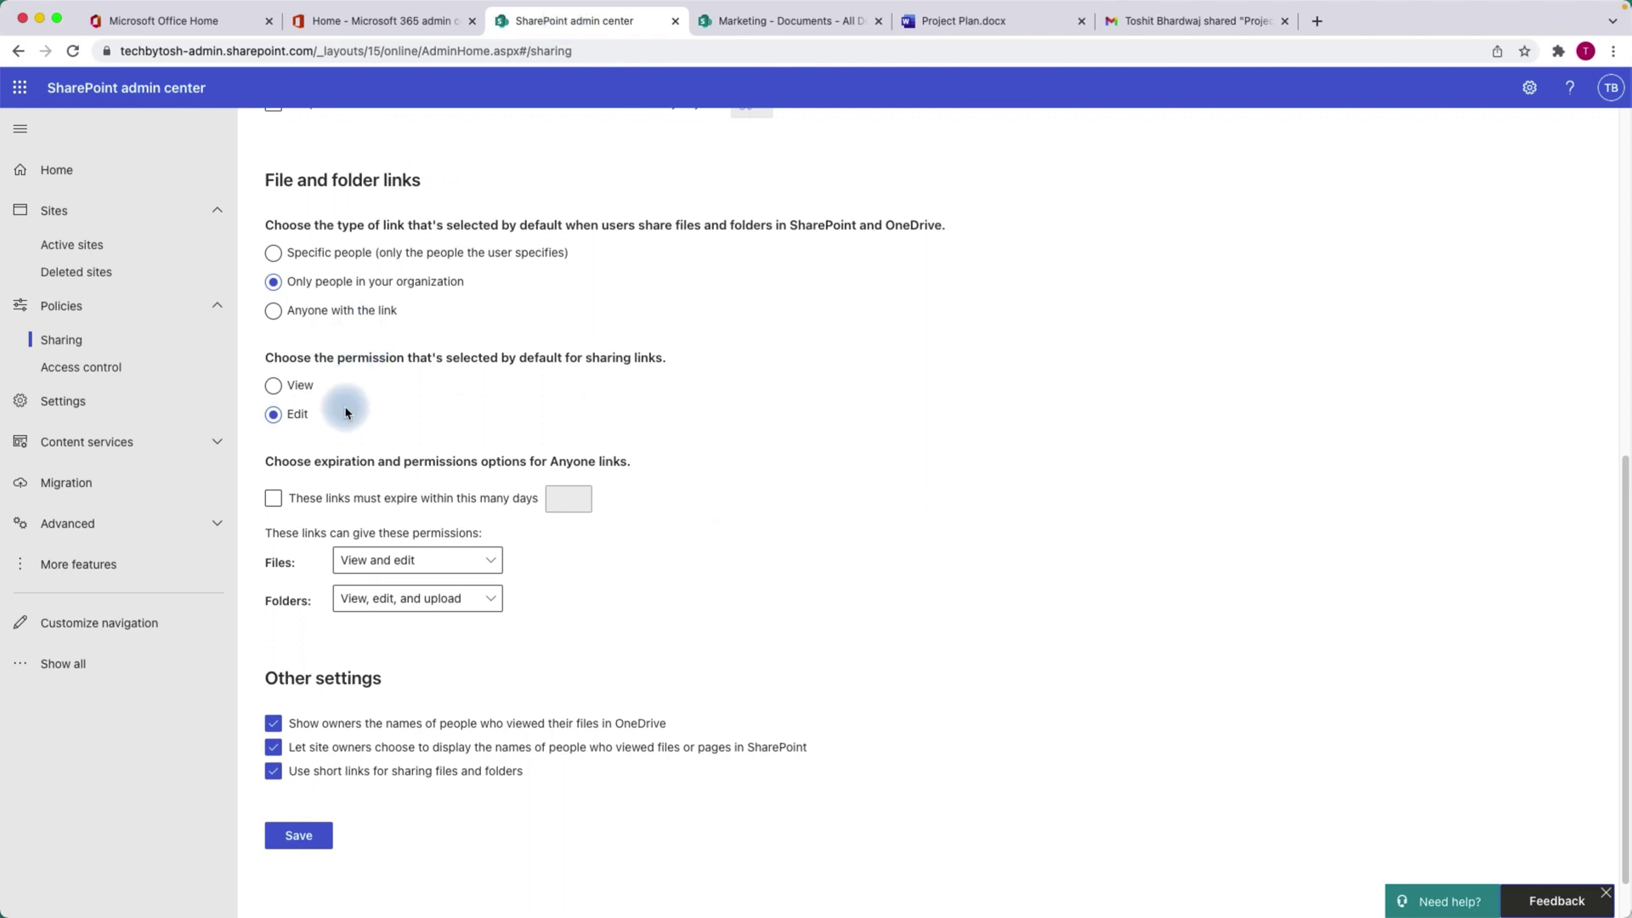
# Highlight the default link permission heading, then return to the Marketing Documents library.
pyautogui.moveTo(267, 358); pyautogui.dragTo(689, 374)
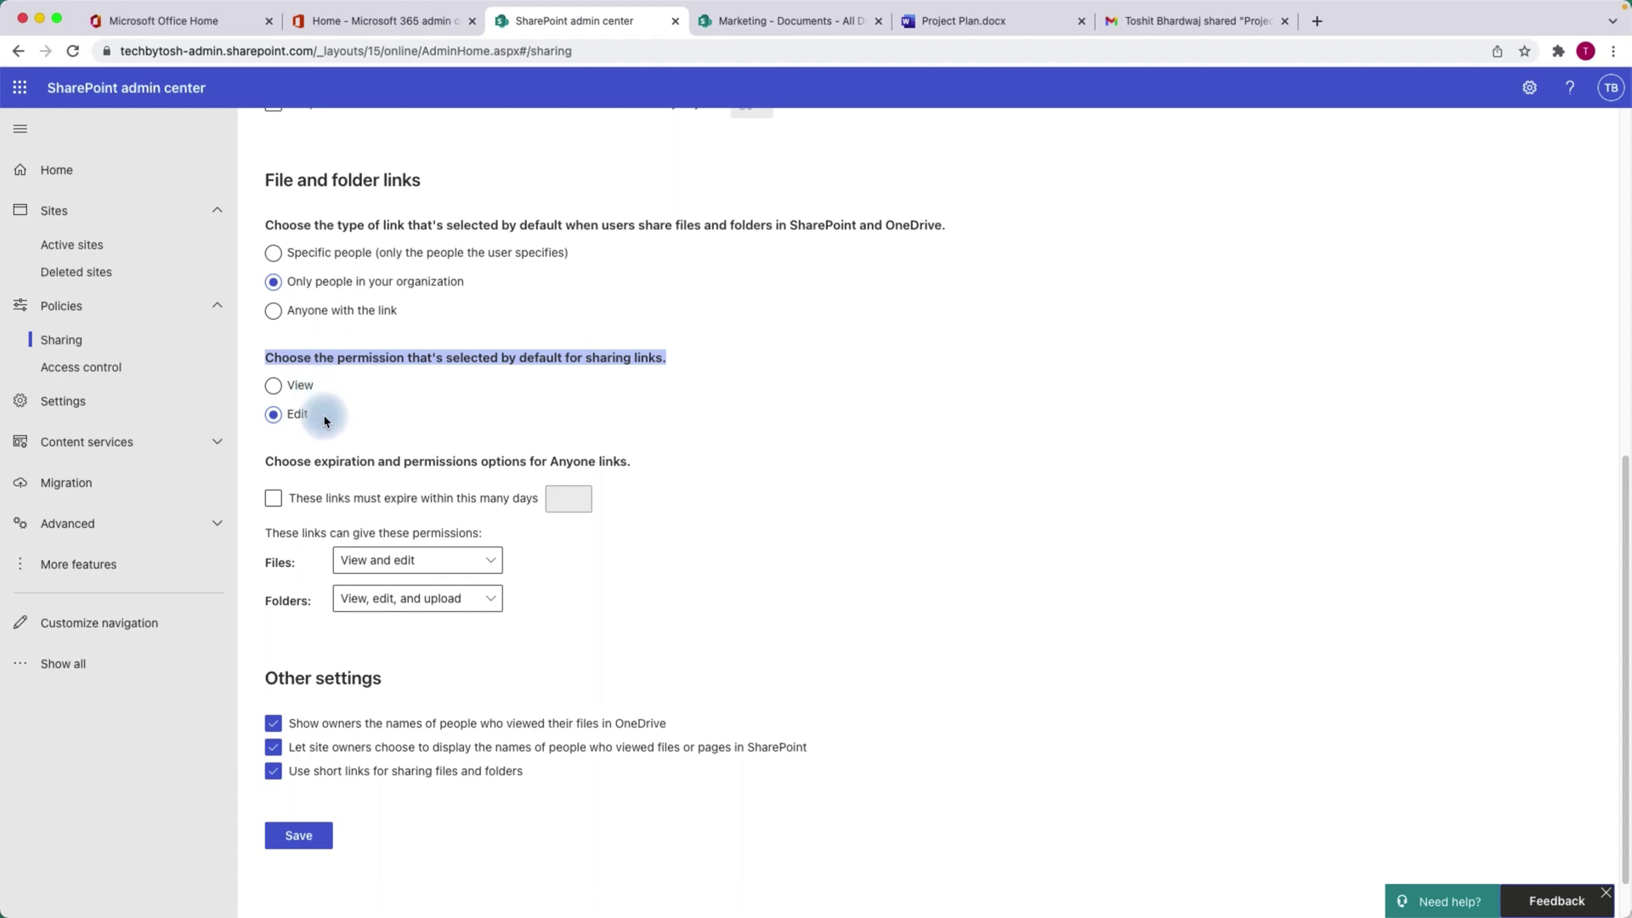
pyautogui.click(754, 23)
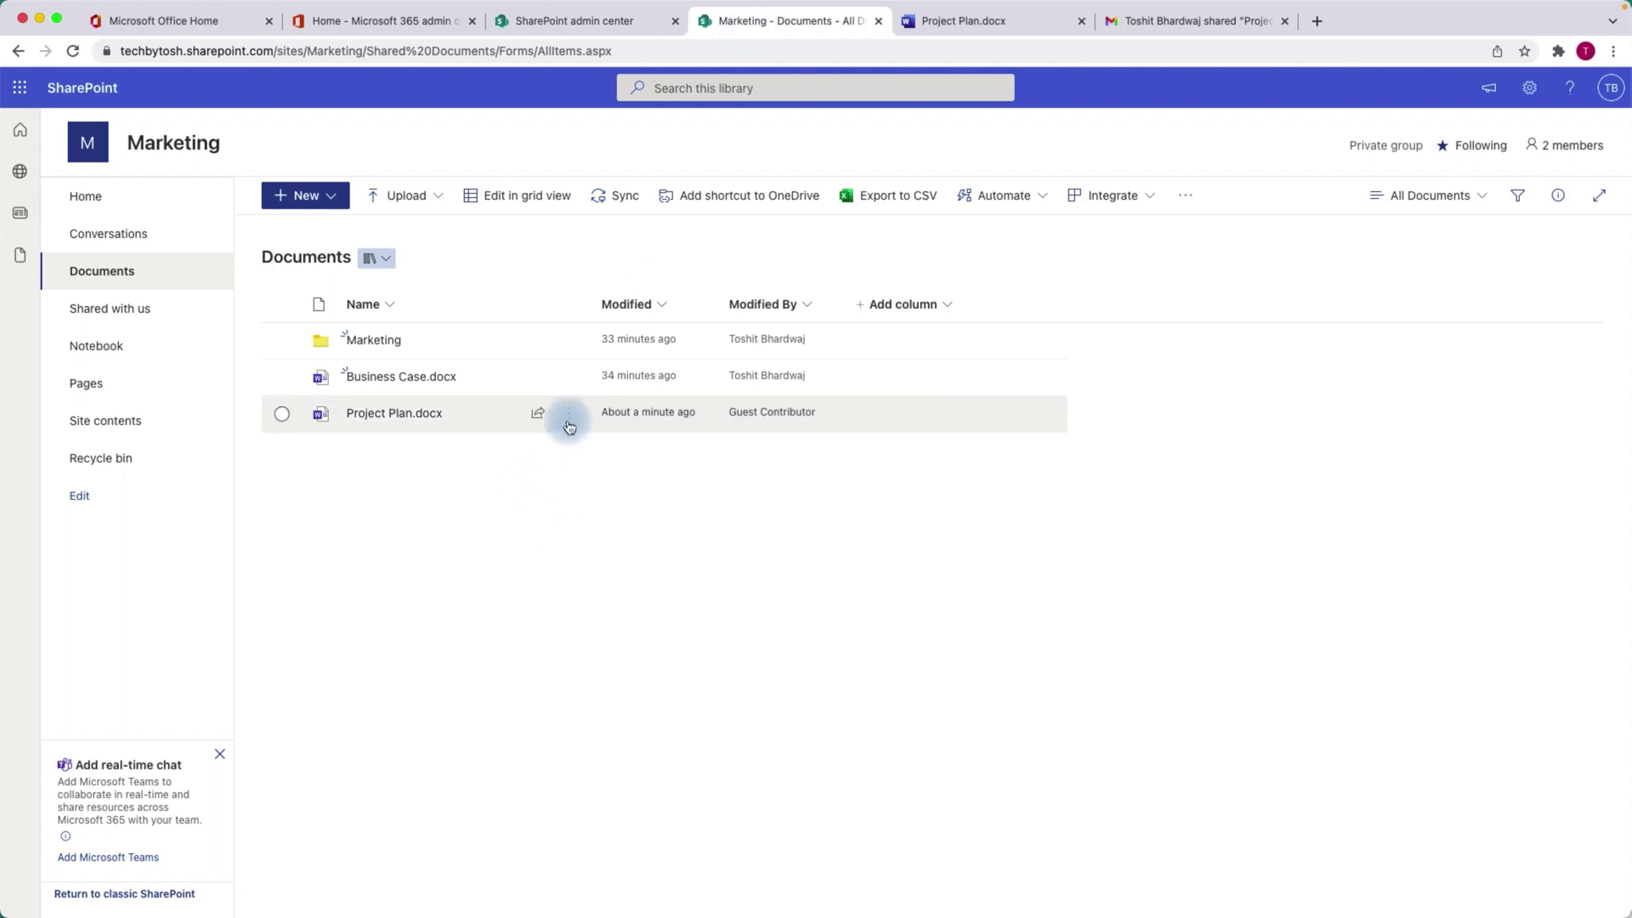
# Review the Anyone link settings for Project Plan.docx, close them, and return to admin Sharing settings.
pyautogui.click(533, 414)
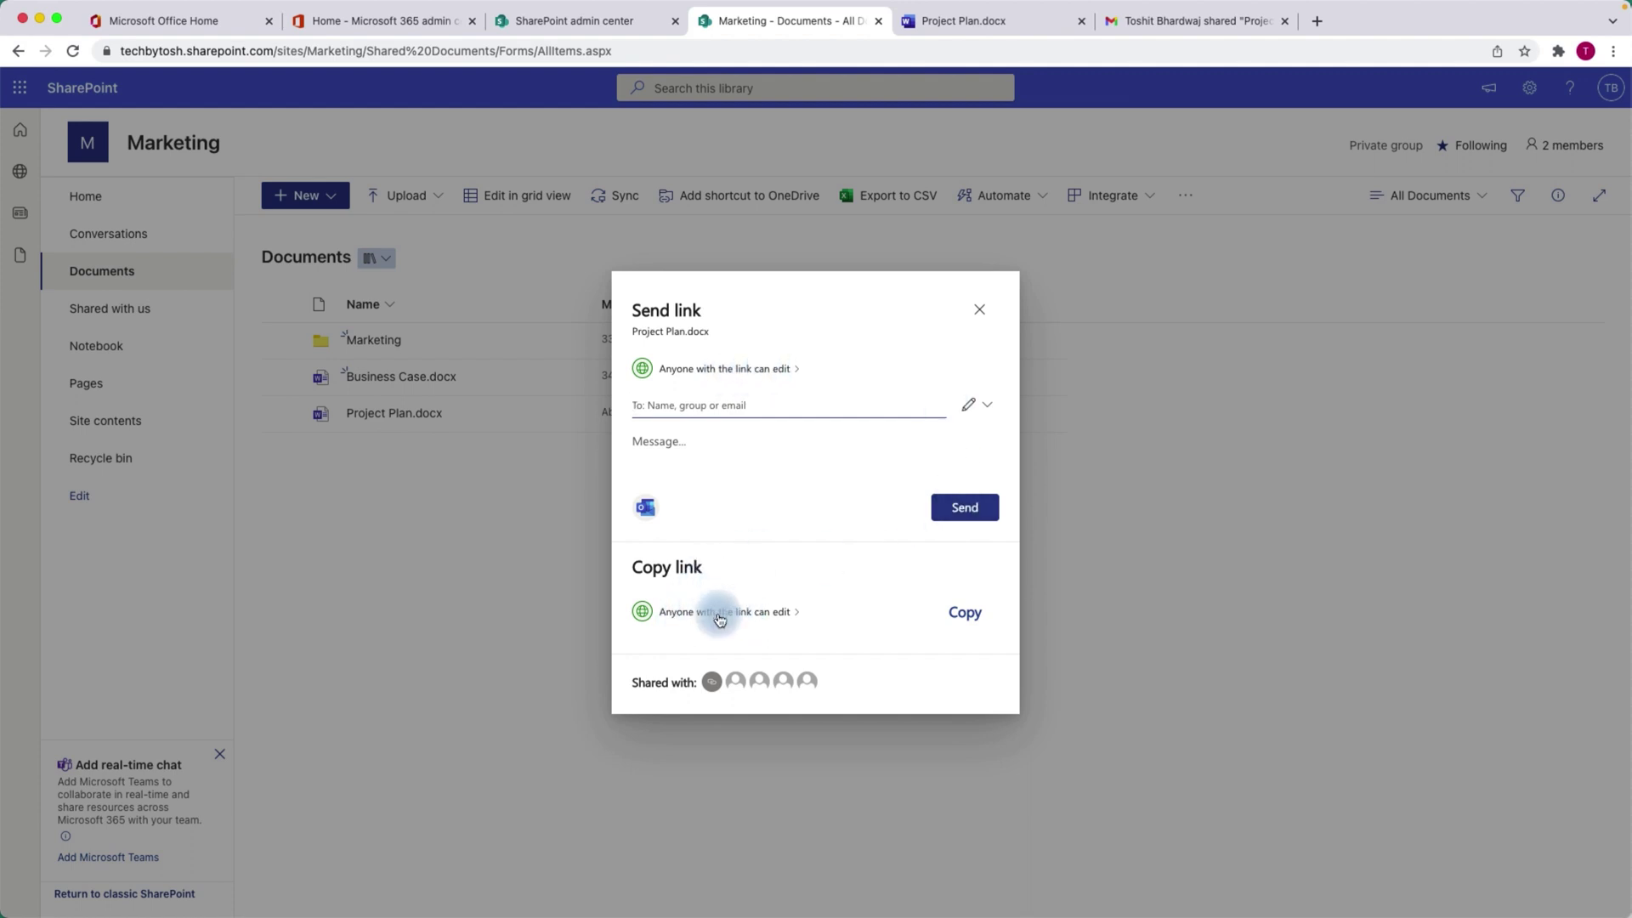
pyautogui.click(719, 618)
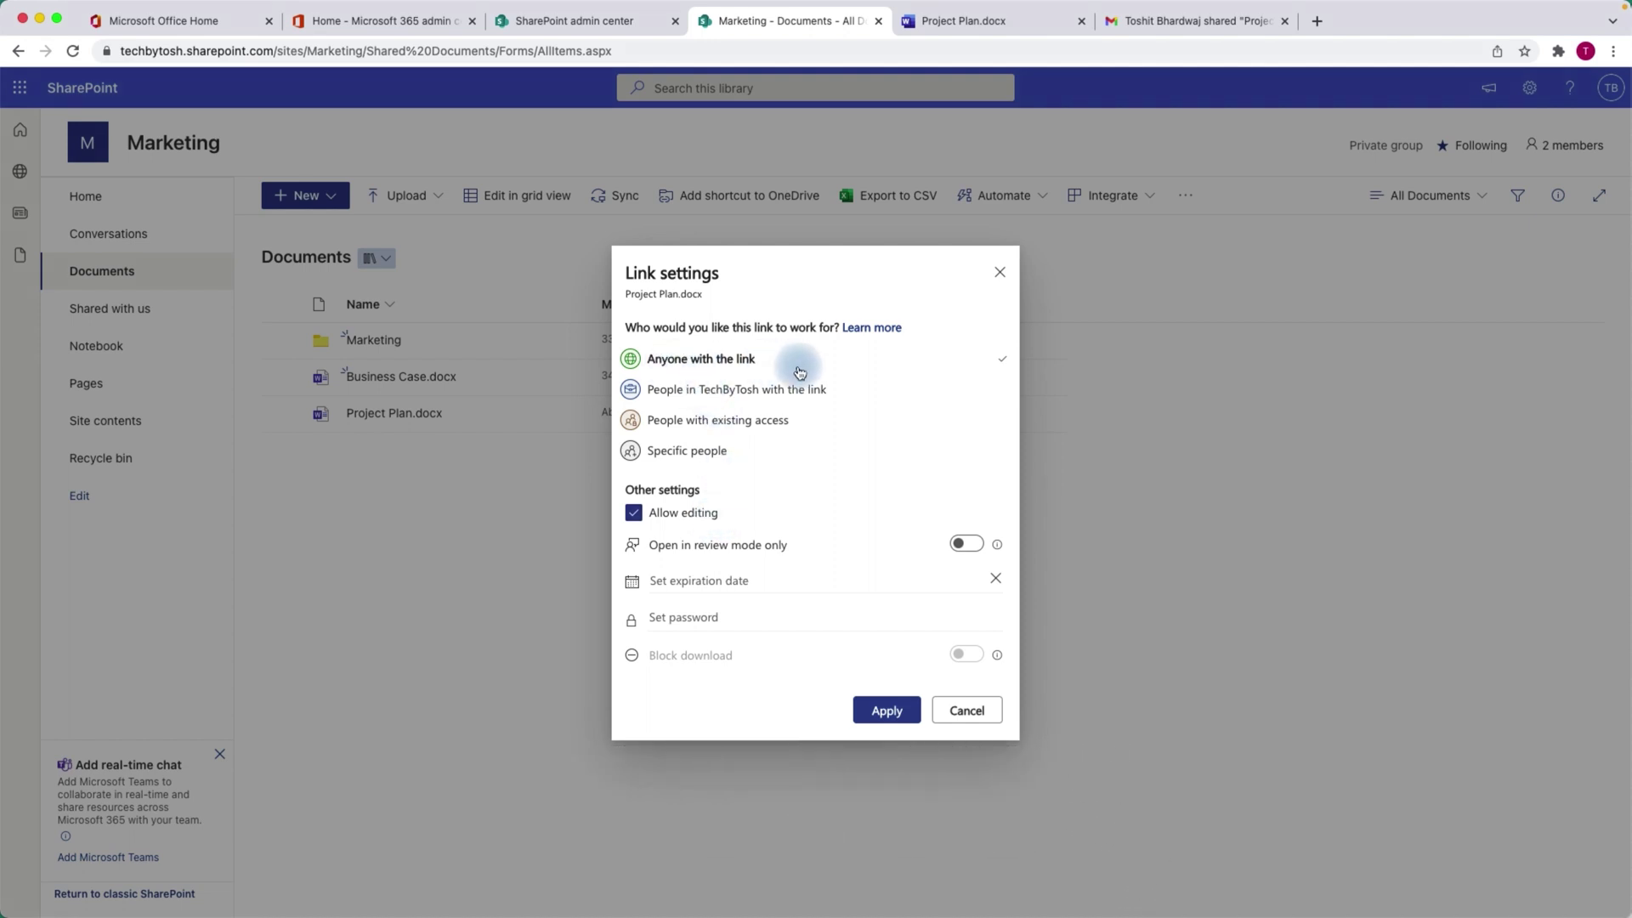
pyautogui.click(999, 272)
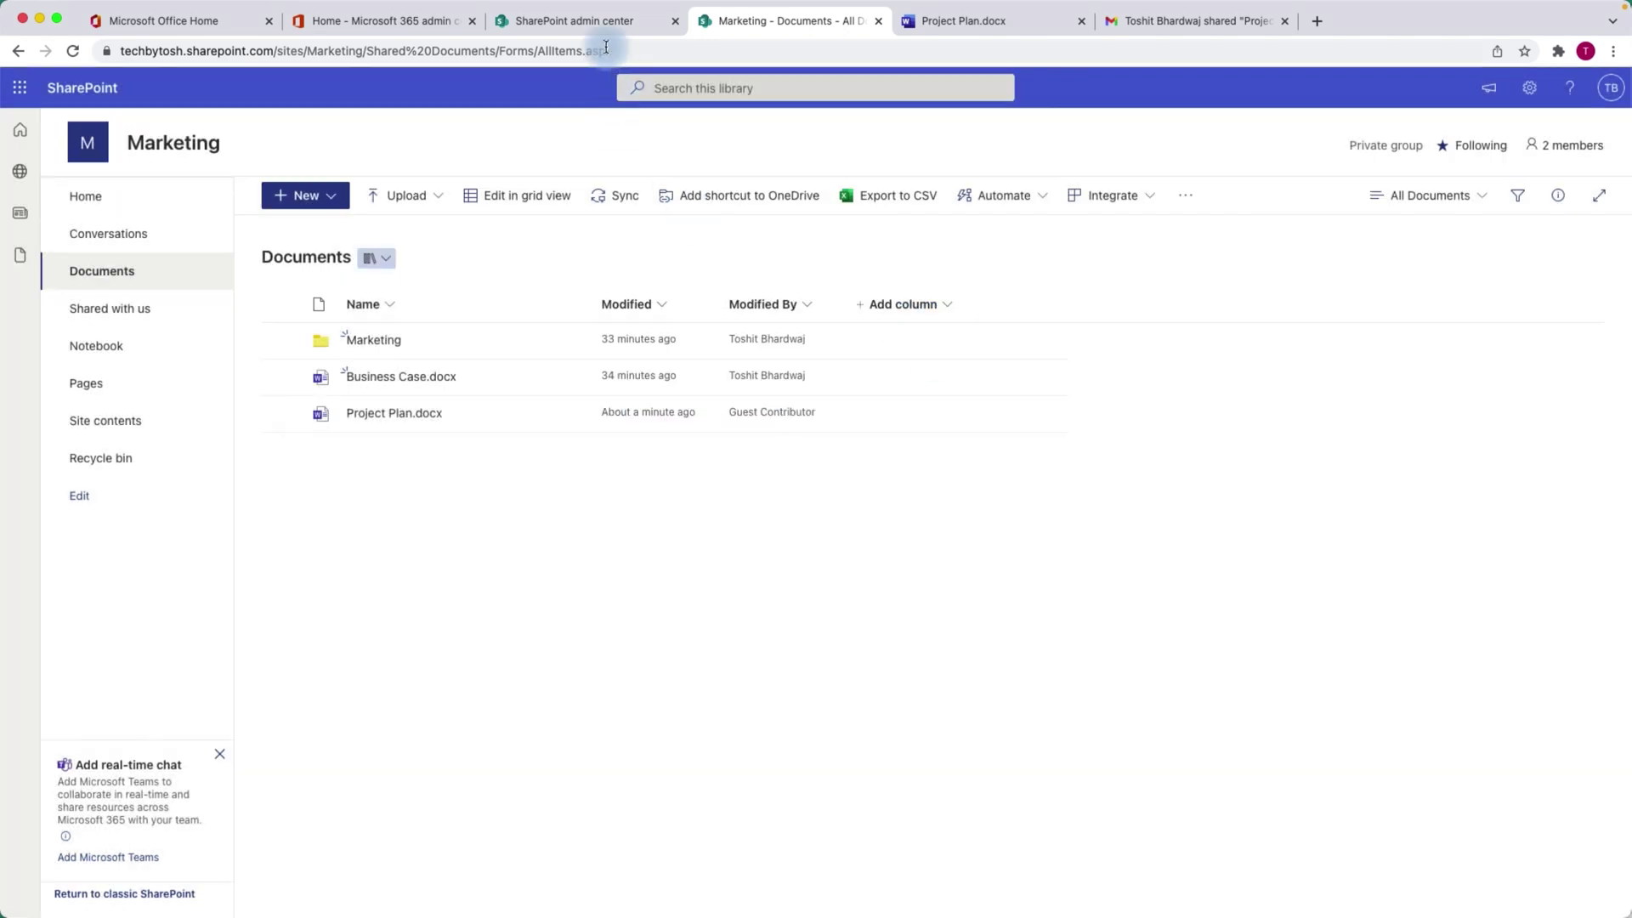
pyautogui.moveTo(576, 4)
pyautogui.click(566, 33)
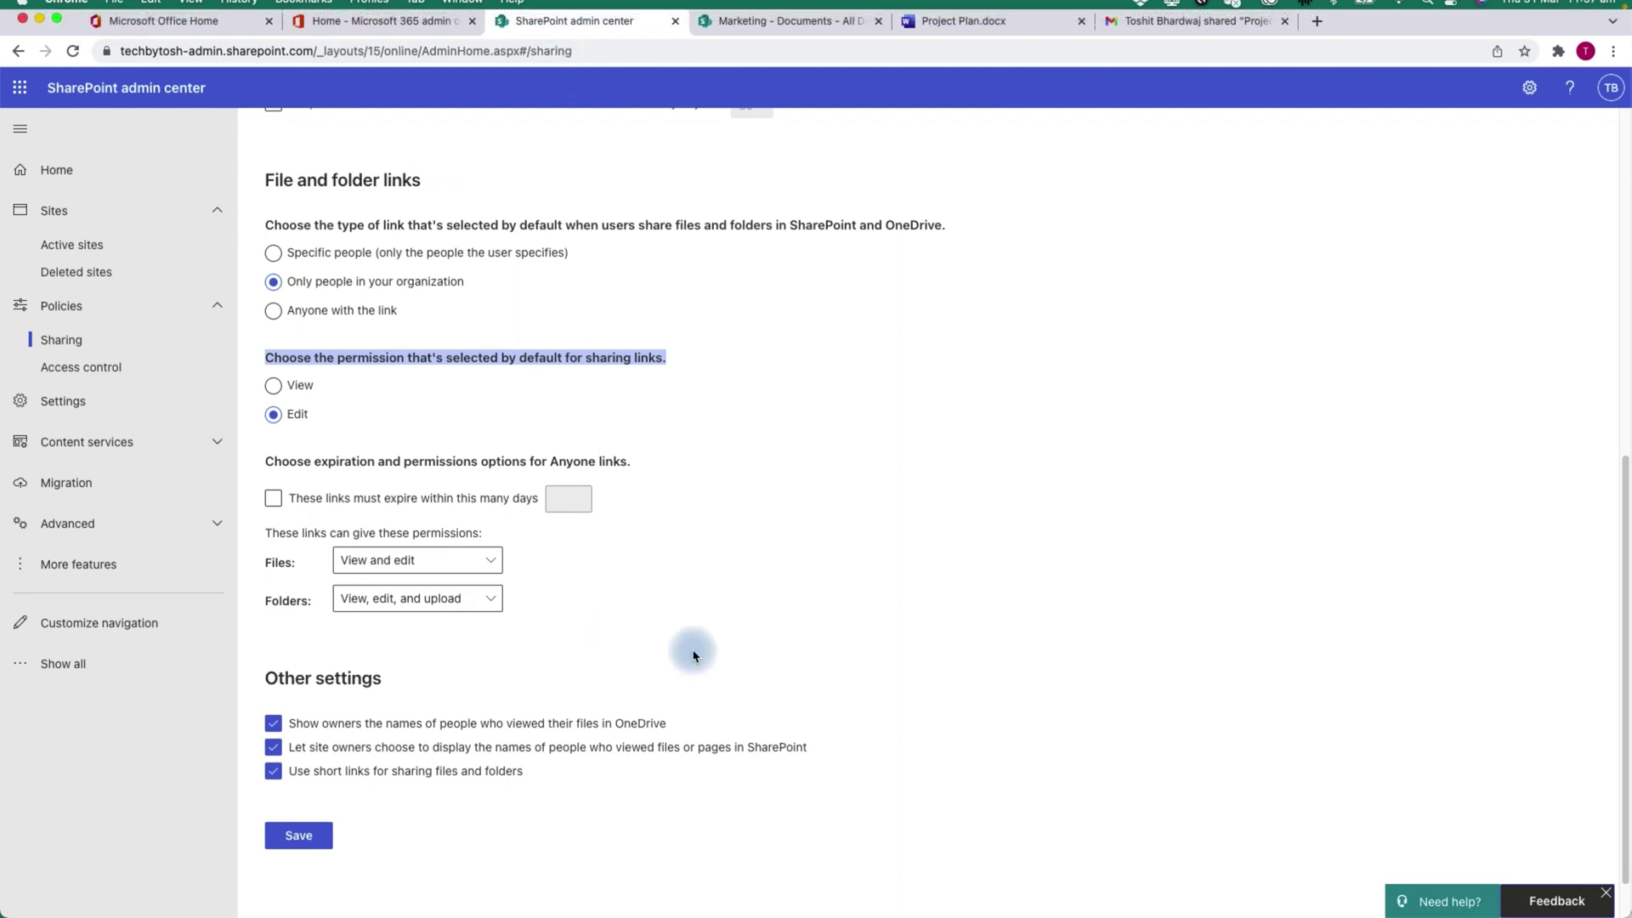
# Set the default link permission to View and require Anyone links to expire within 15 days.
pyautogui.click(774, 610)
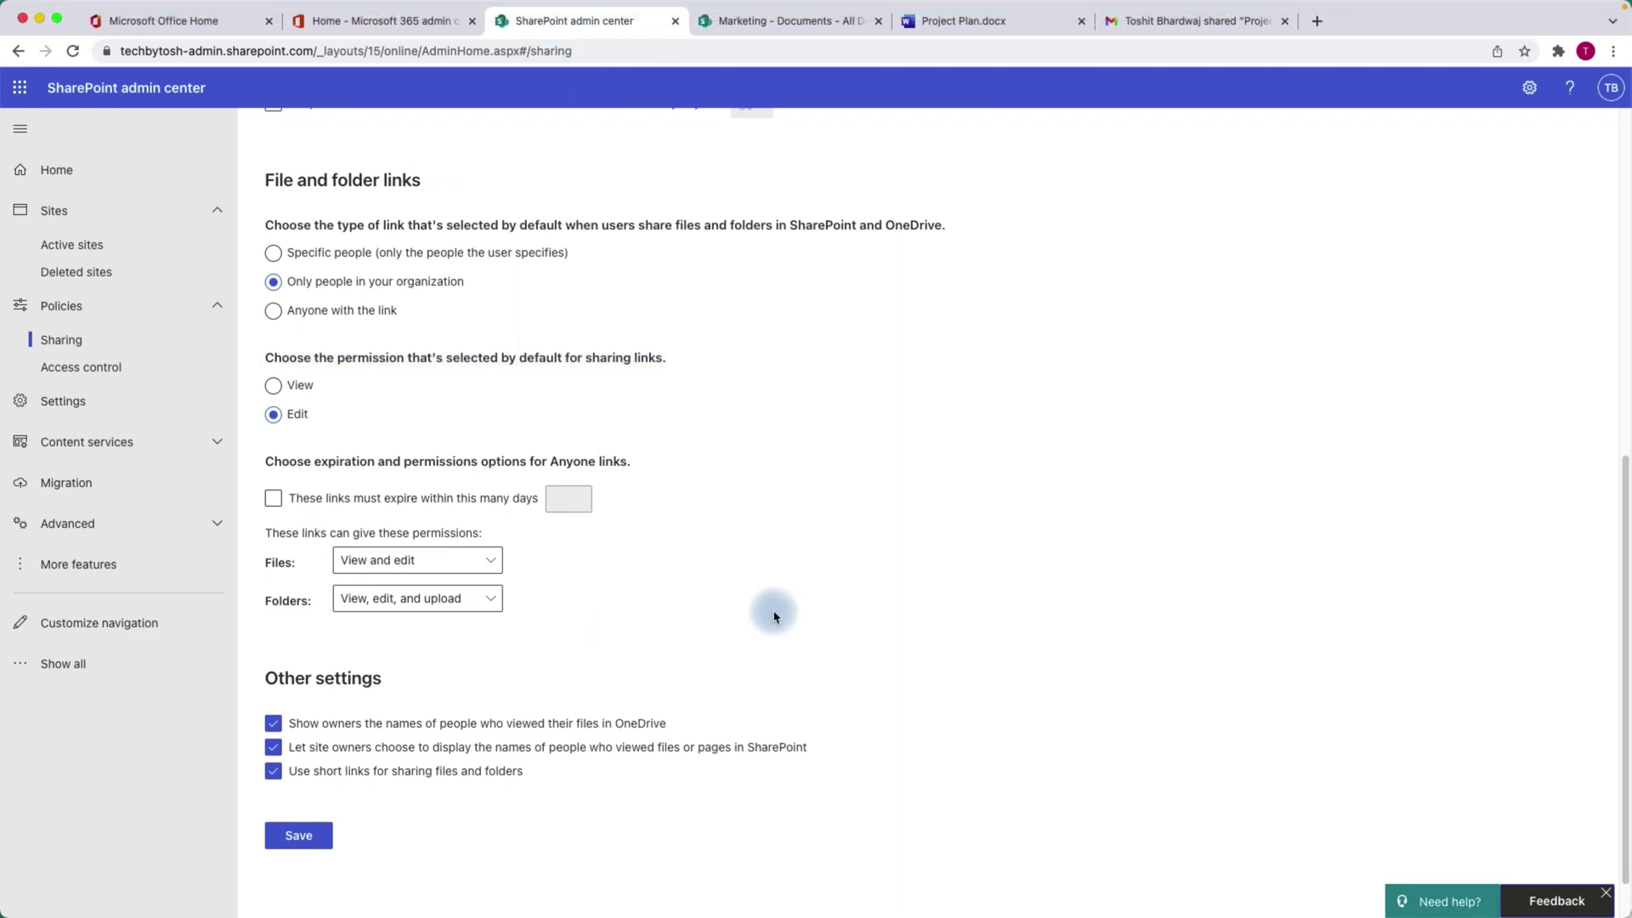
pyautogui.click(272, 388)
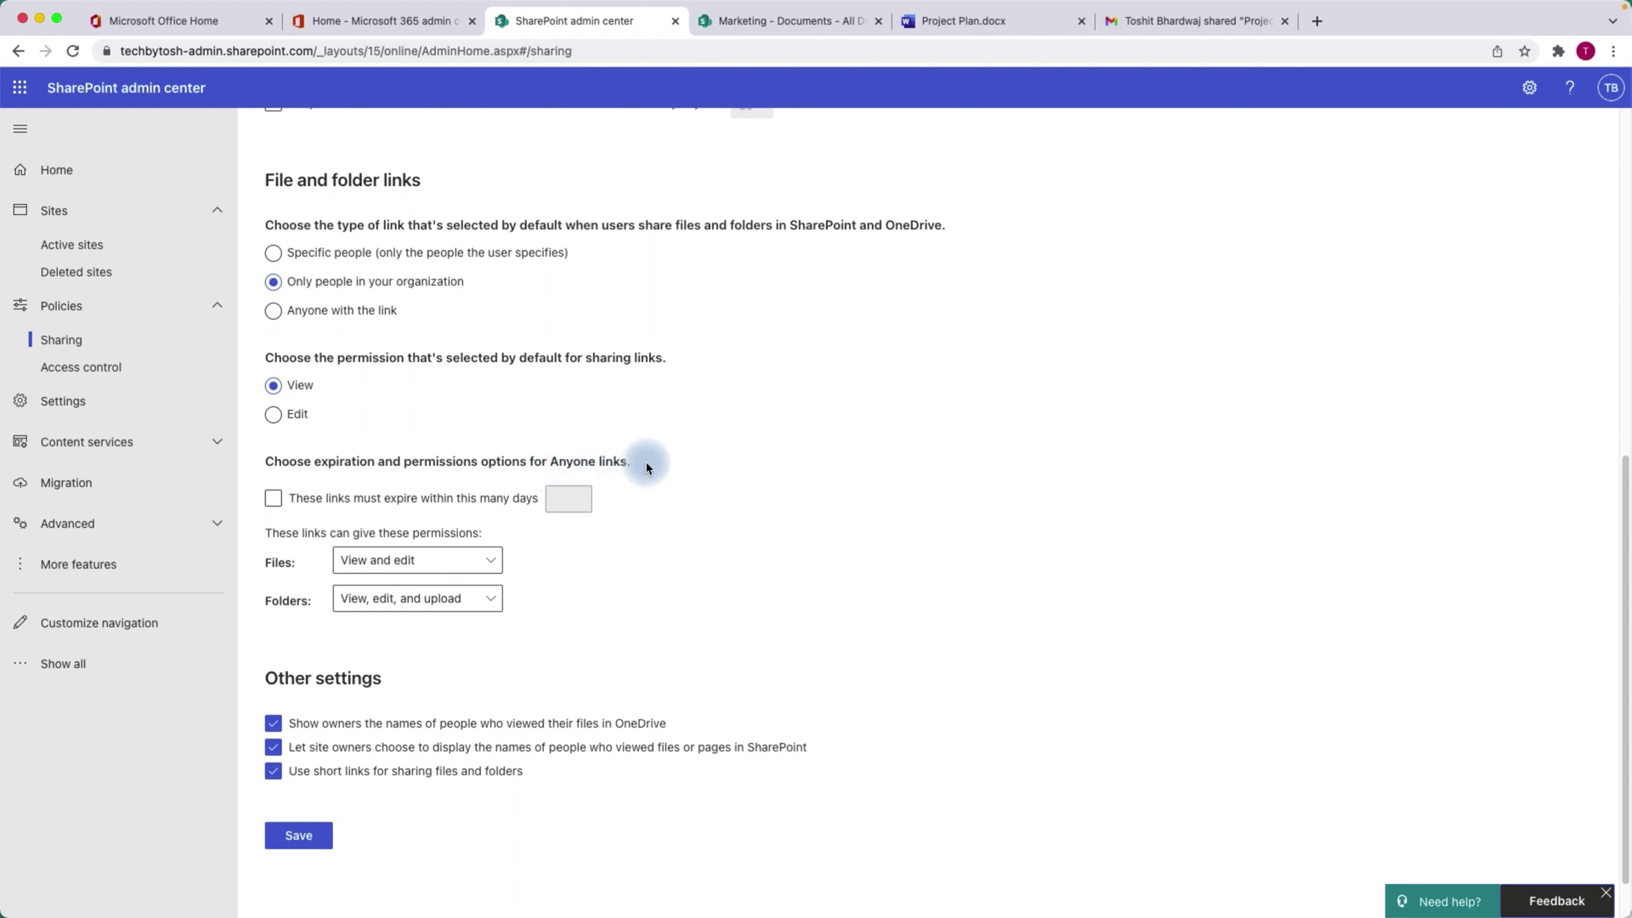
pyautogui.click(276, 501)
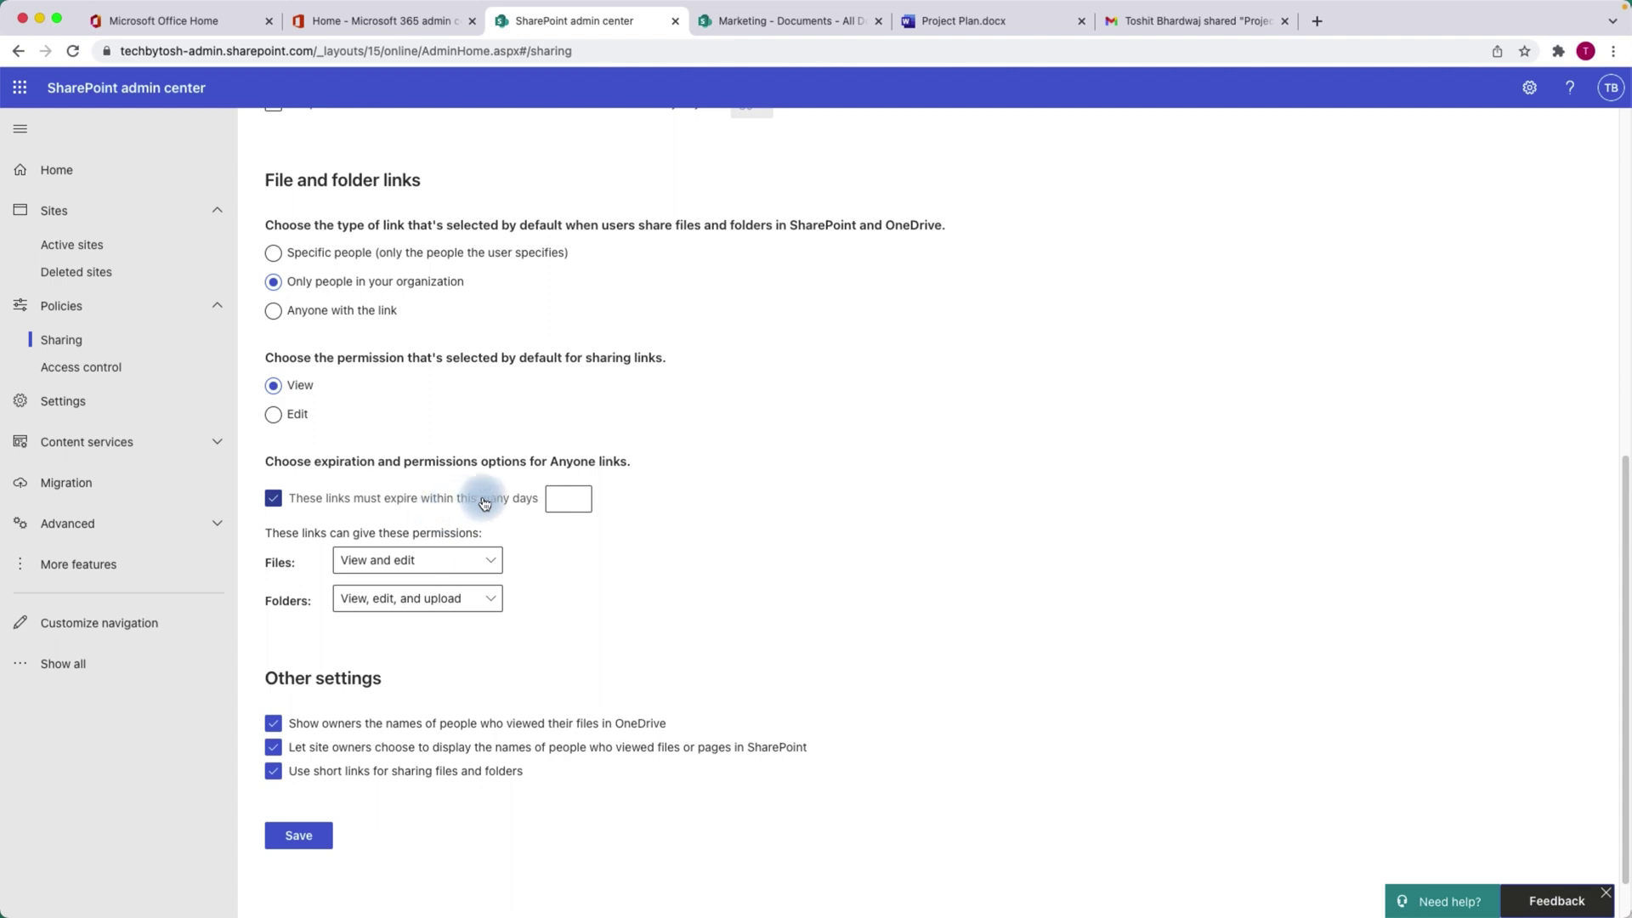
pyautogui.click(569, 497)
pyautogui.write('15')
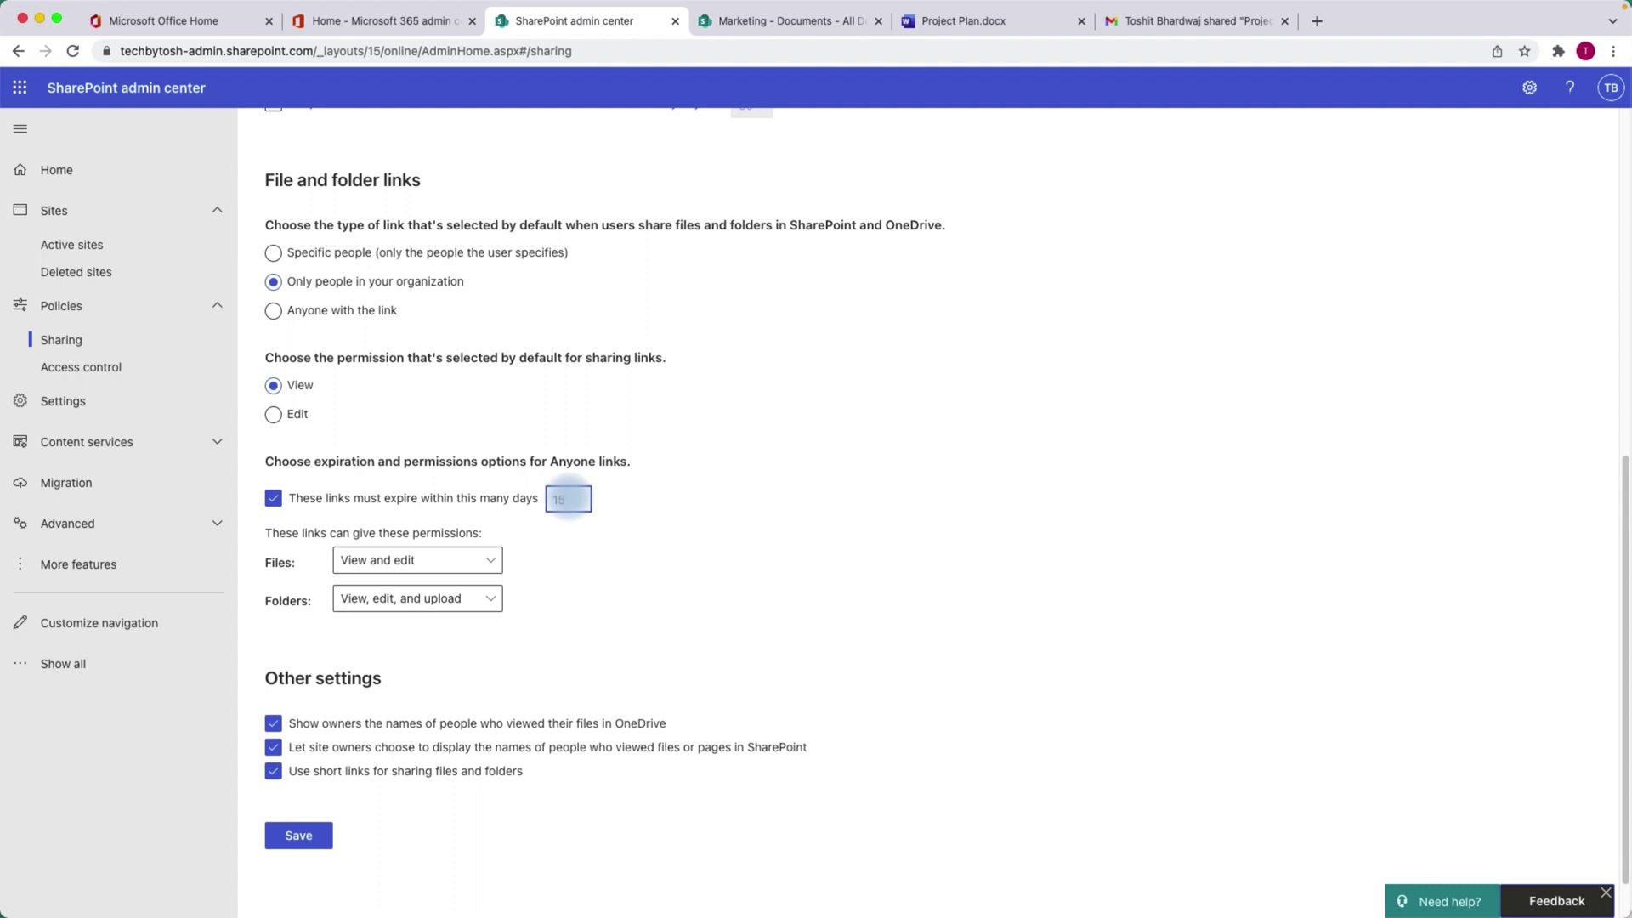
pyautogui.click(569, 501)
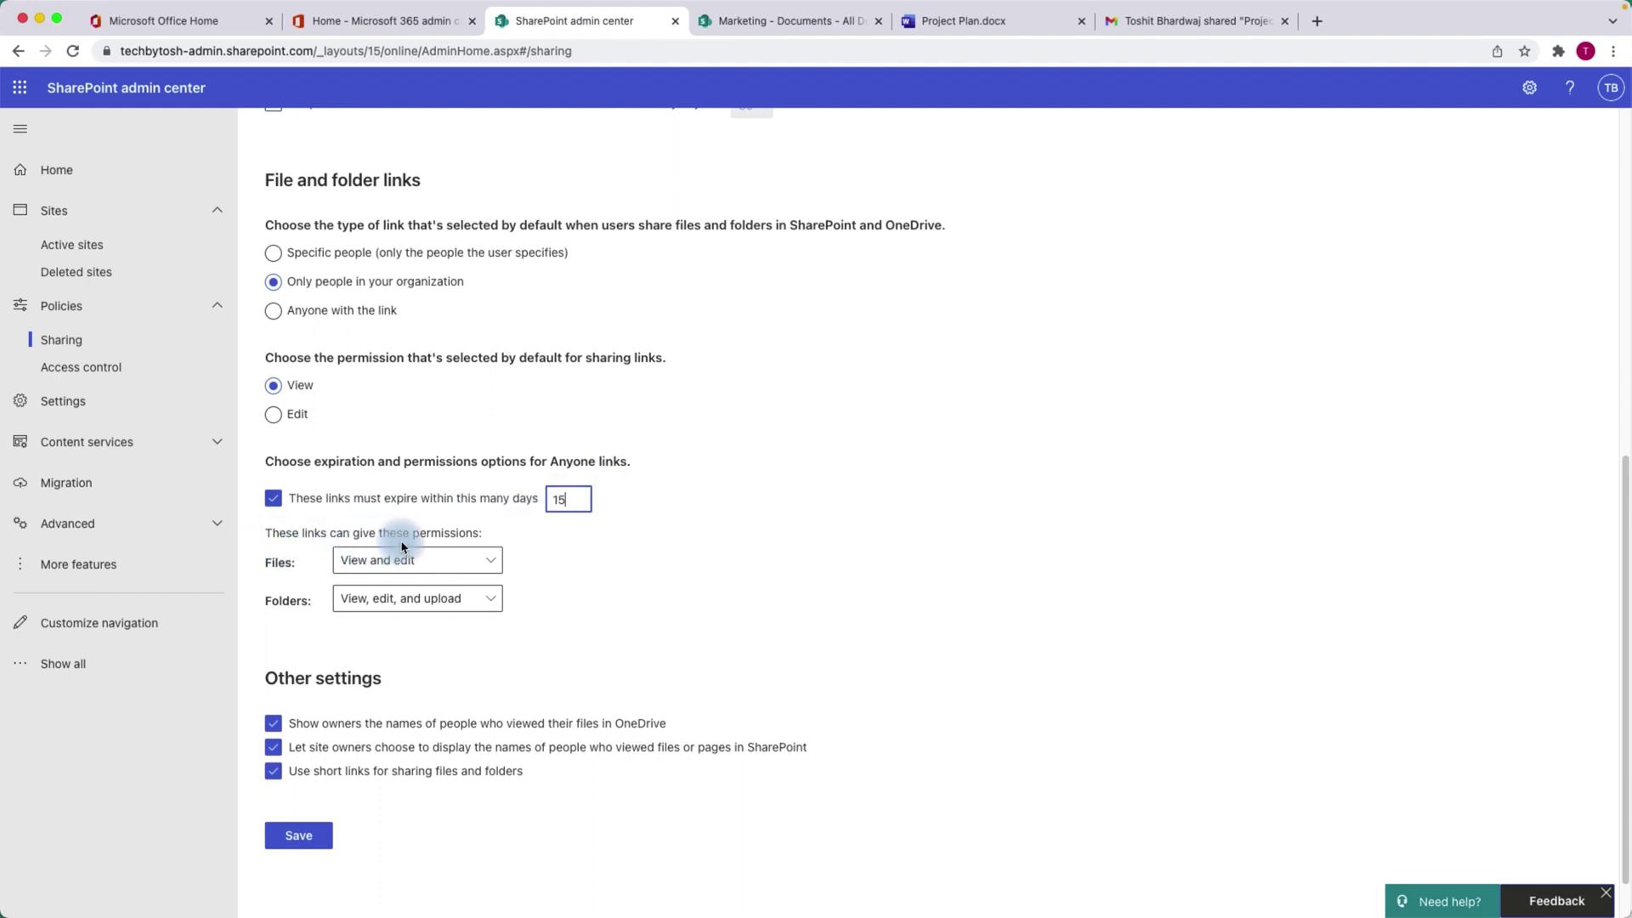
pyautogui.click(421, 560)
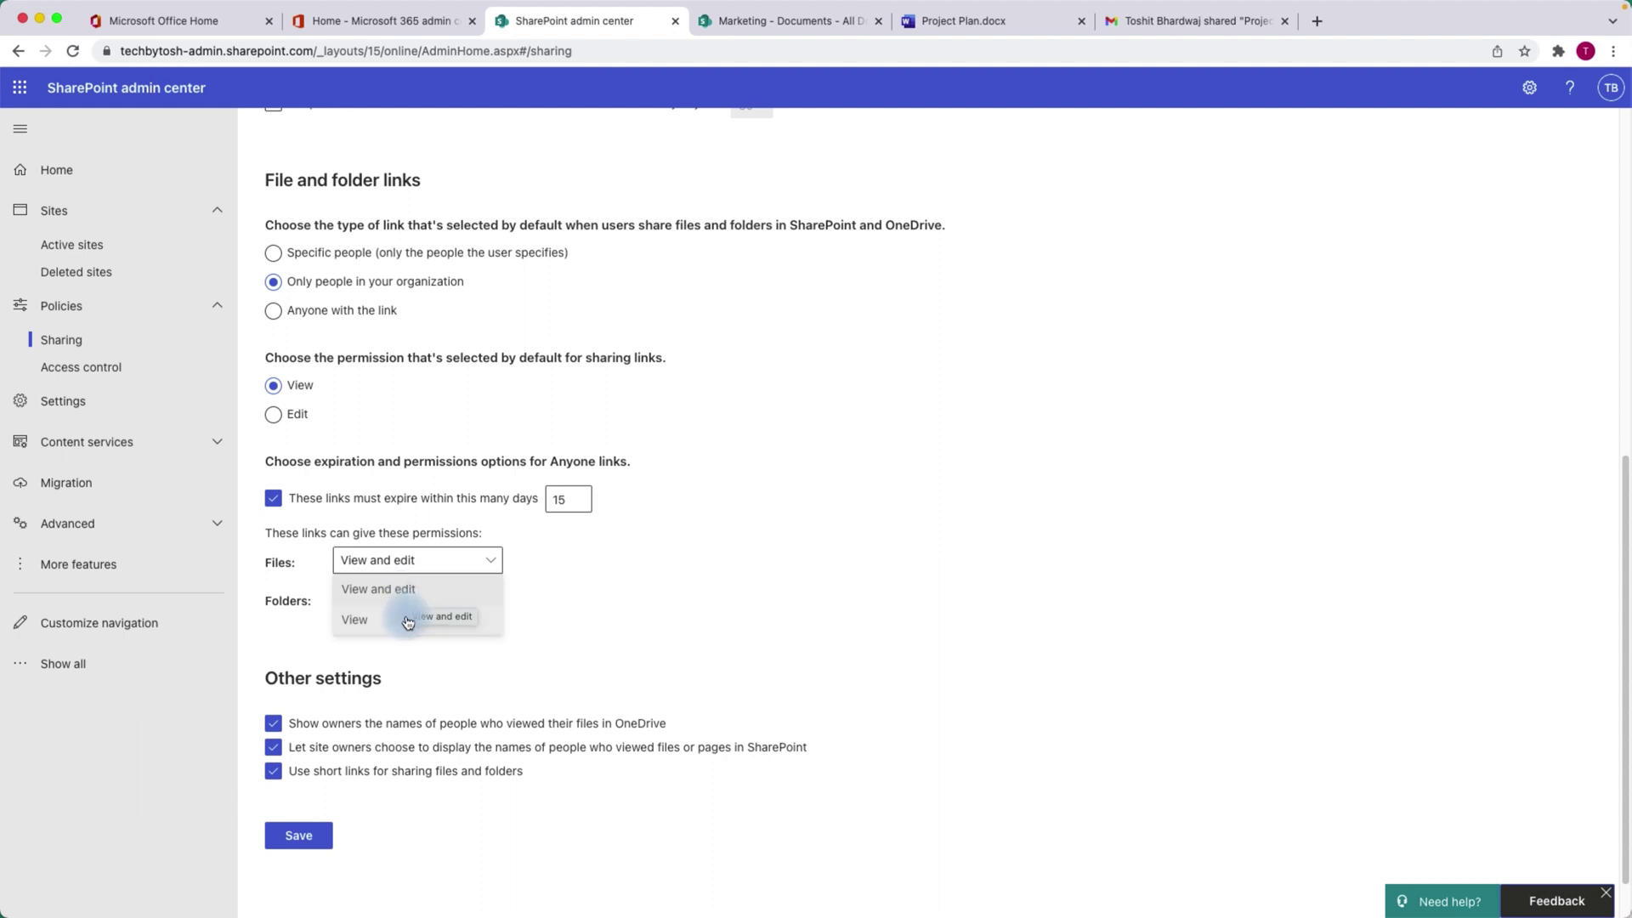
pyautogui.click(408, 620)
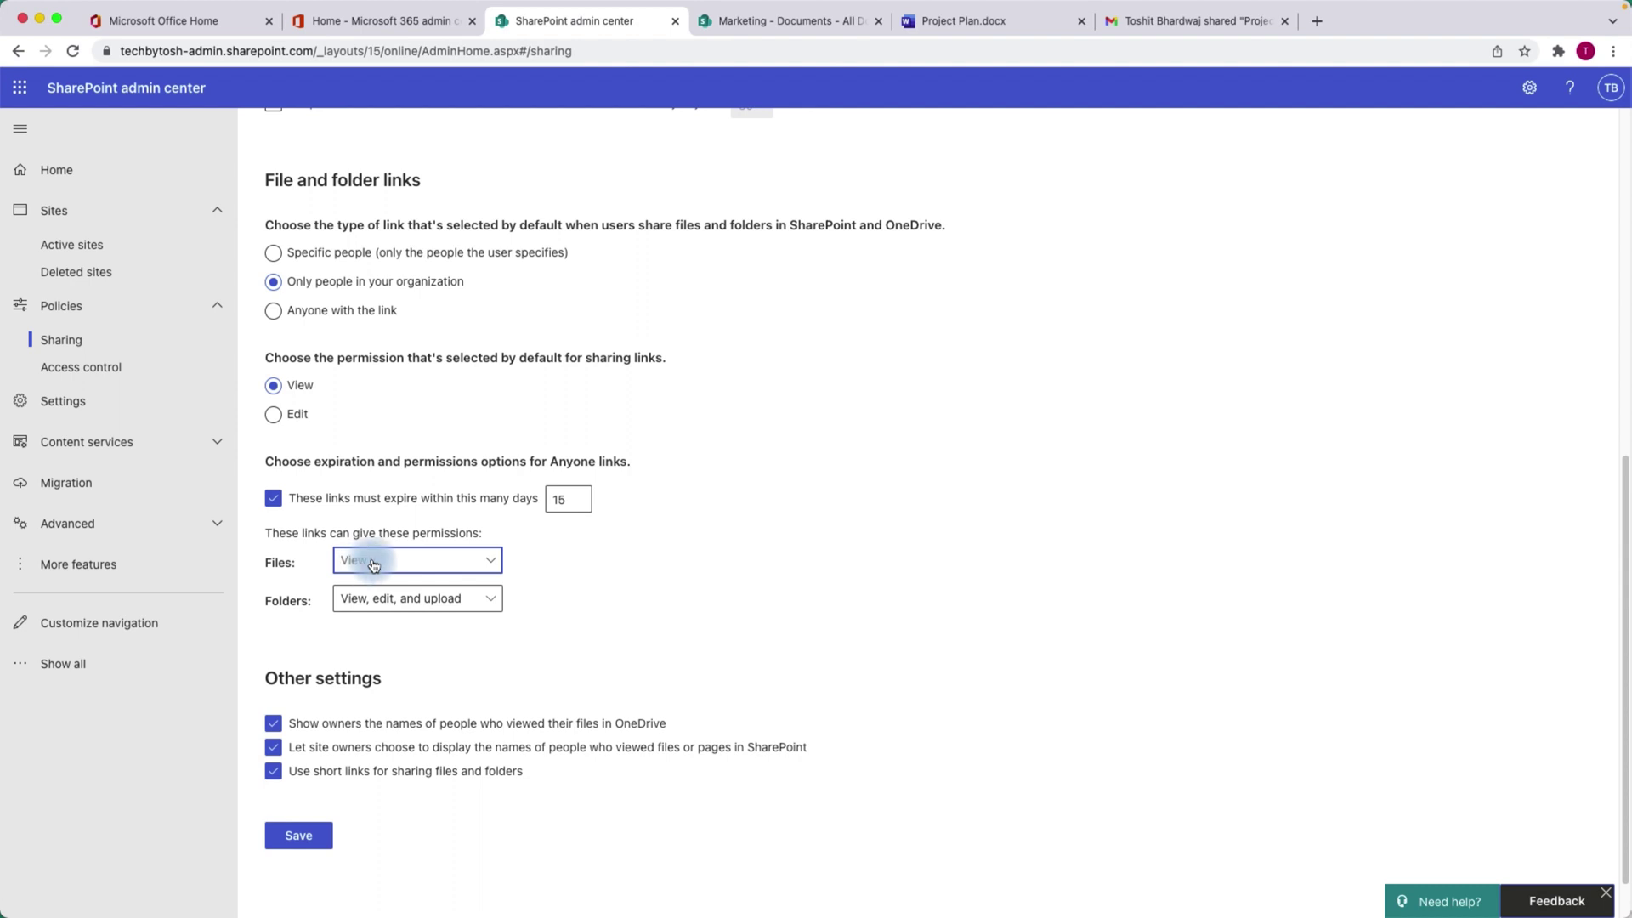
pyautogui.click(363, 568)
pyautogui.click(626, 612)
pyautogui.click(417, 560)
pyautogui.click(414, 586)
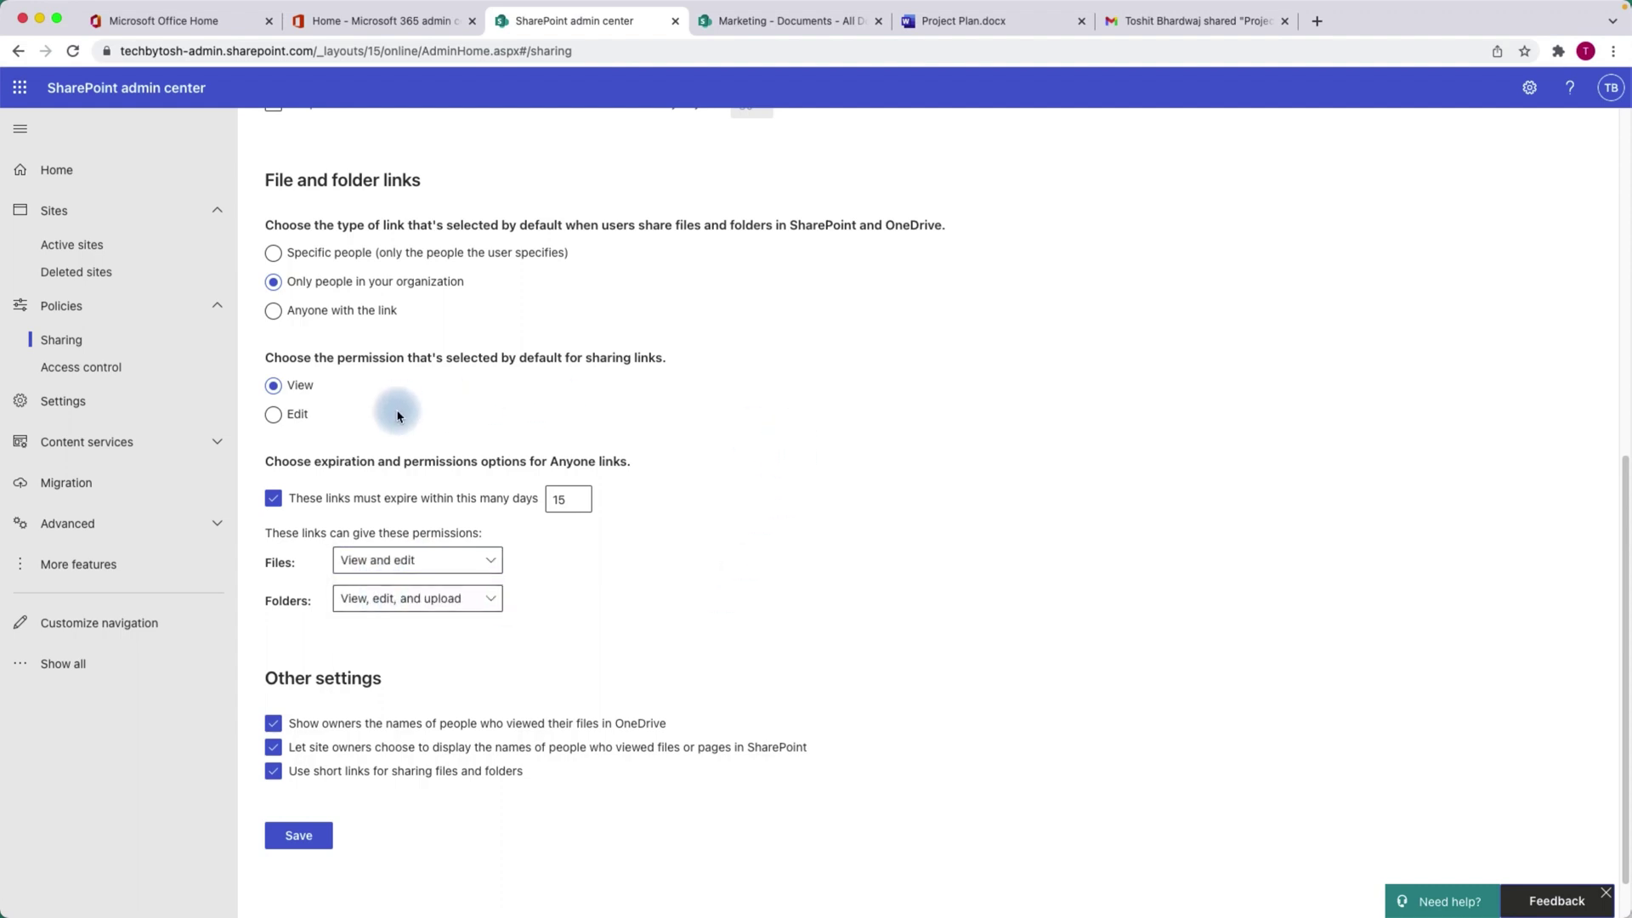
# Select Anyone with the link as the default link type and save the sharing settings.
pyautogui.click(273, 312)
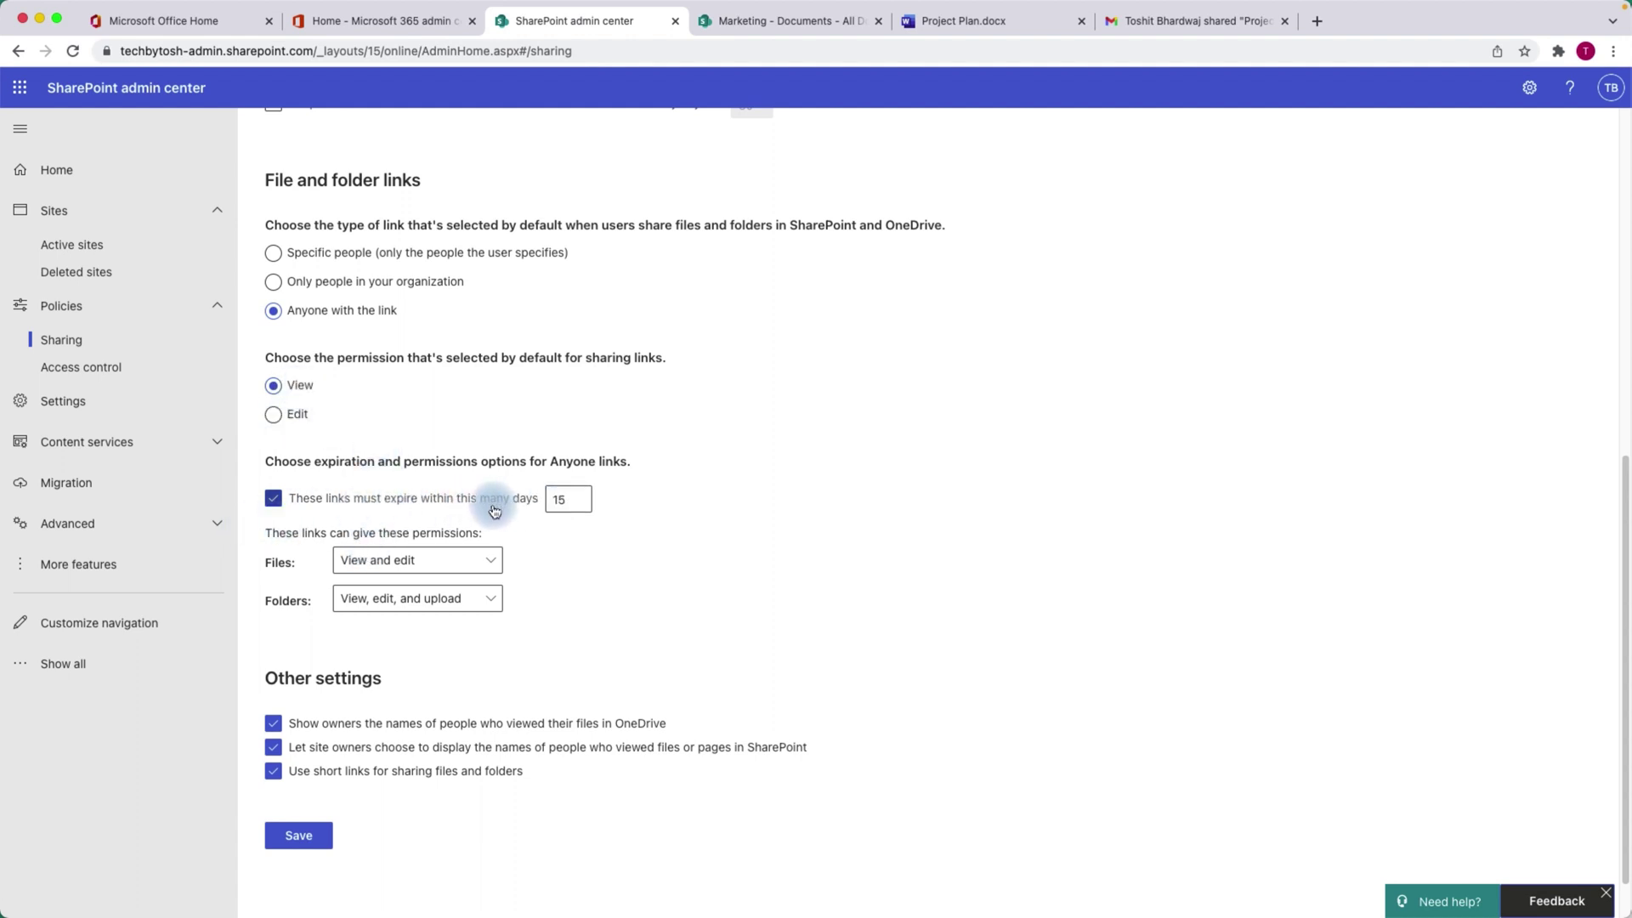
pyautogui.click(301, 836)
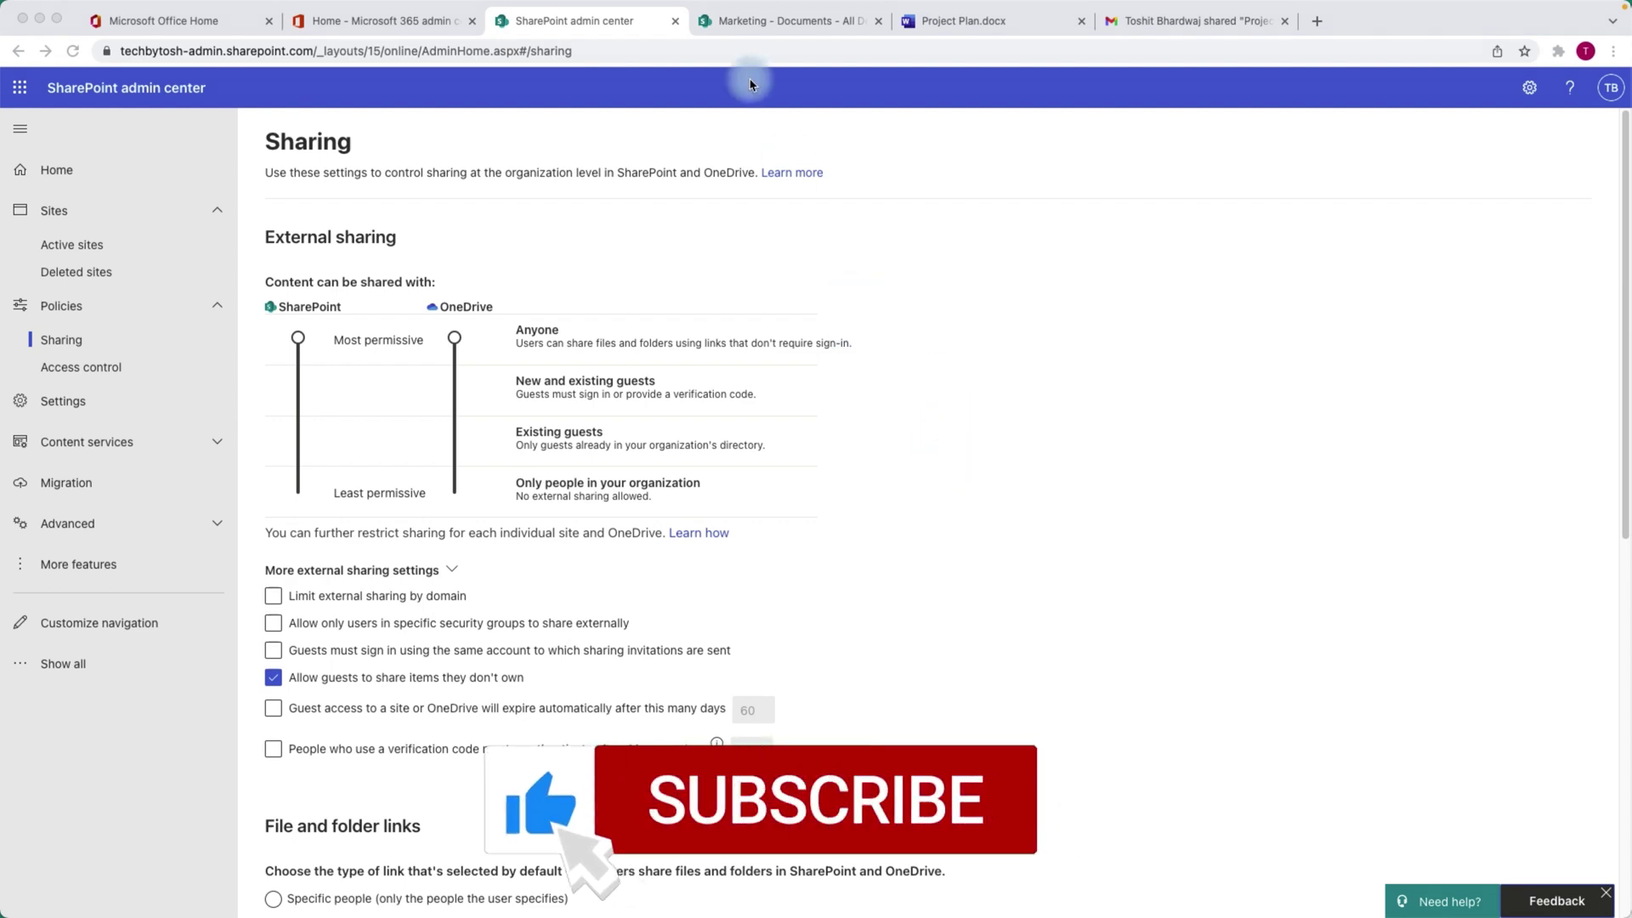
# Open Project Plan.docx's Anyone link settings and toggle Allow editing, leaving the link view-only.
pyautogui.click(770, 24)
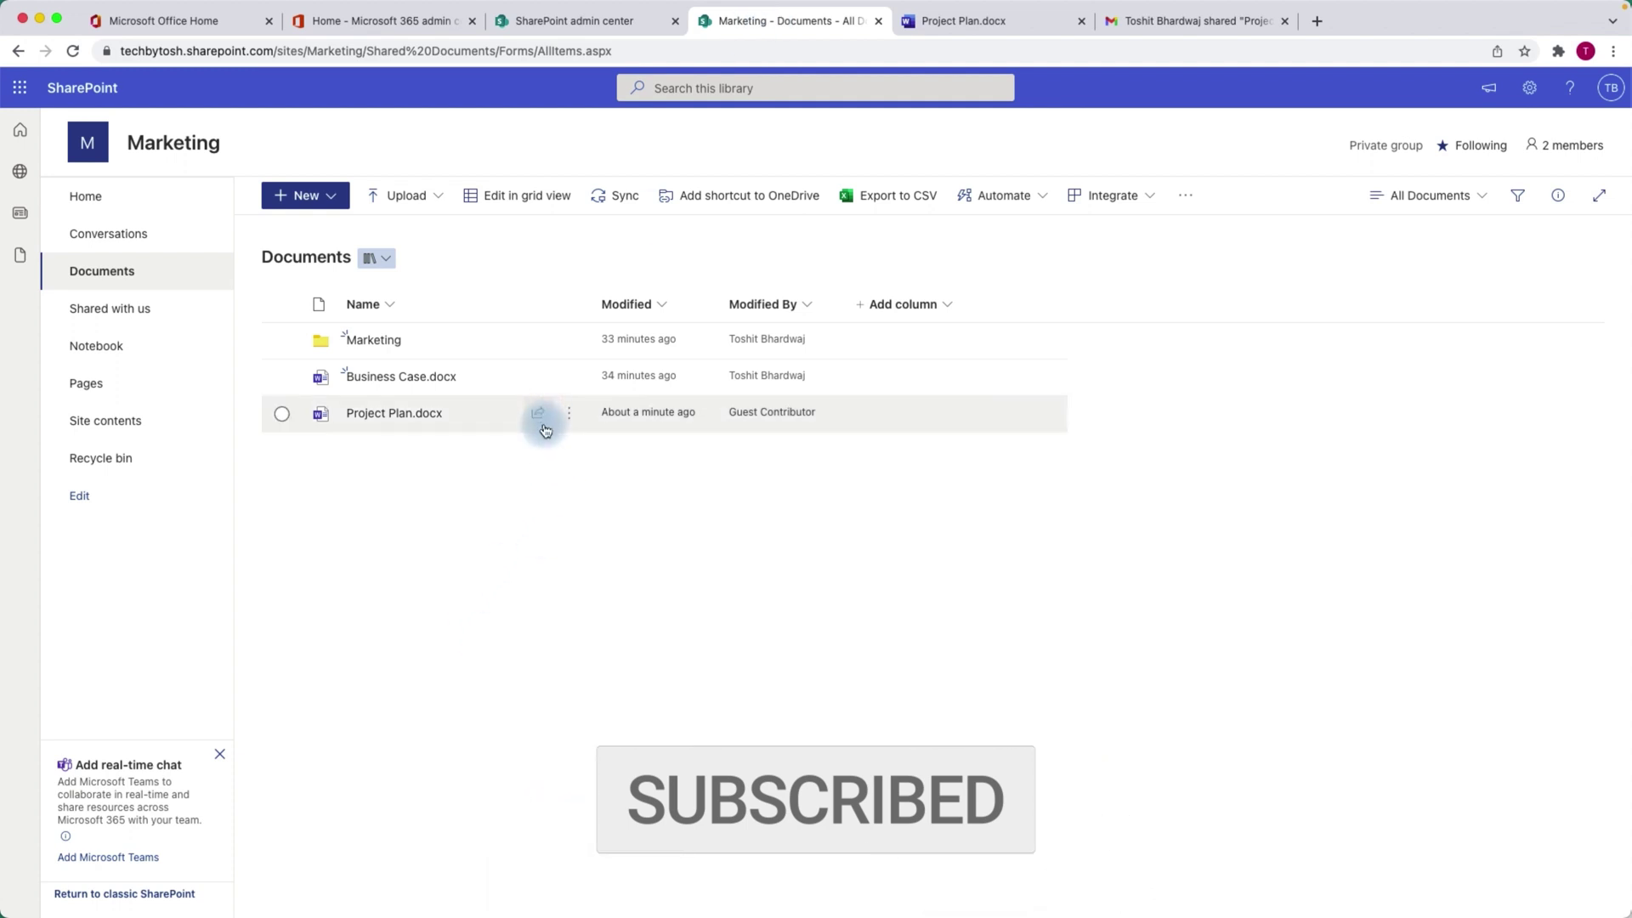
pyautogui.click(542, 420)
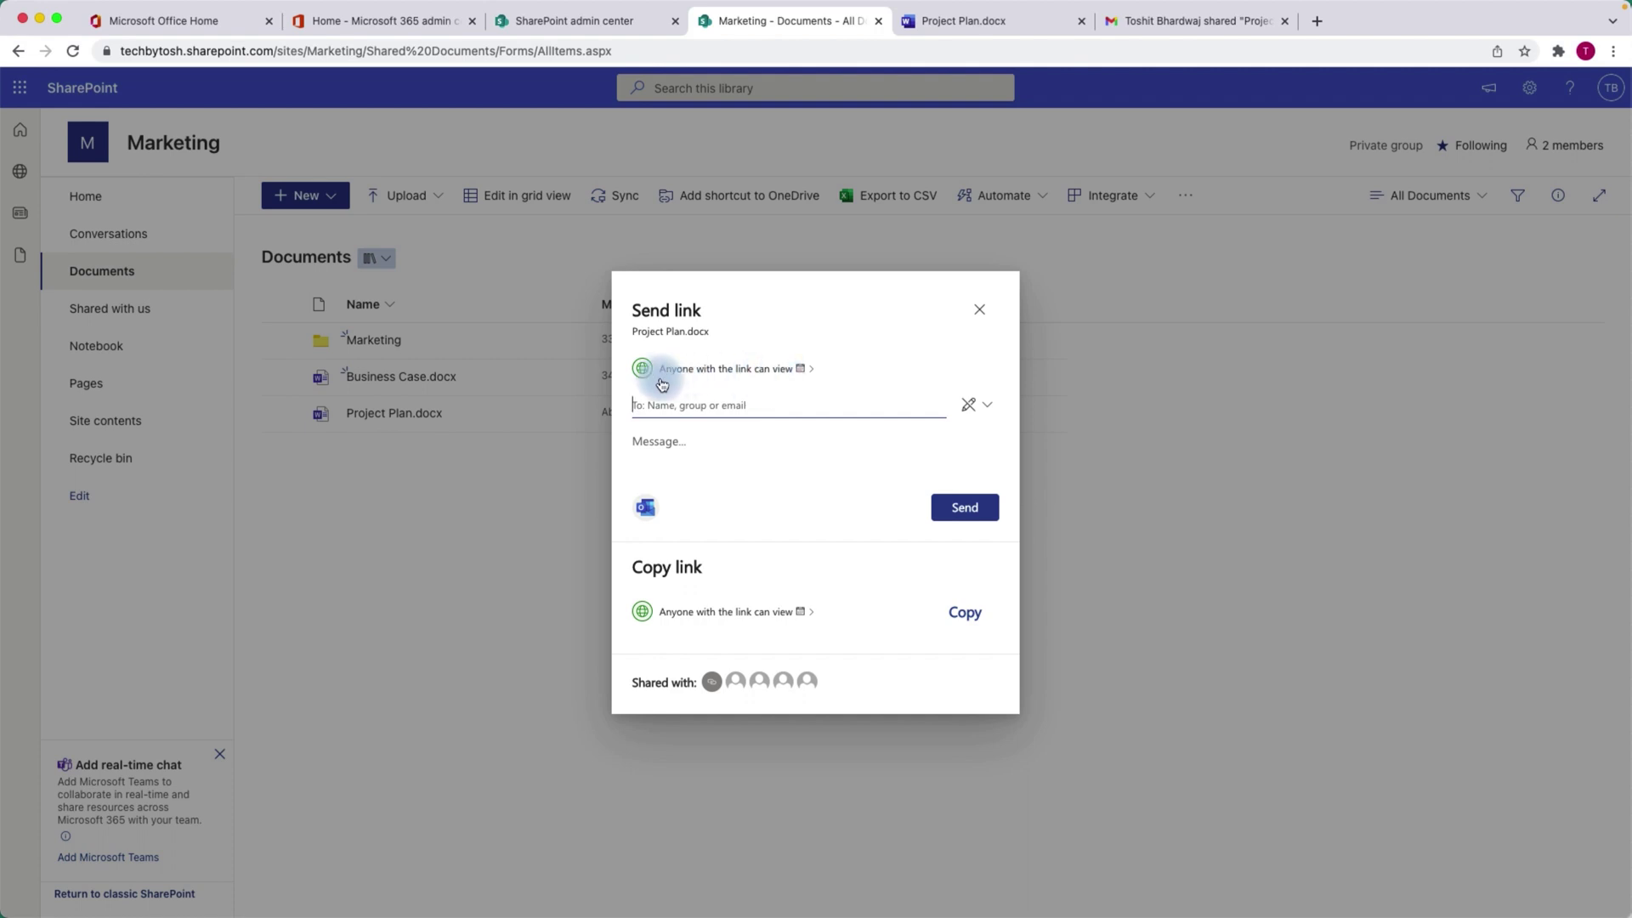
pyautogui.click(756, 374)
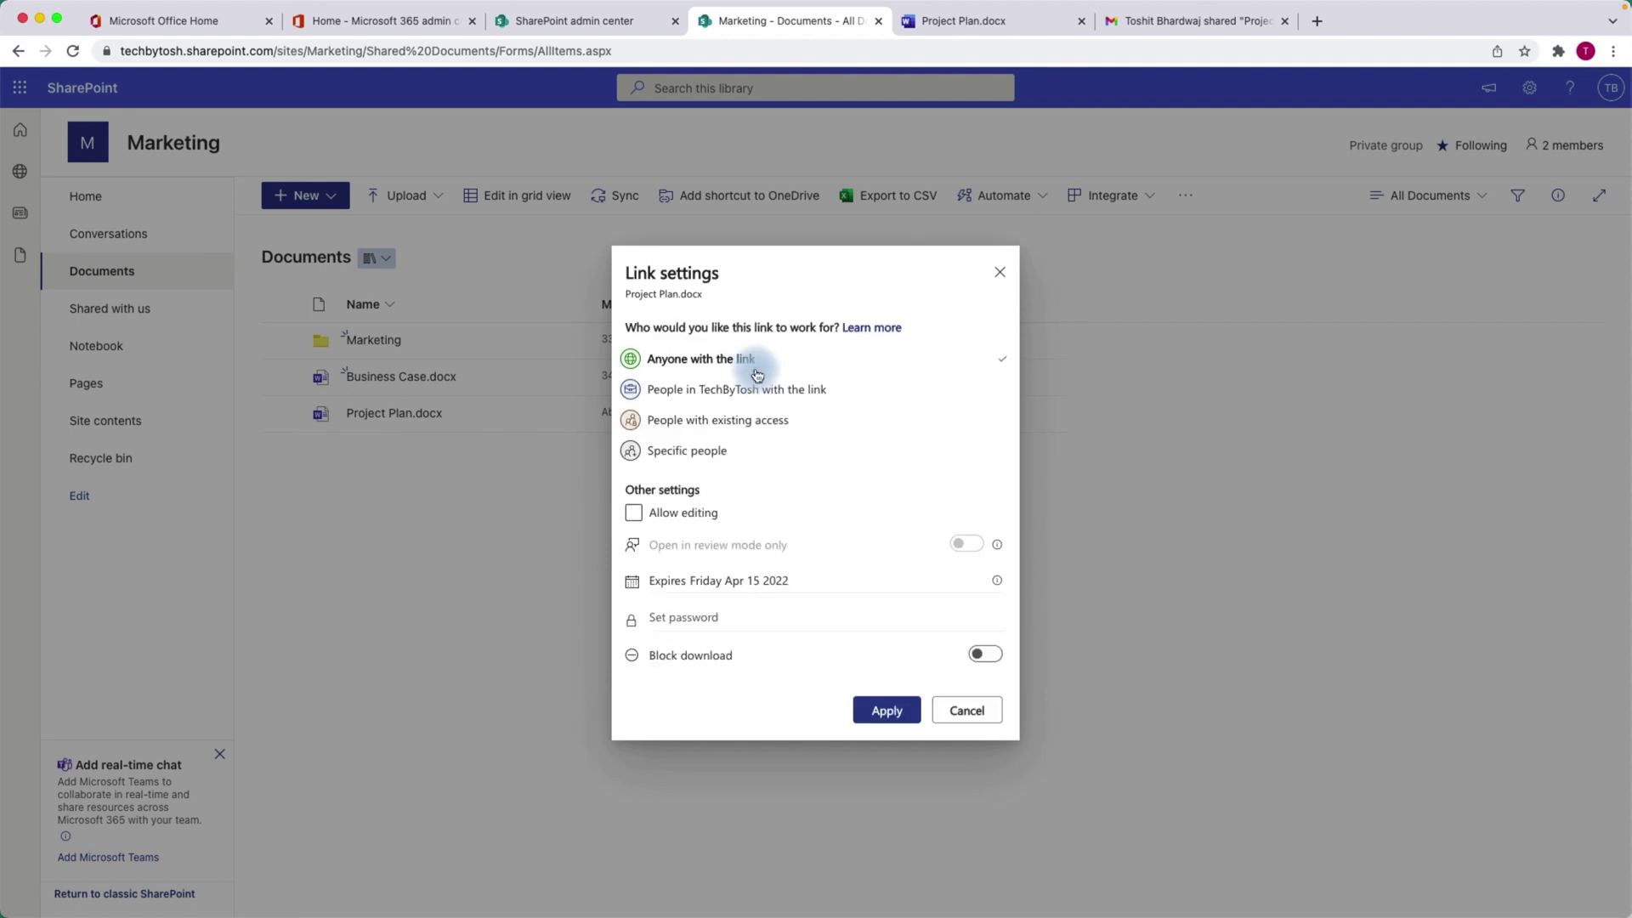
pyautogui.click(720, 518)
pyautogui.click(632, 513)
pyautogui.click(676, 518)
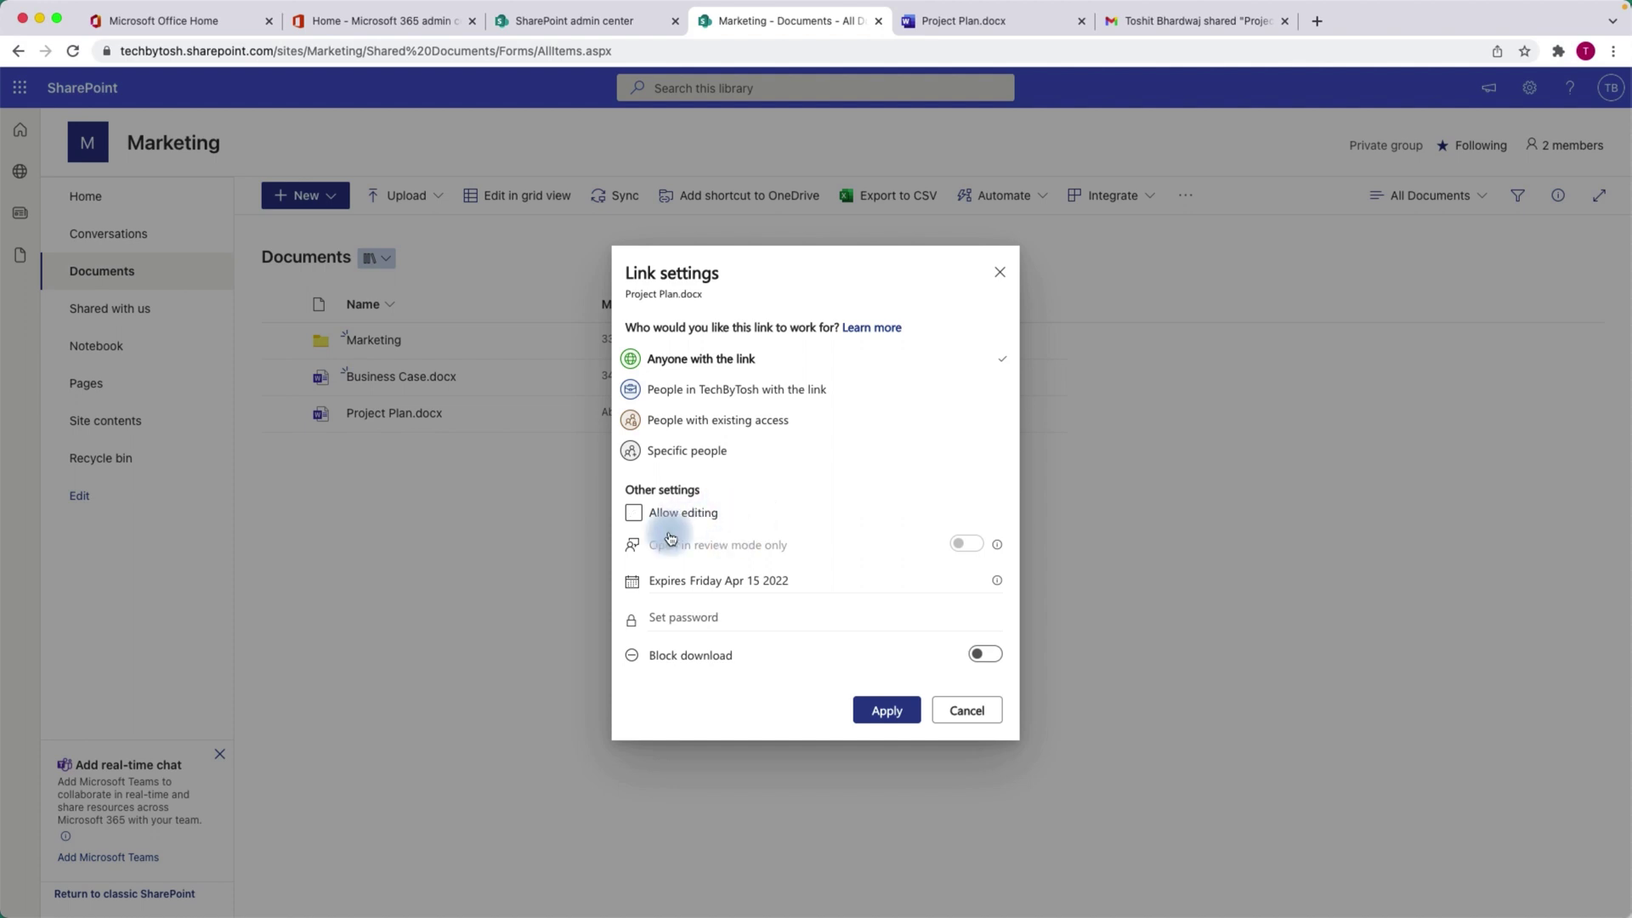
pyautogui.click(633, 516)
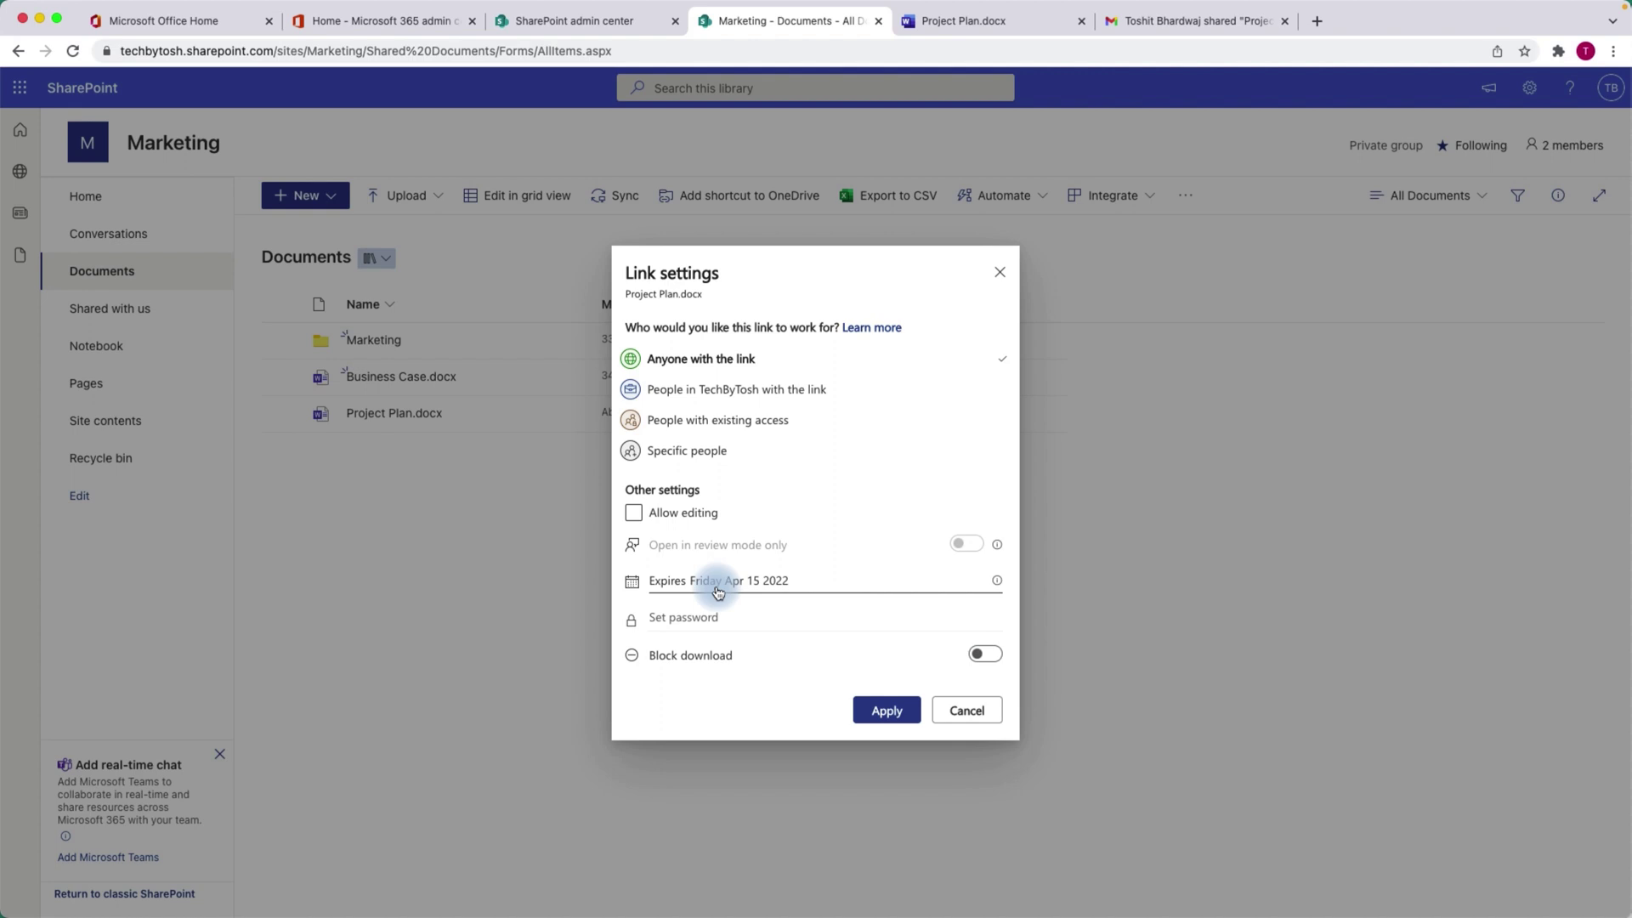
# Check the expiry dates and link audience options, then cancel and close without changes.
pyautogui.click(791, 581)
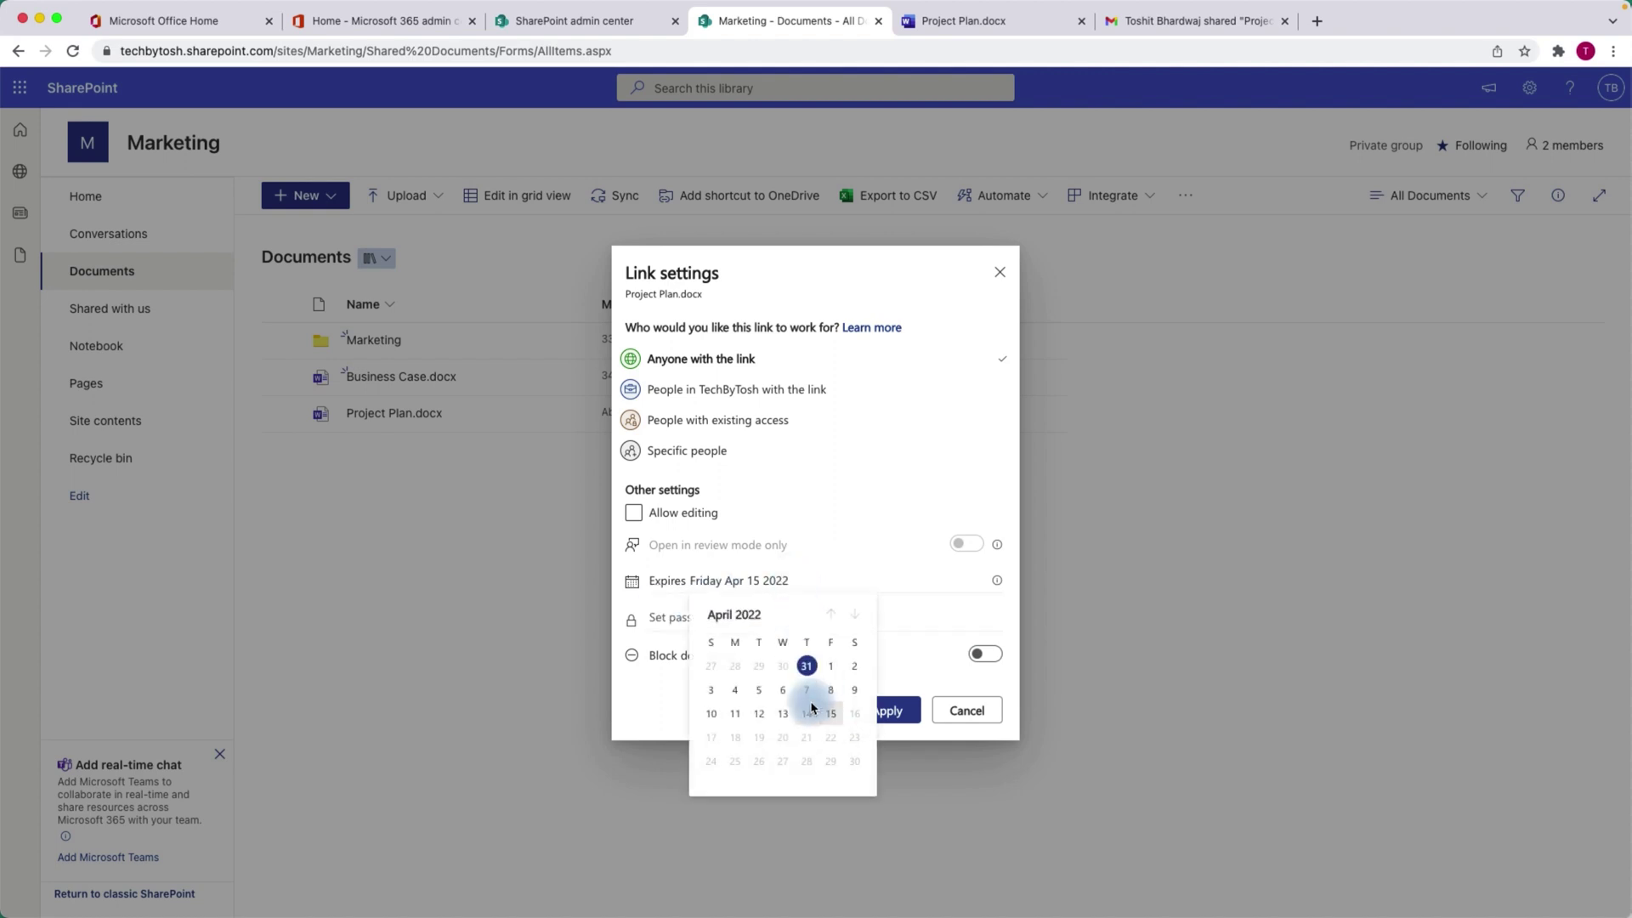
pyautogui.click(889, 425)
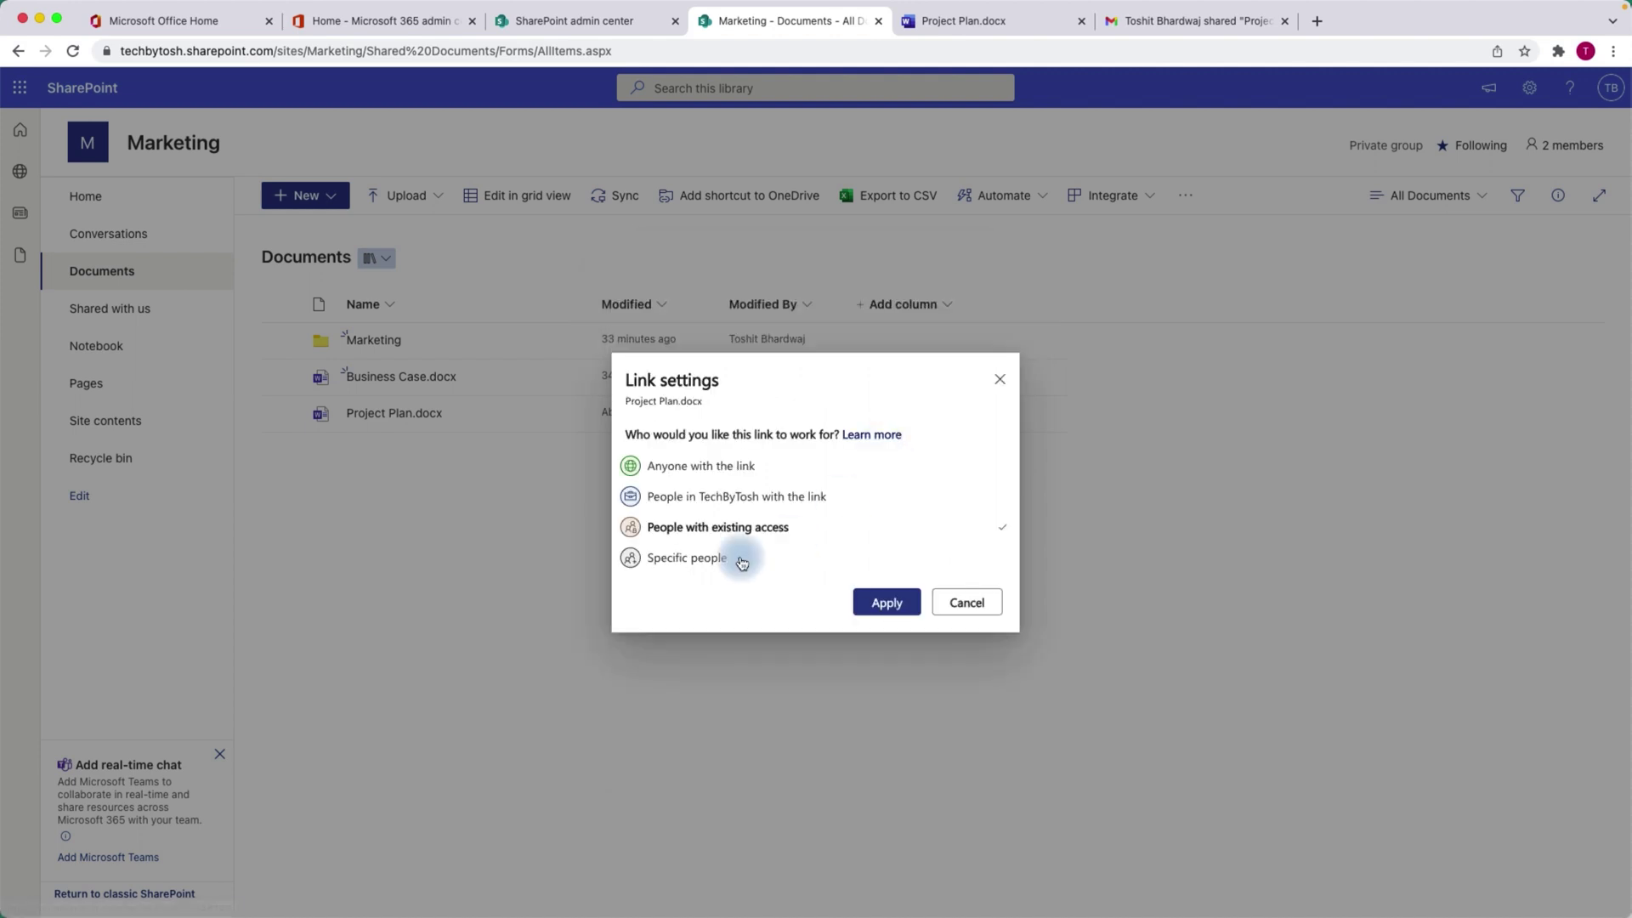
pyautogui.click(683, 466)
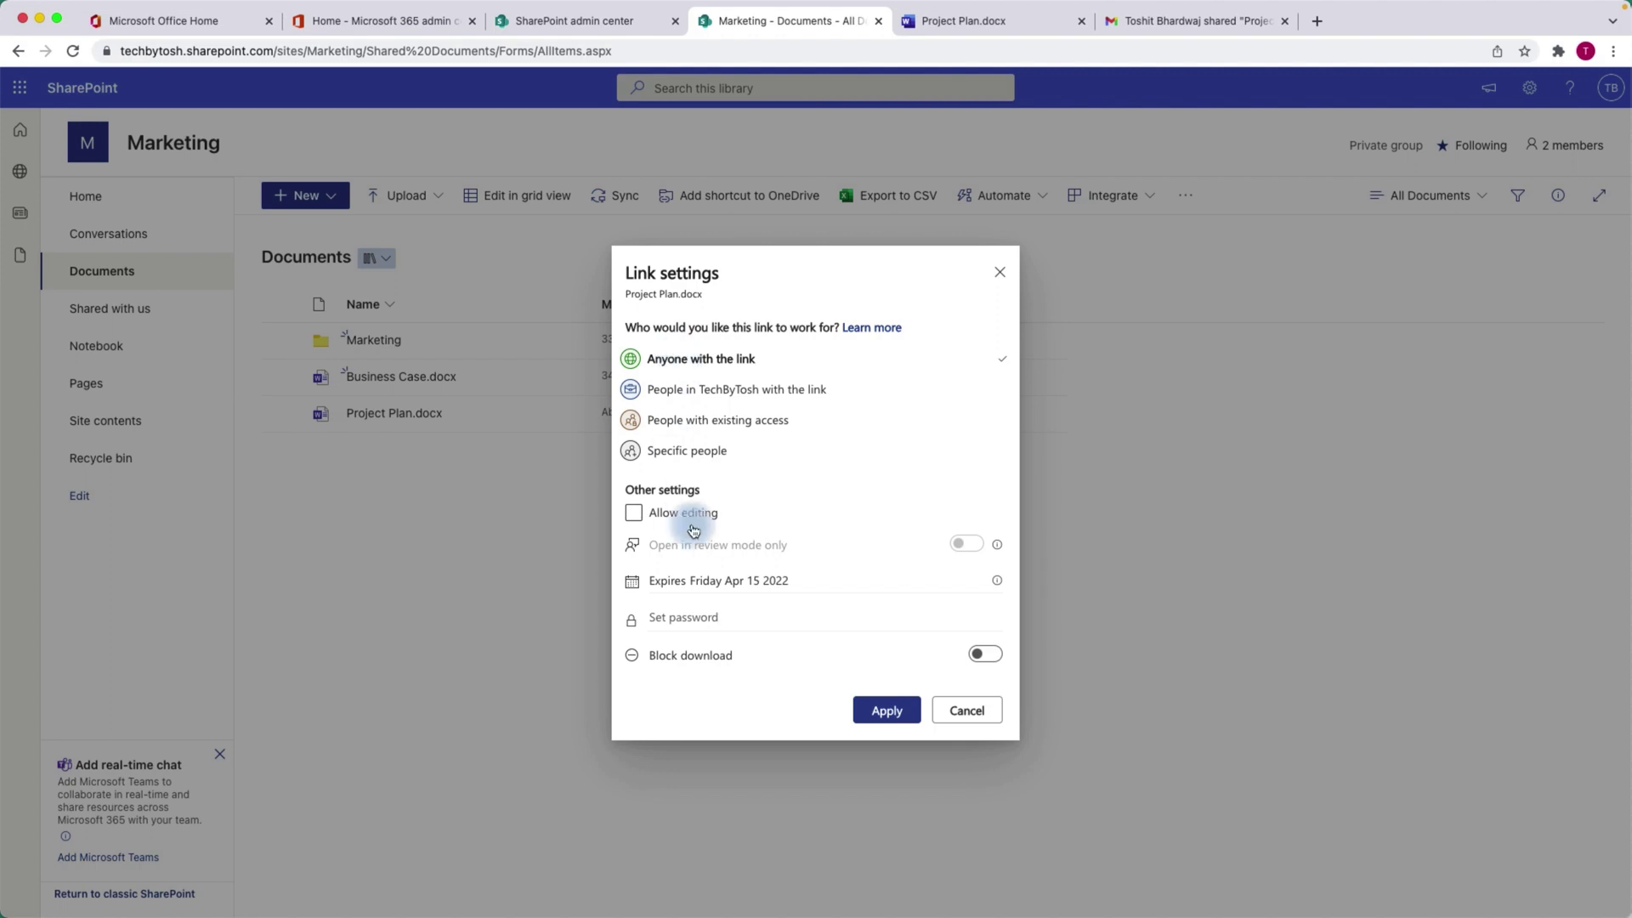
pyautogui.click(982, 718)
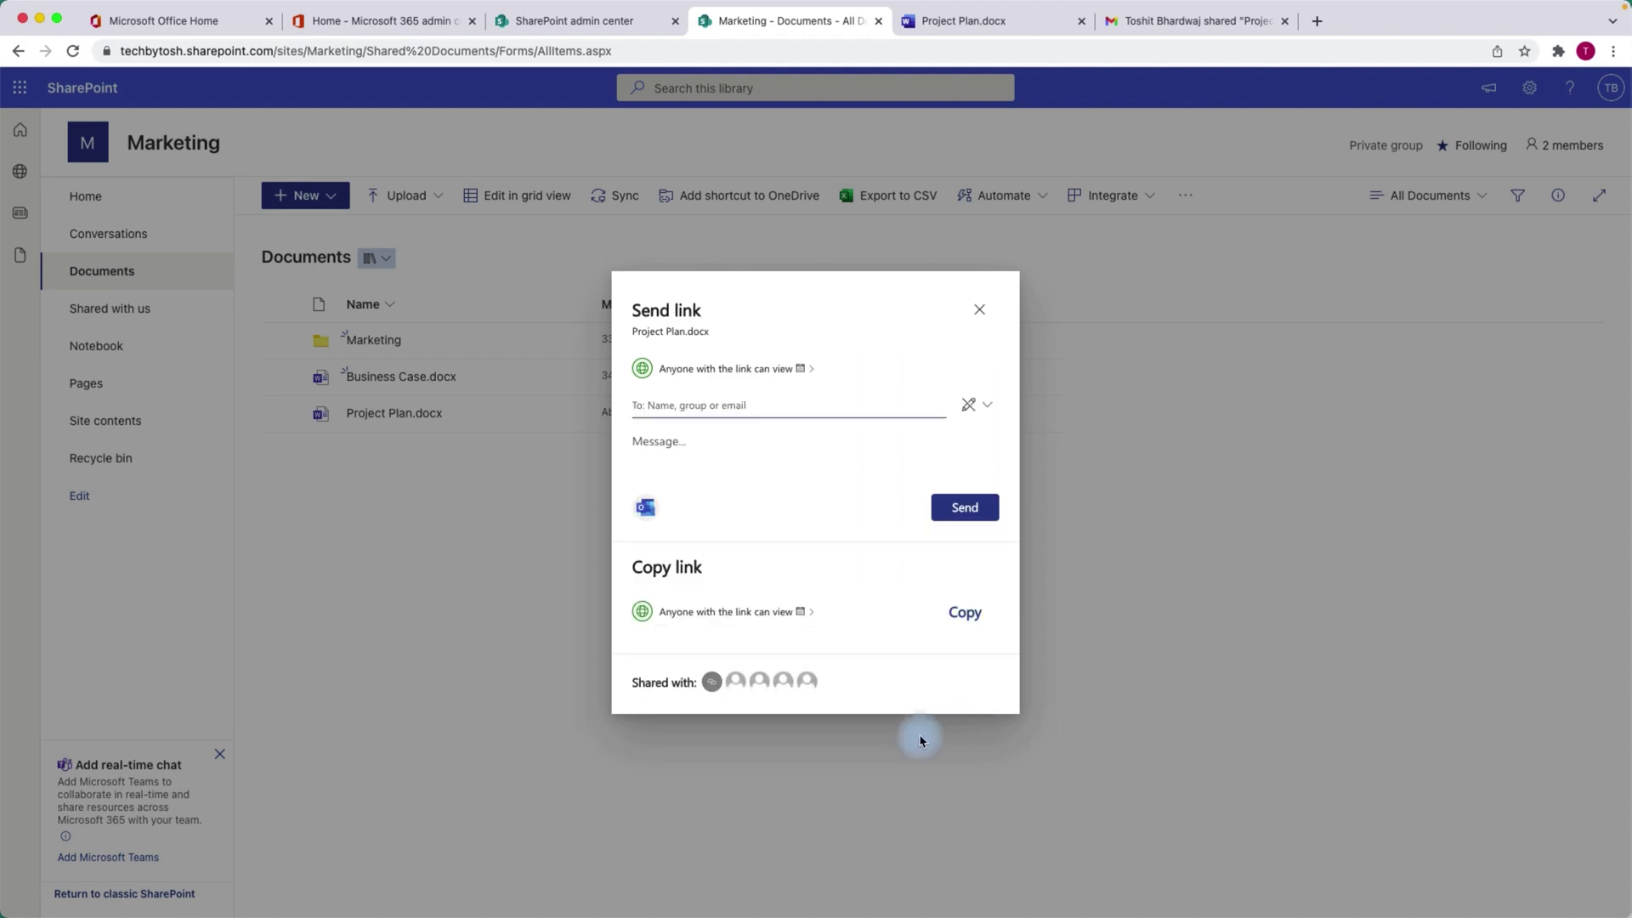
pyautogui.click(980, 312)
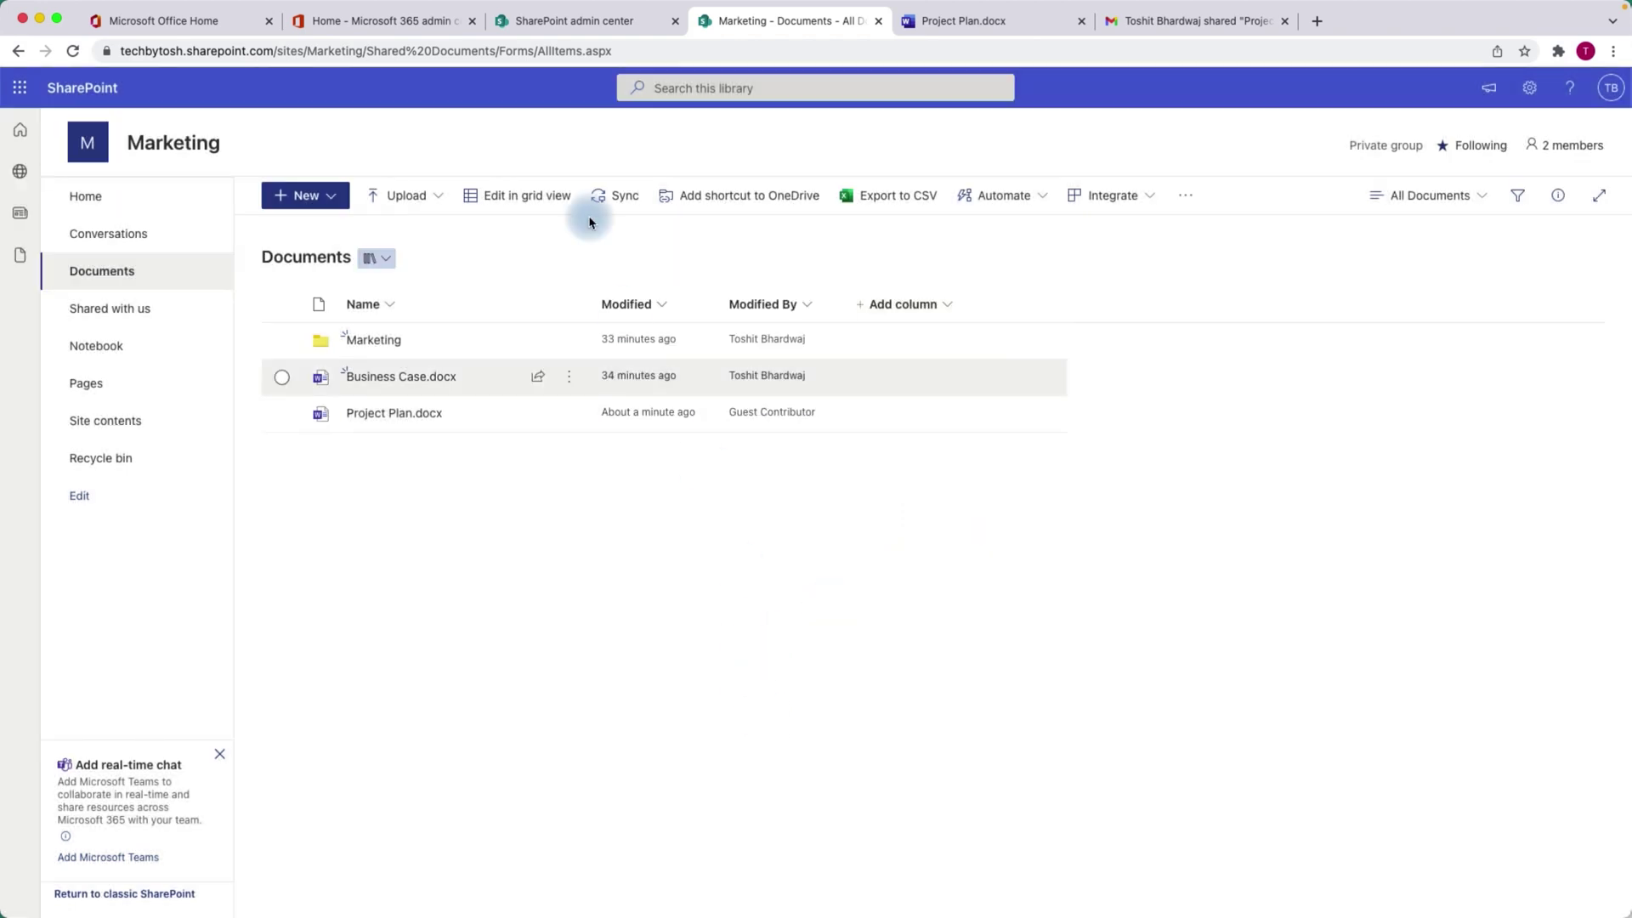
# In the admin sharing settings, limit Anyone links for files to View.
pyautogui.click(582, 23)
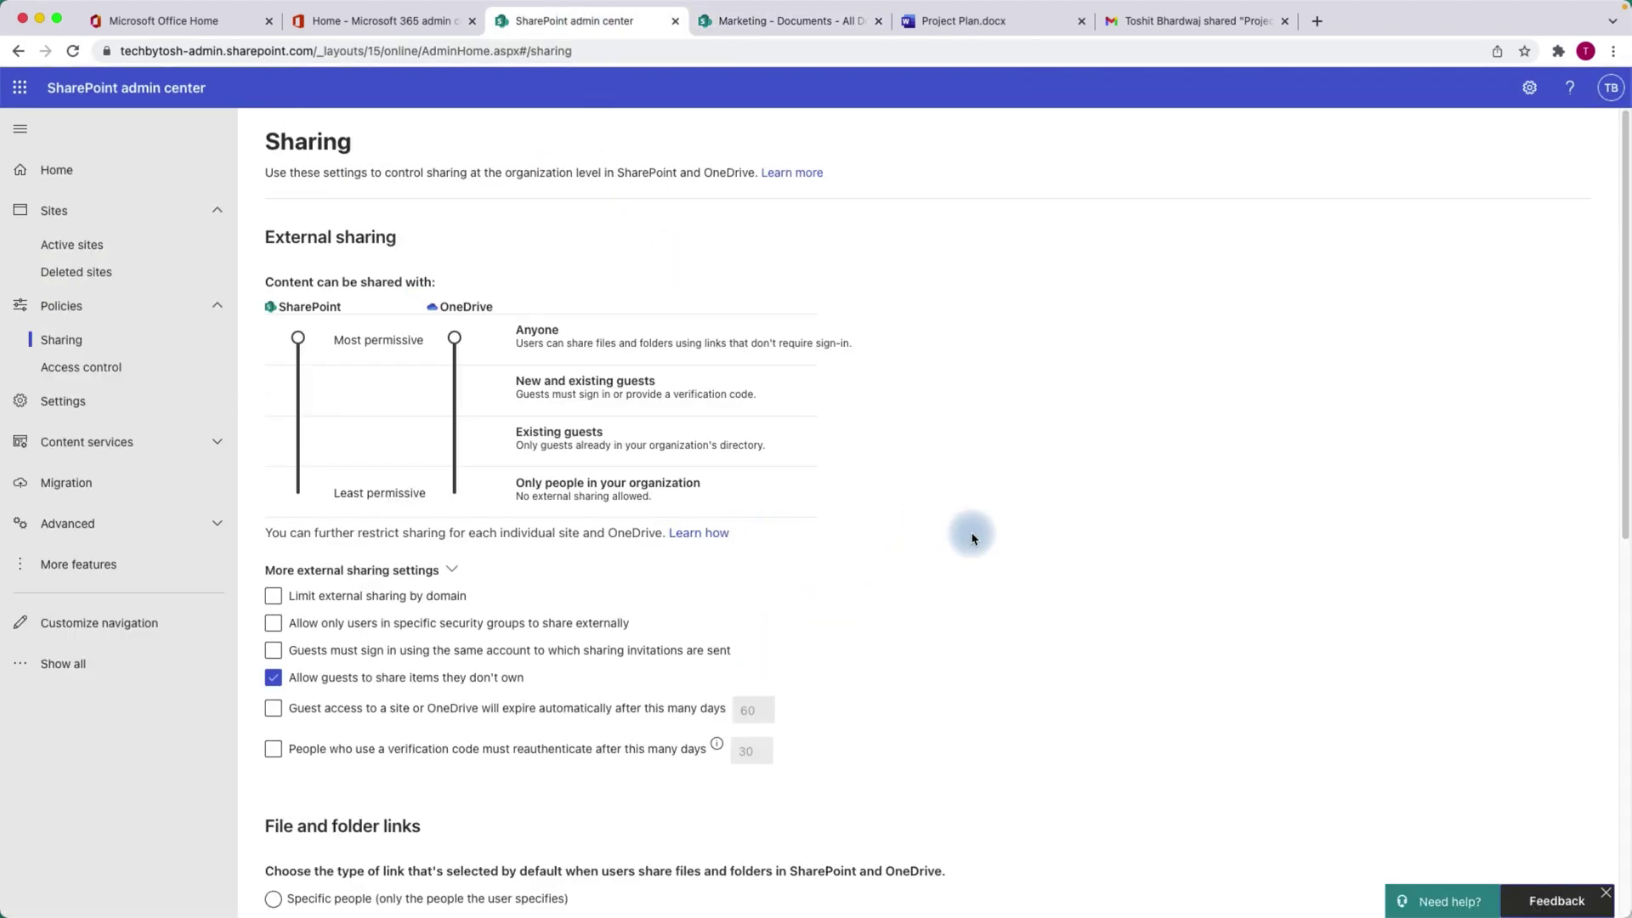
pyautogui.moveTo(1625, 261); pyautogui.dragTo(1579, 483)
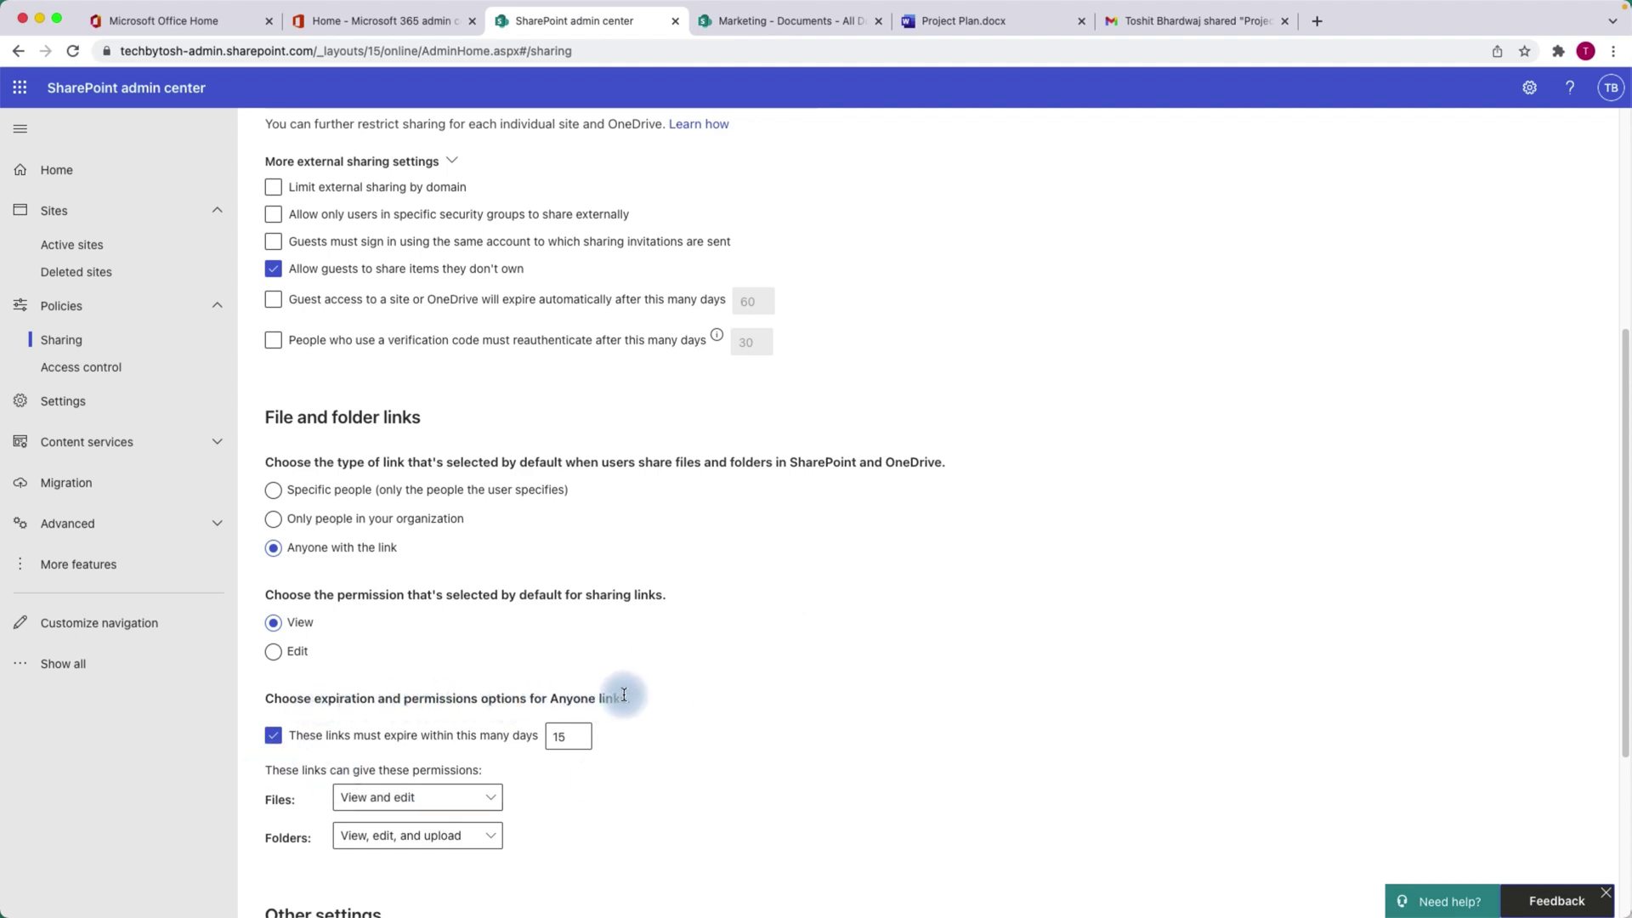
pyautogui.scroll(1, 775, 620)
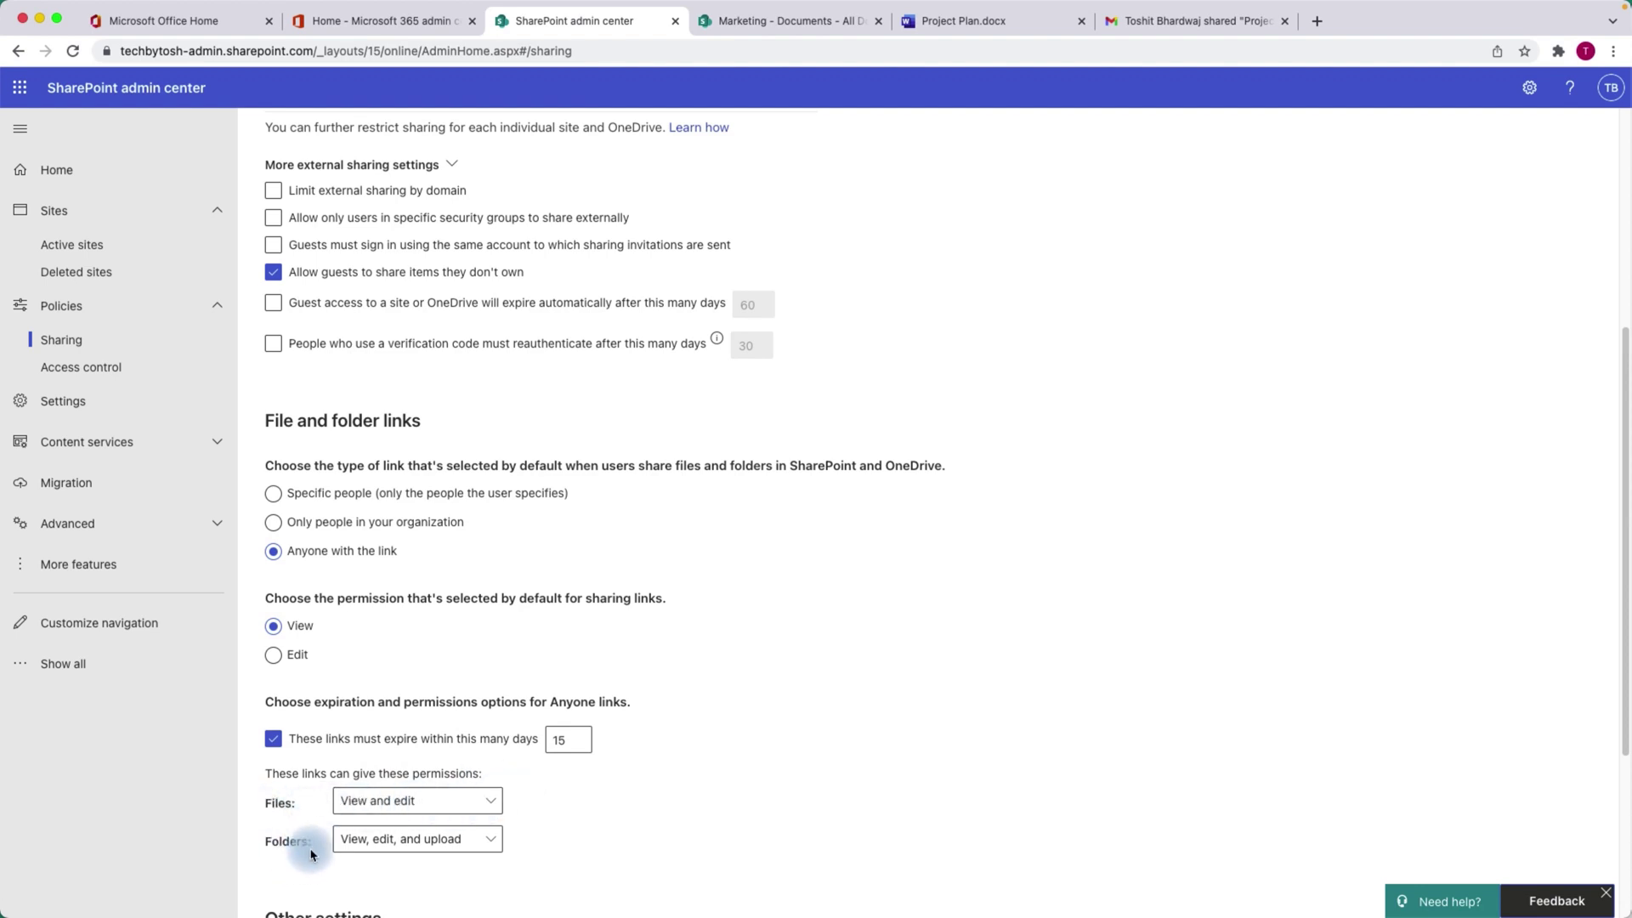
pyautogui.click(482, 806)
pyautogui.click(366, 860)
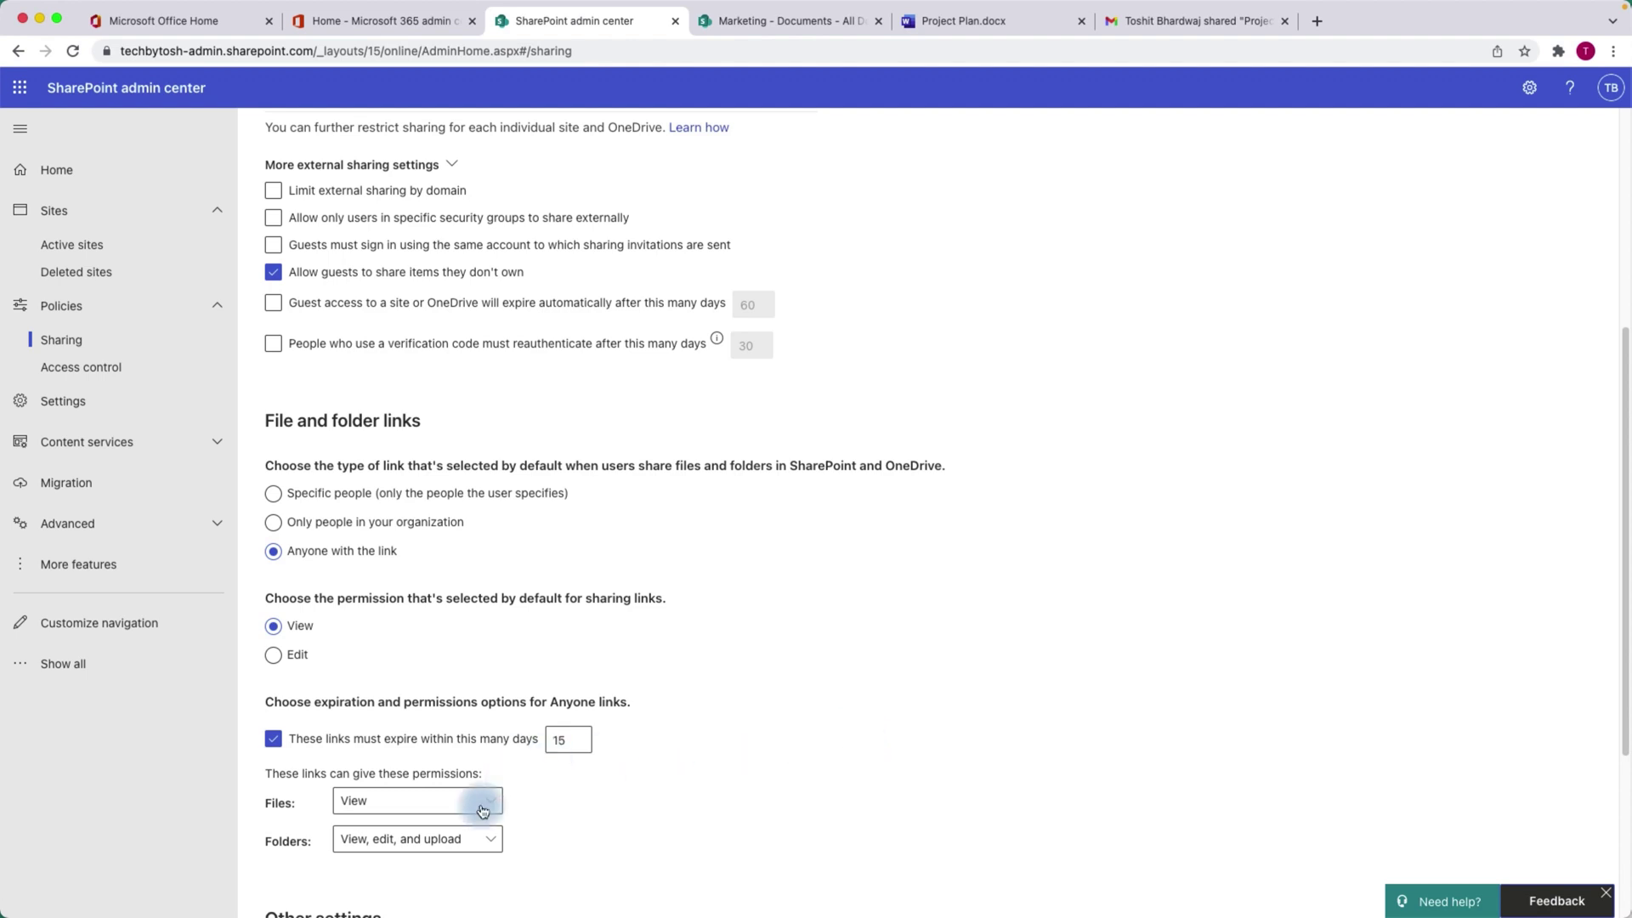
# Switch the default link permission to Edit and save the sharing settings.
pyautogui.press('Down')
pyautogui.scroll(-3, 1625, 460)
pyautogui.click(306, 869)
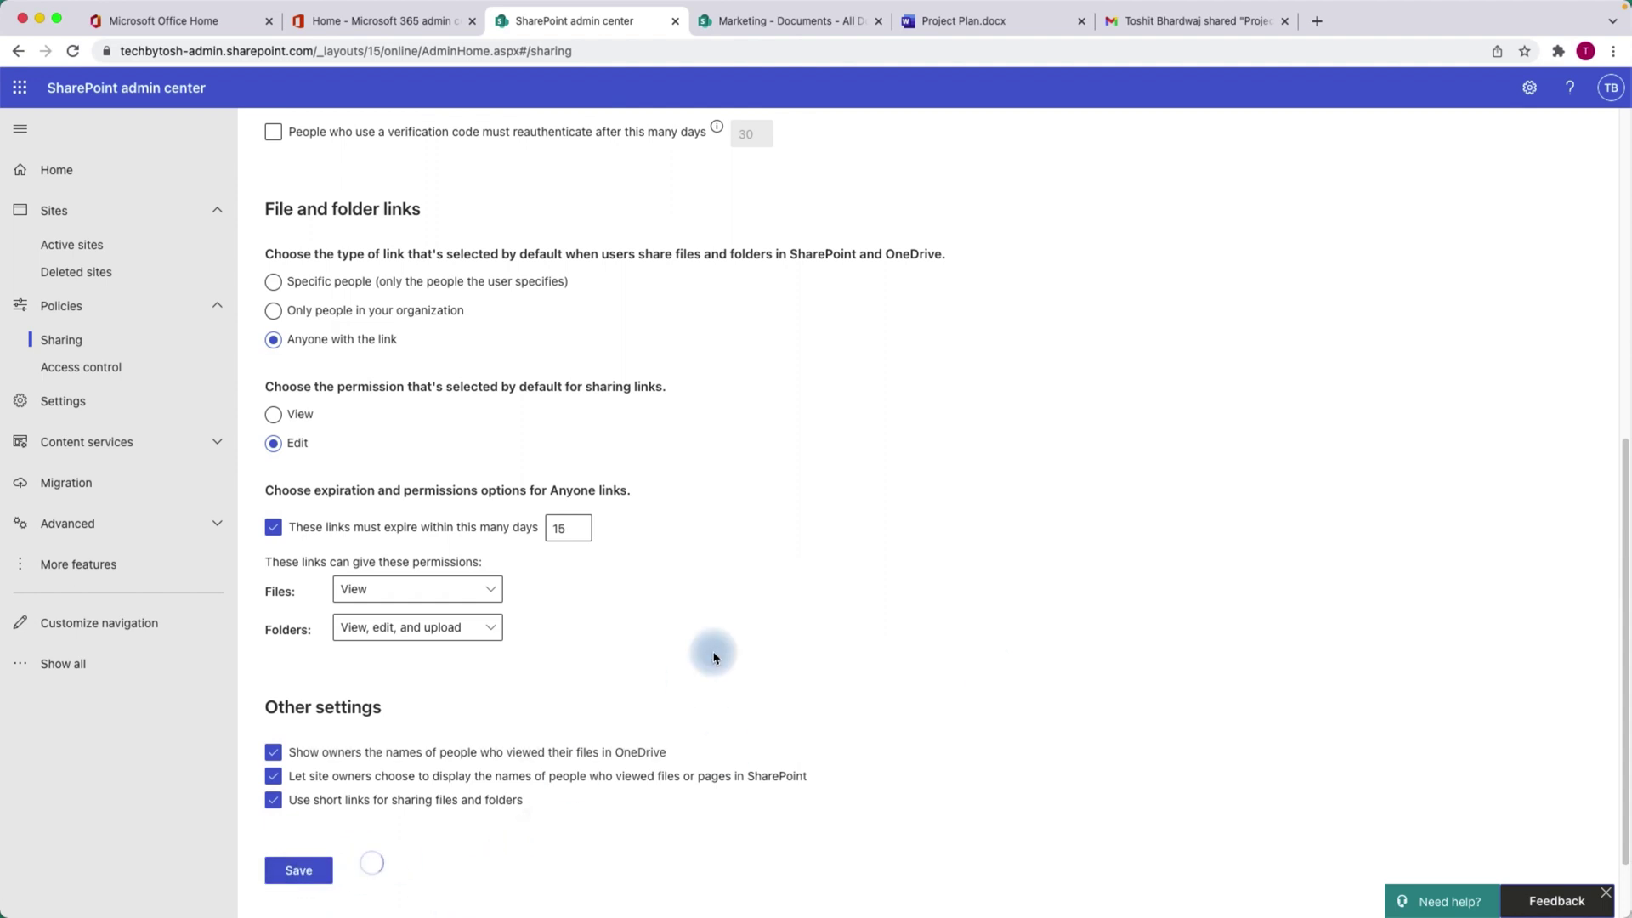
pyautogui.scroll(-2, 721, 670)
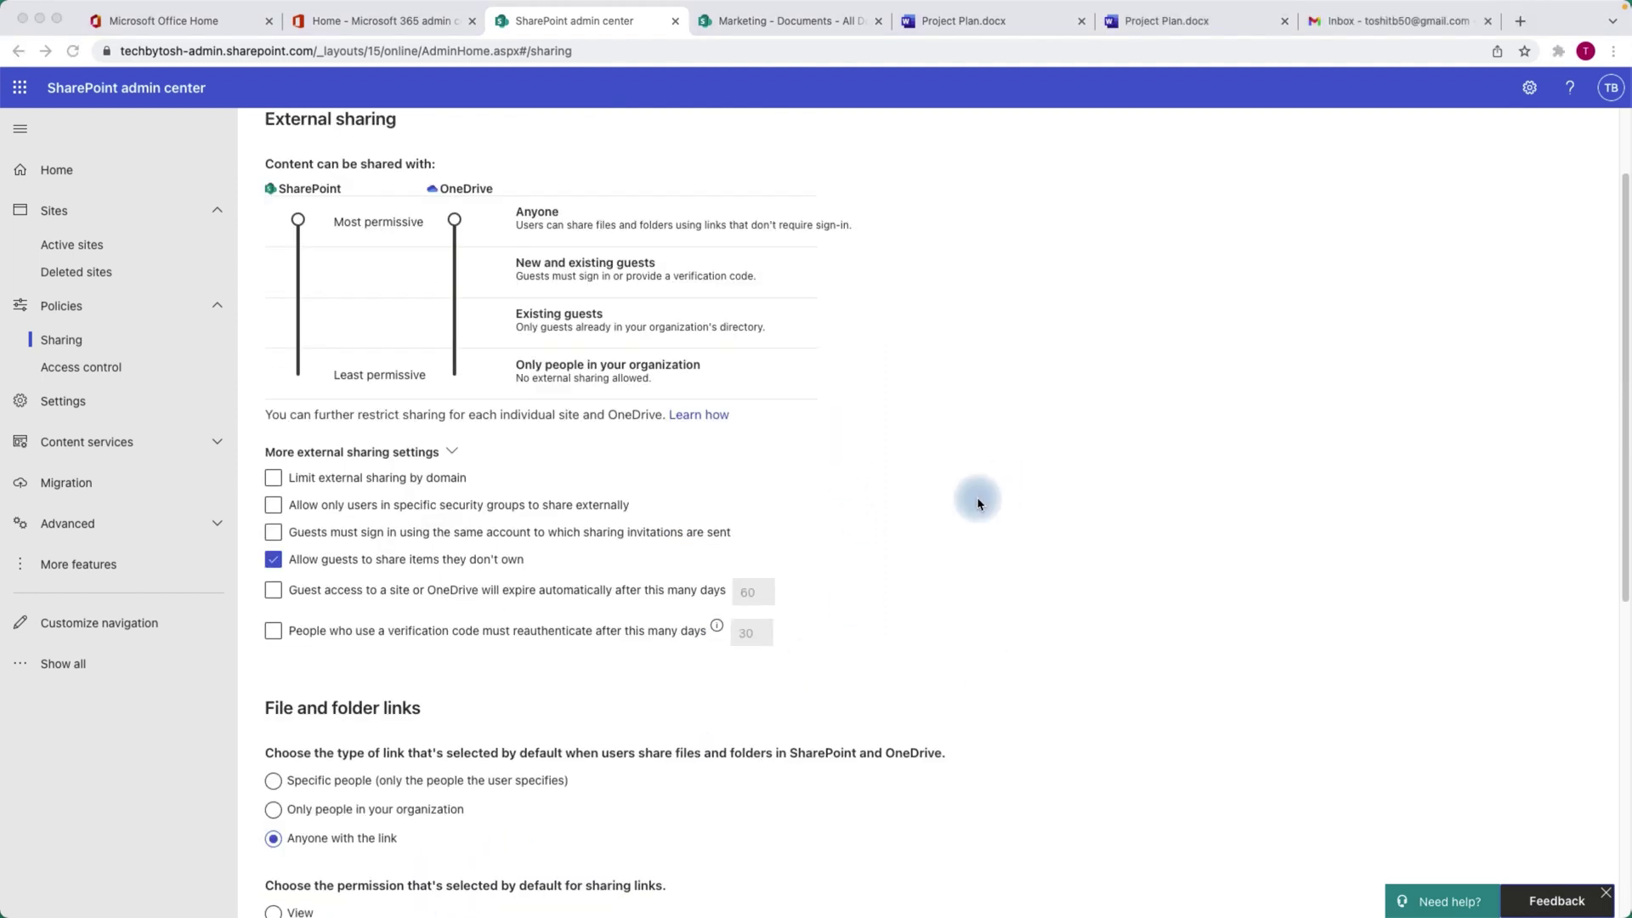
# Review Business Case.docx's Anyone link settings: Apr 15 2022 expiry, specific-people option, then Anyone reselected.
pyautogui.click(791, 20)
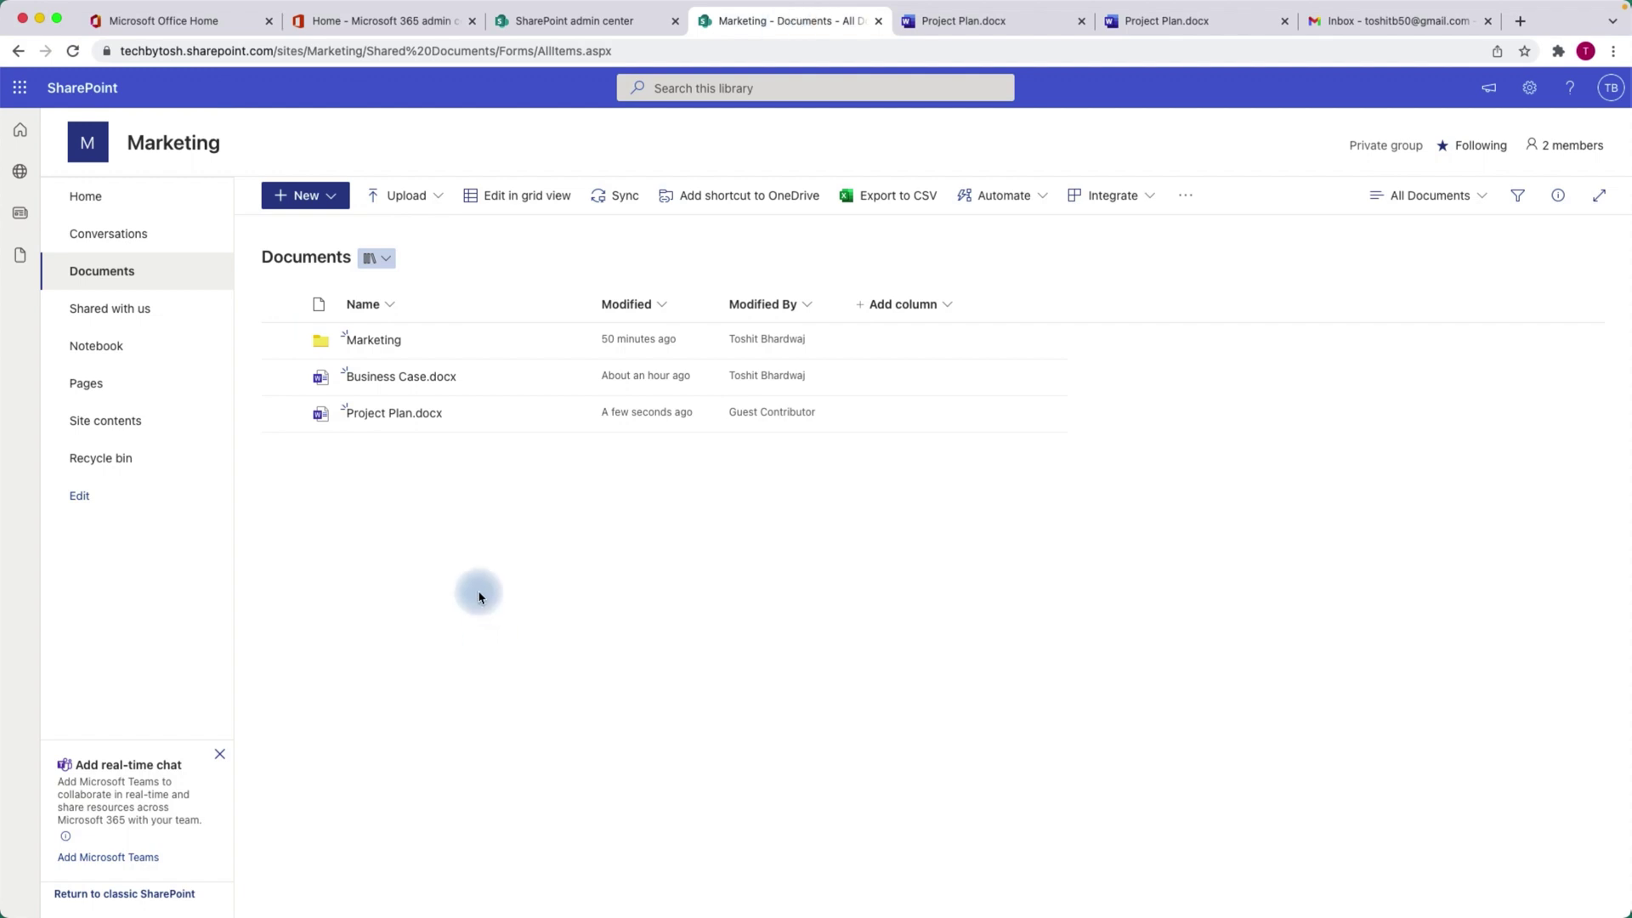
pyautogui.moveTo(430, 384)
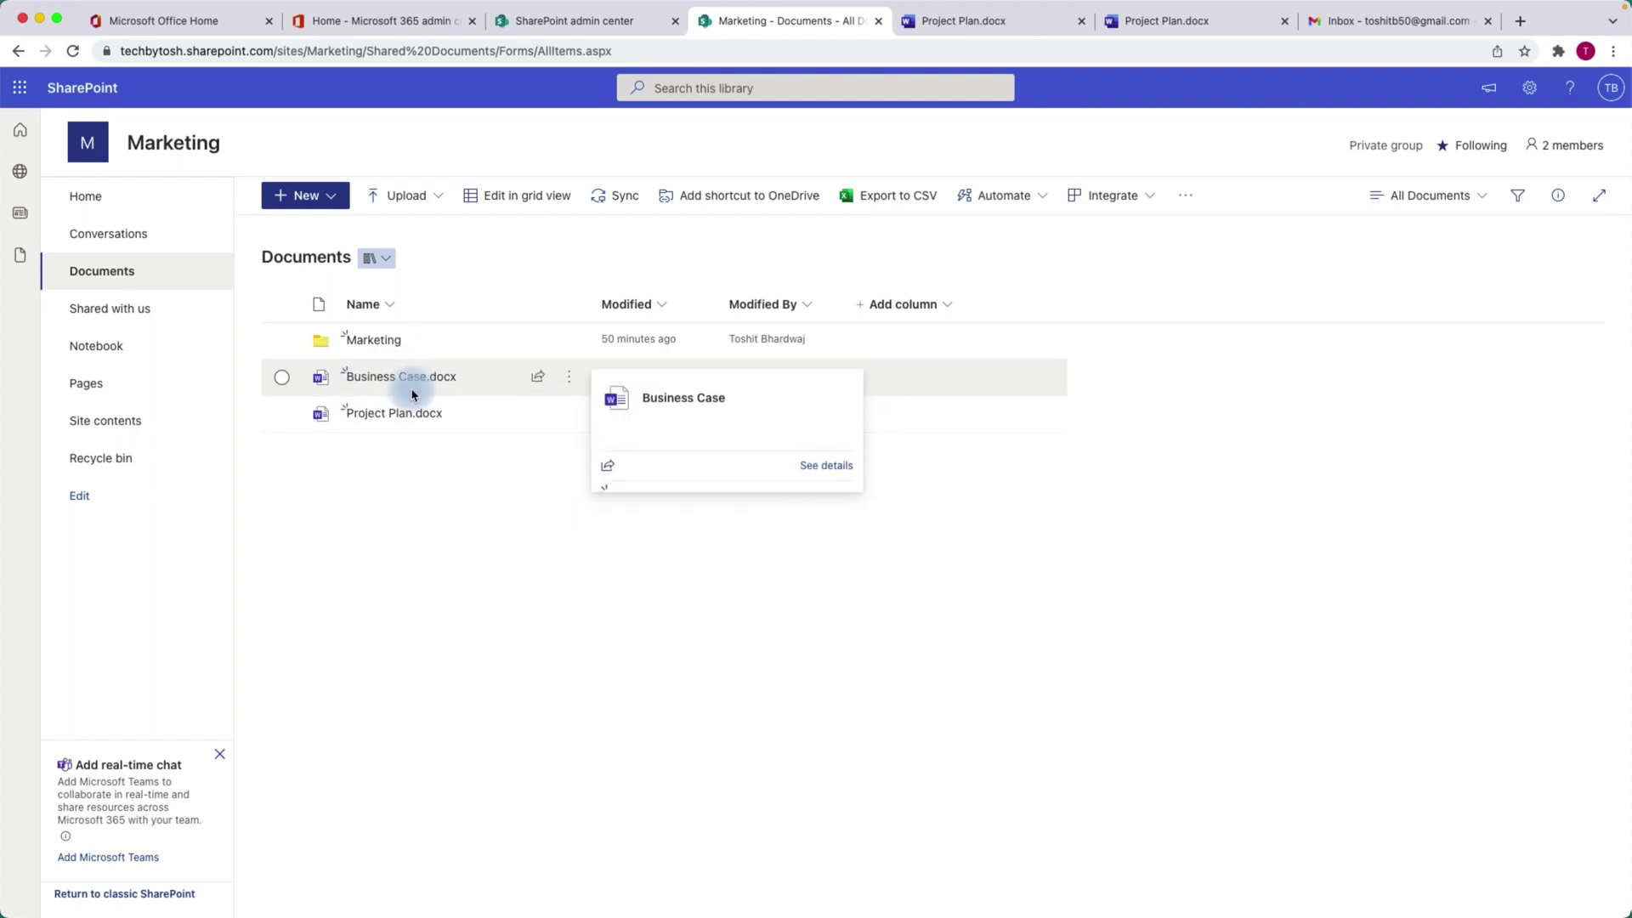
pyautogui.click(541, 382)
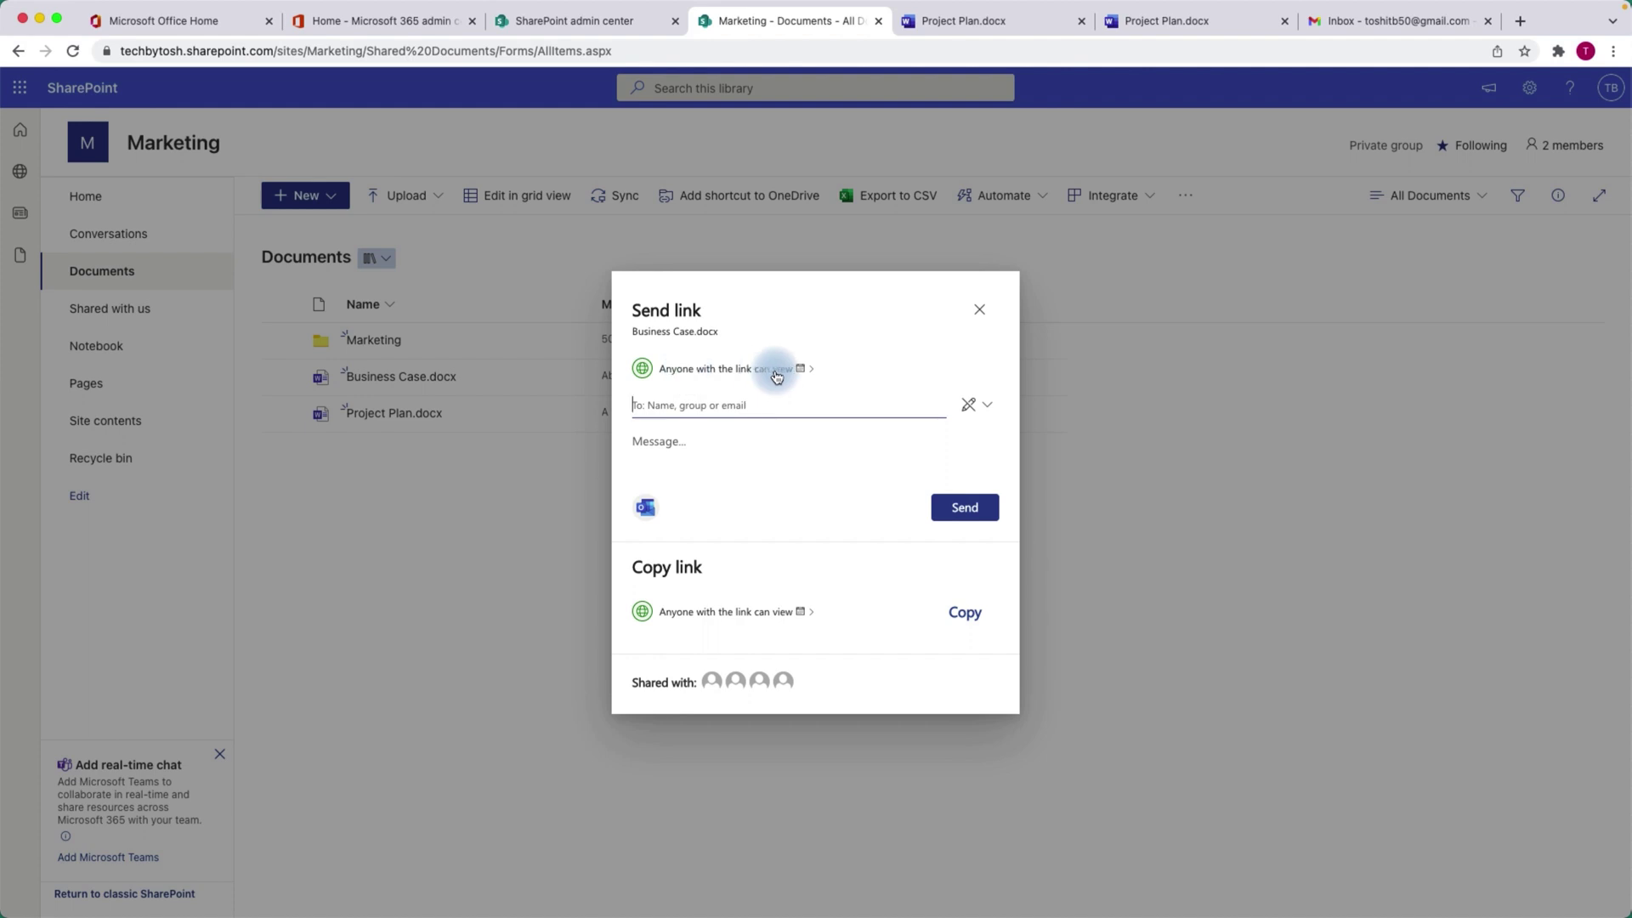
pyautogui.click(733, 376)
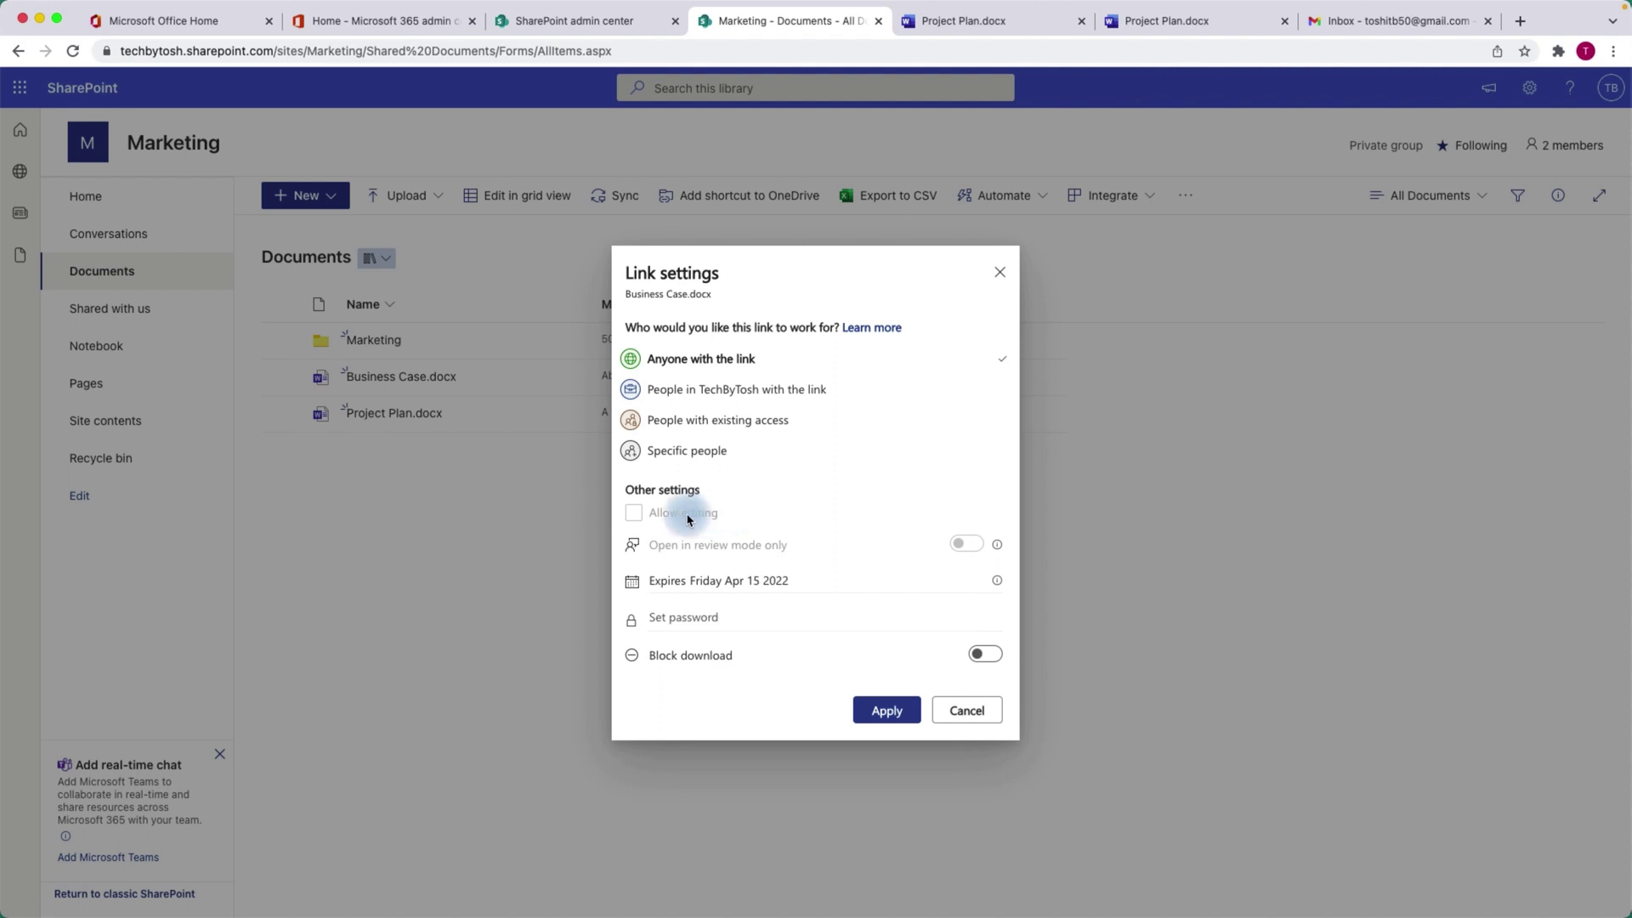
pyautogui.click(757, 584)
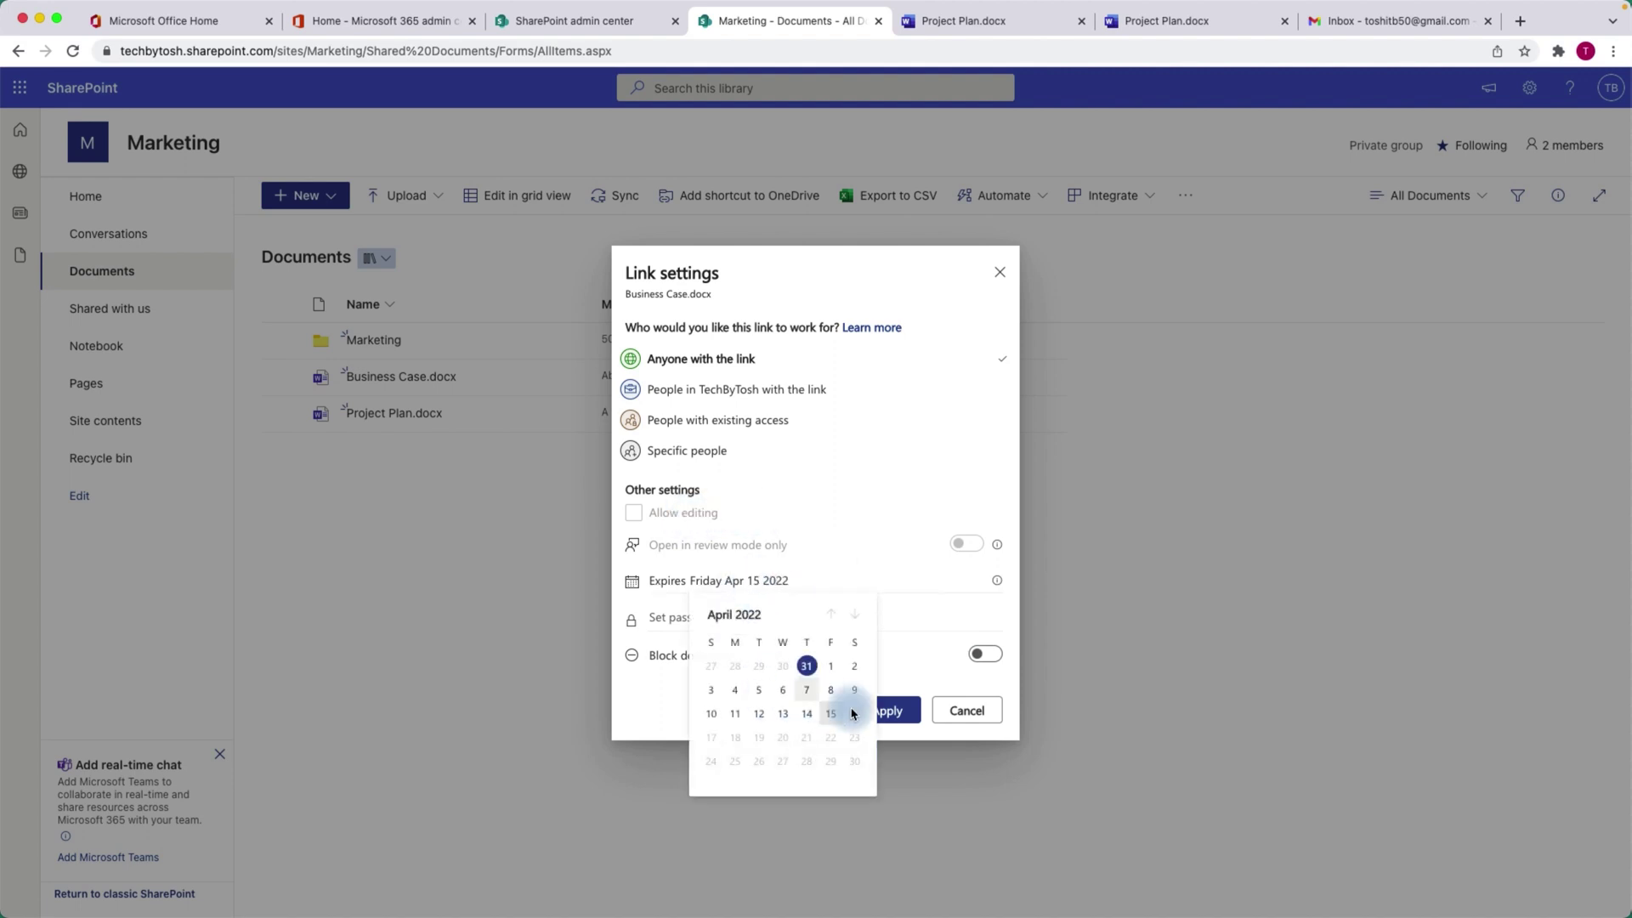
pyautogui.click(864, 458)
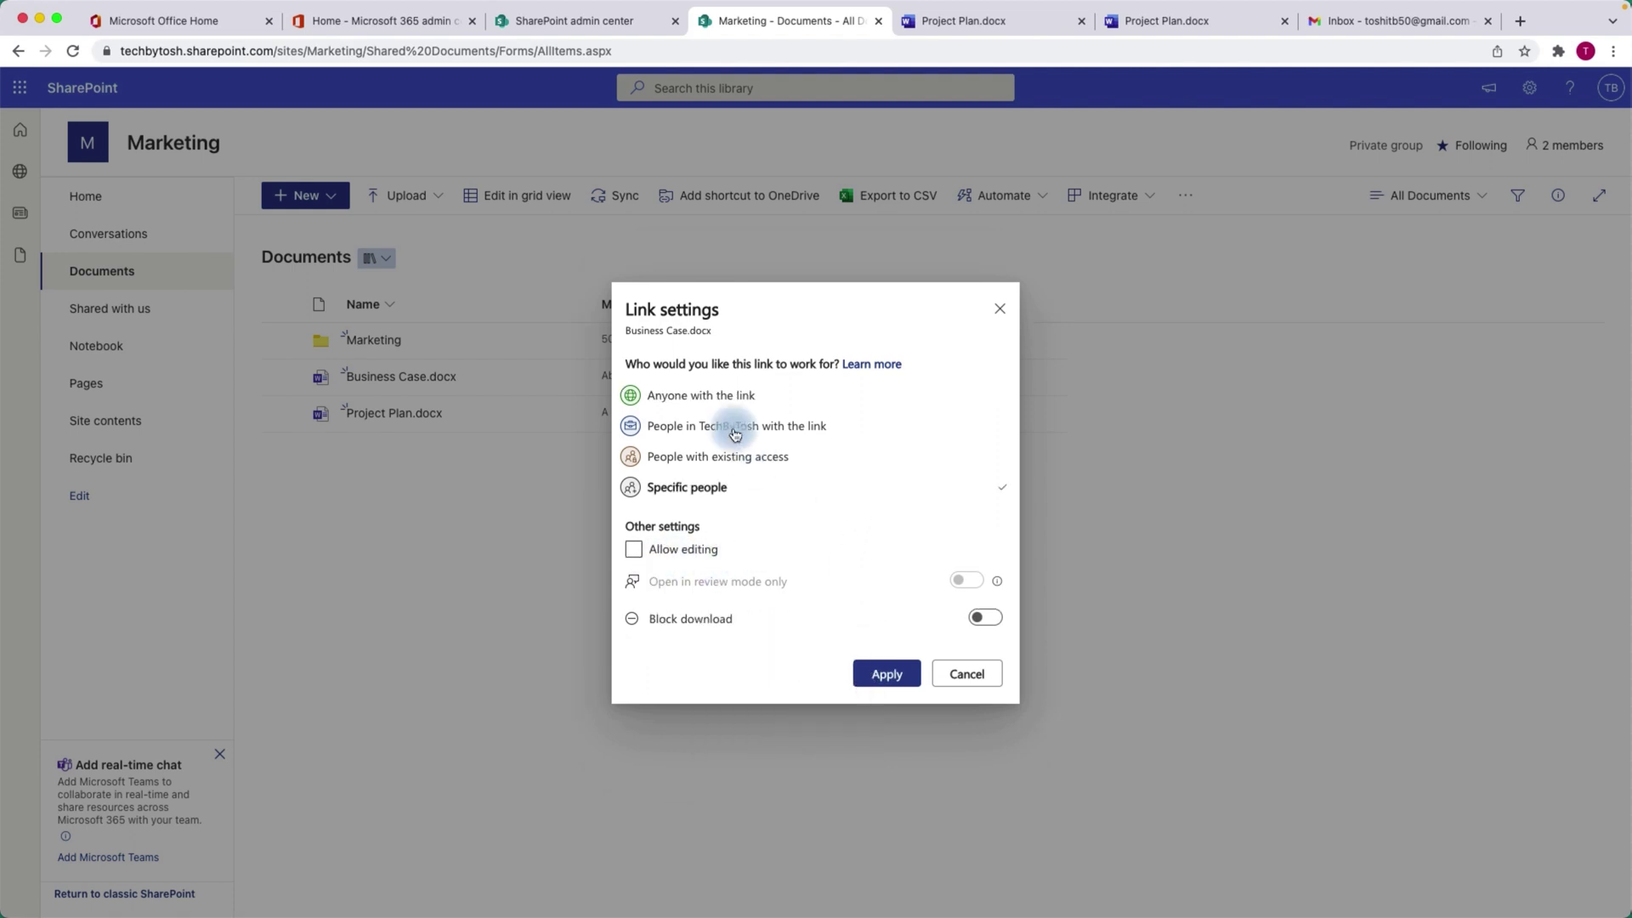
pyautogui.click(719, 400)
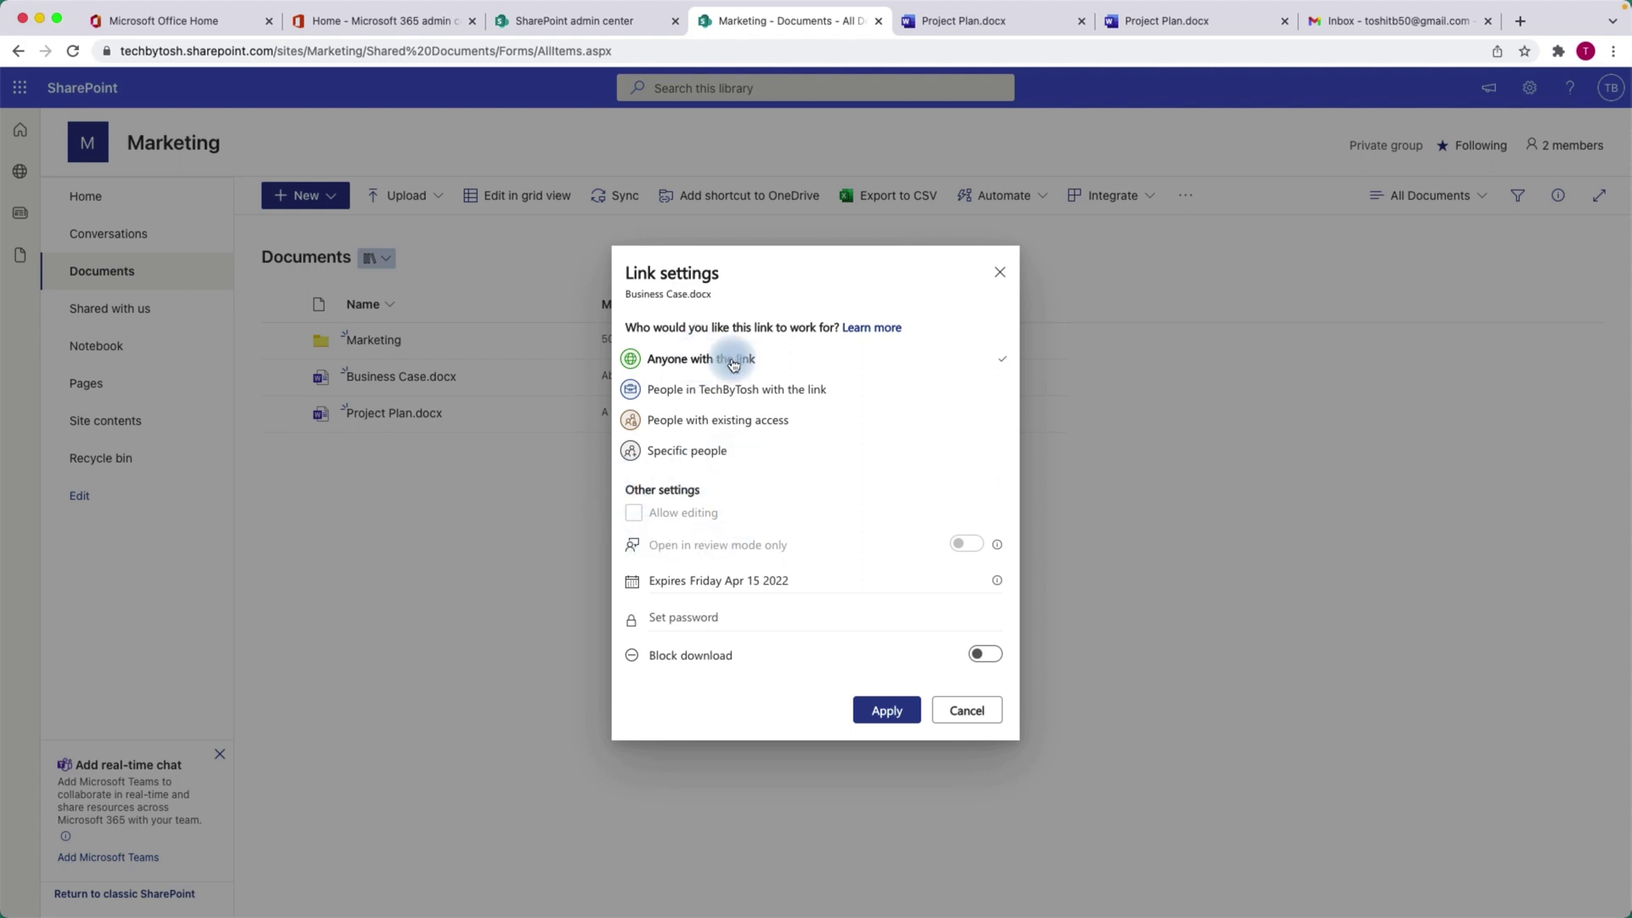
# Send Business Case.docx's view-only Anyone link to the external Gmail recipient with 'This is a new document'.
pyautogui.click(888, 717)
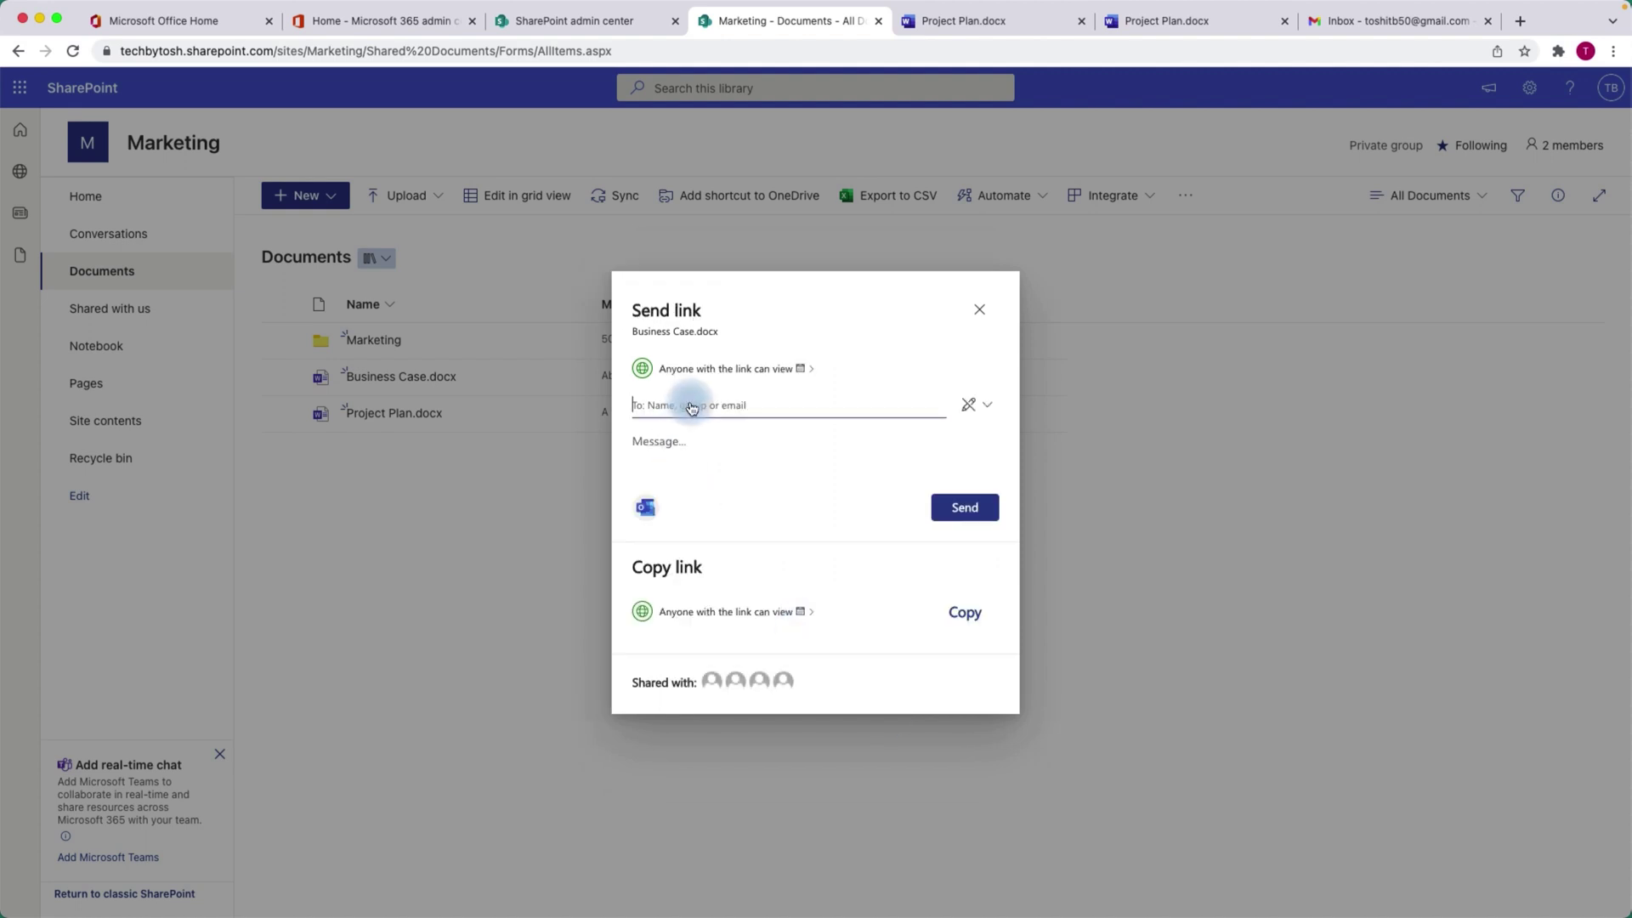
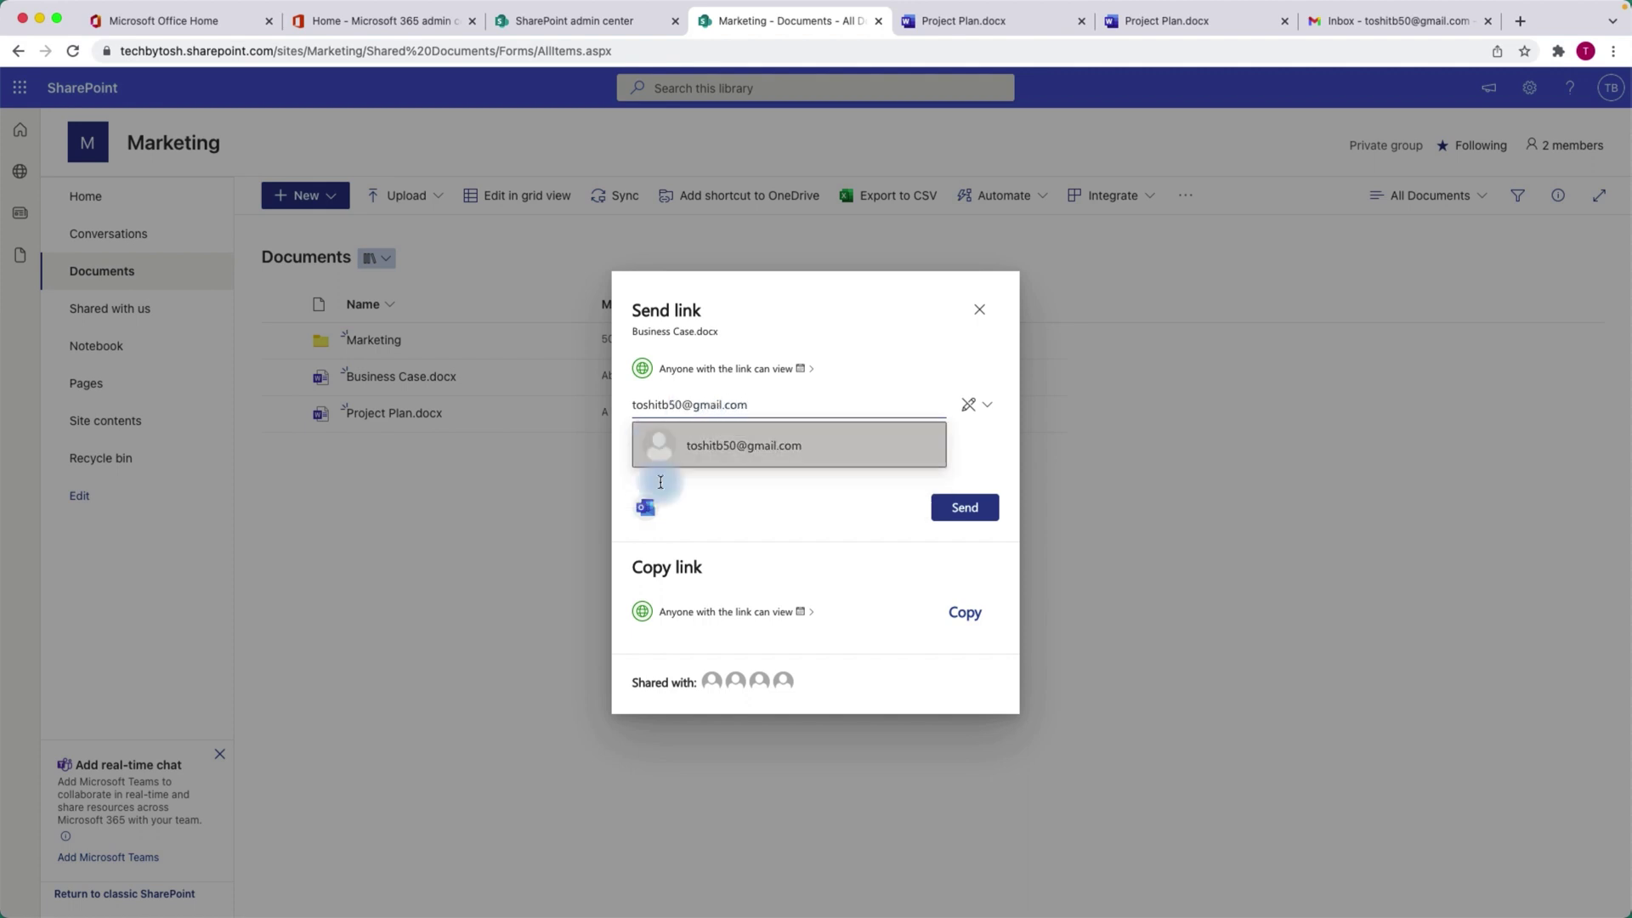
pyautogui.click(747, 445)
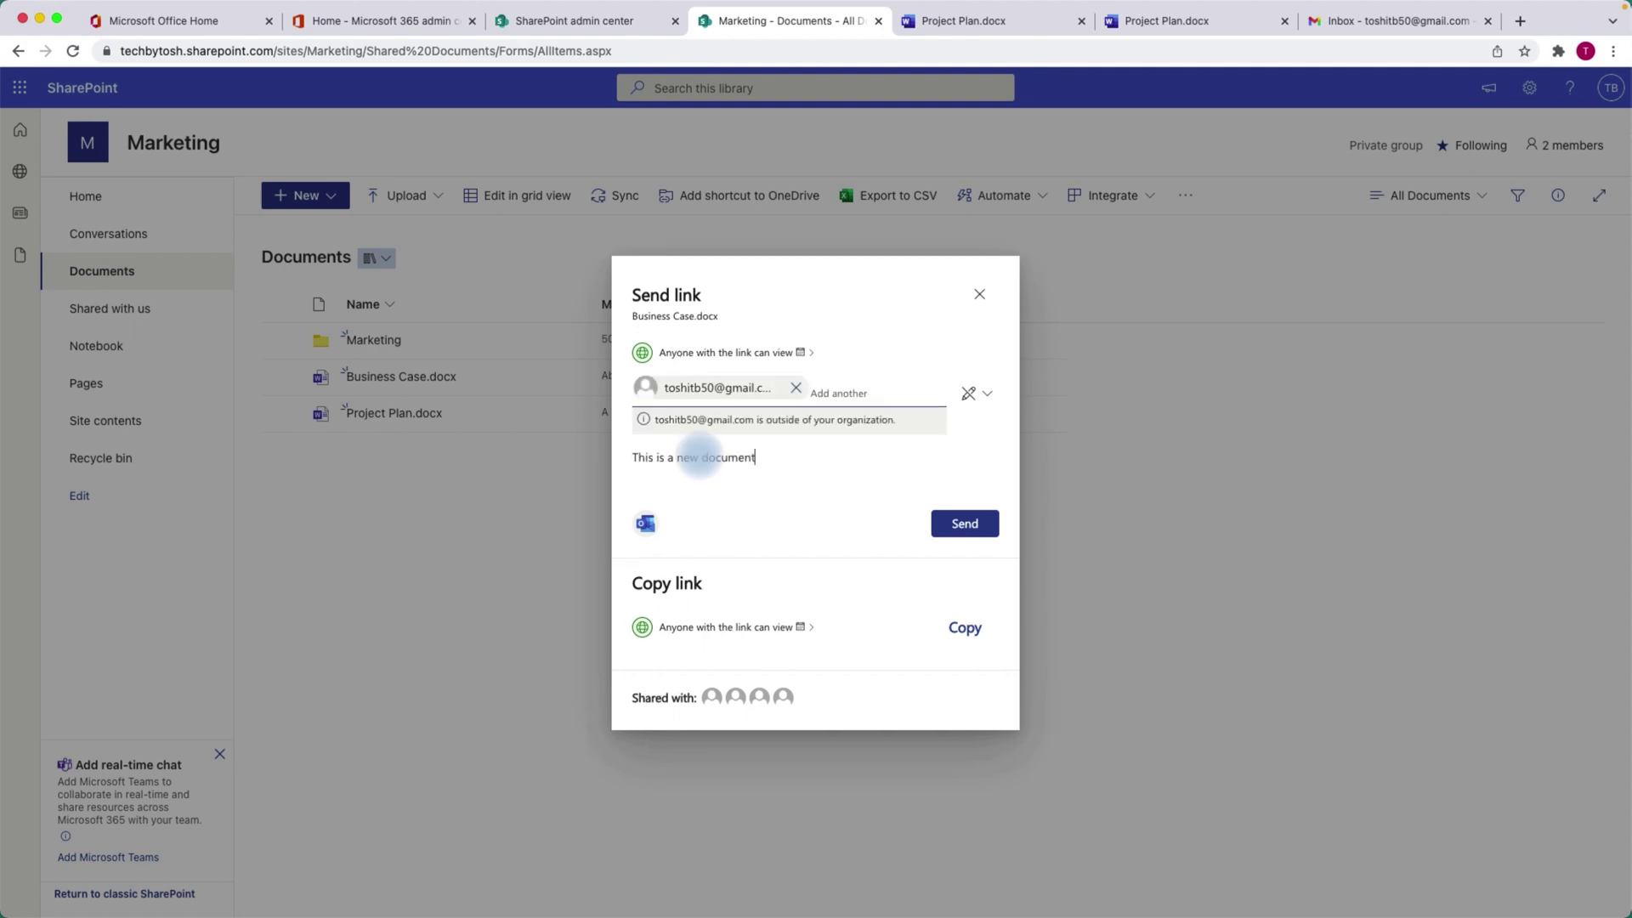
pyautogui.click(959, 531)
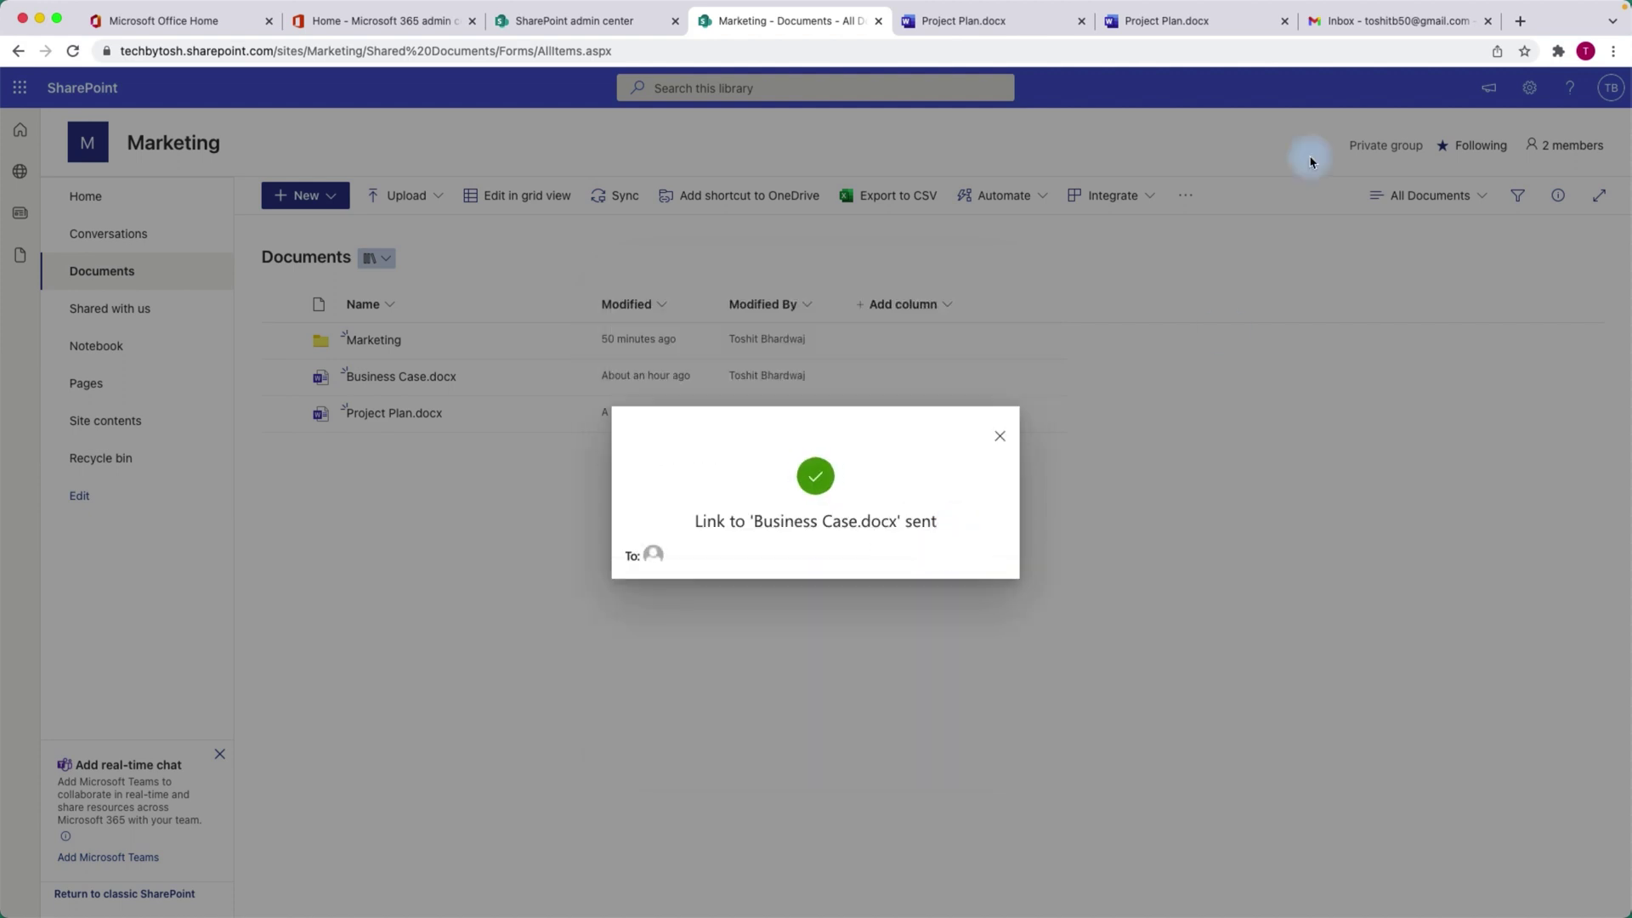
# Refresh the Gmail inbox and open the new 'shared Business Case with you' email.
pyautogui.click(1384, 25)
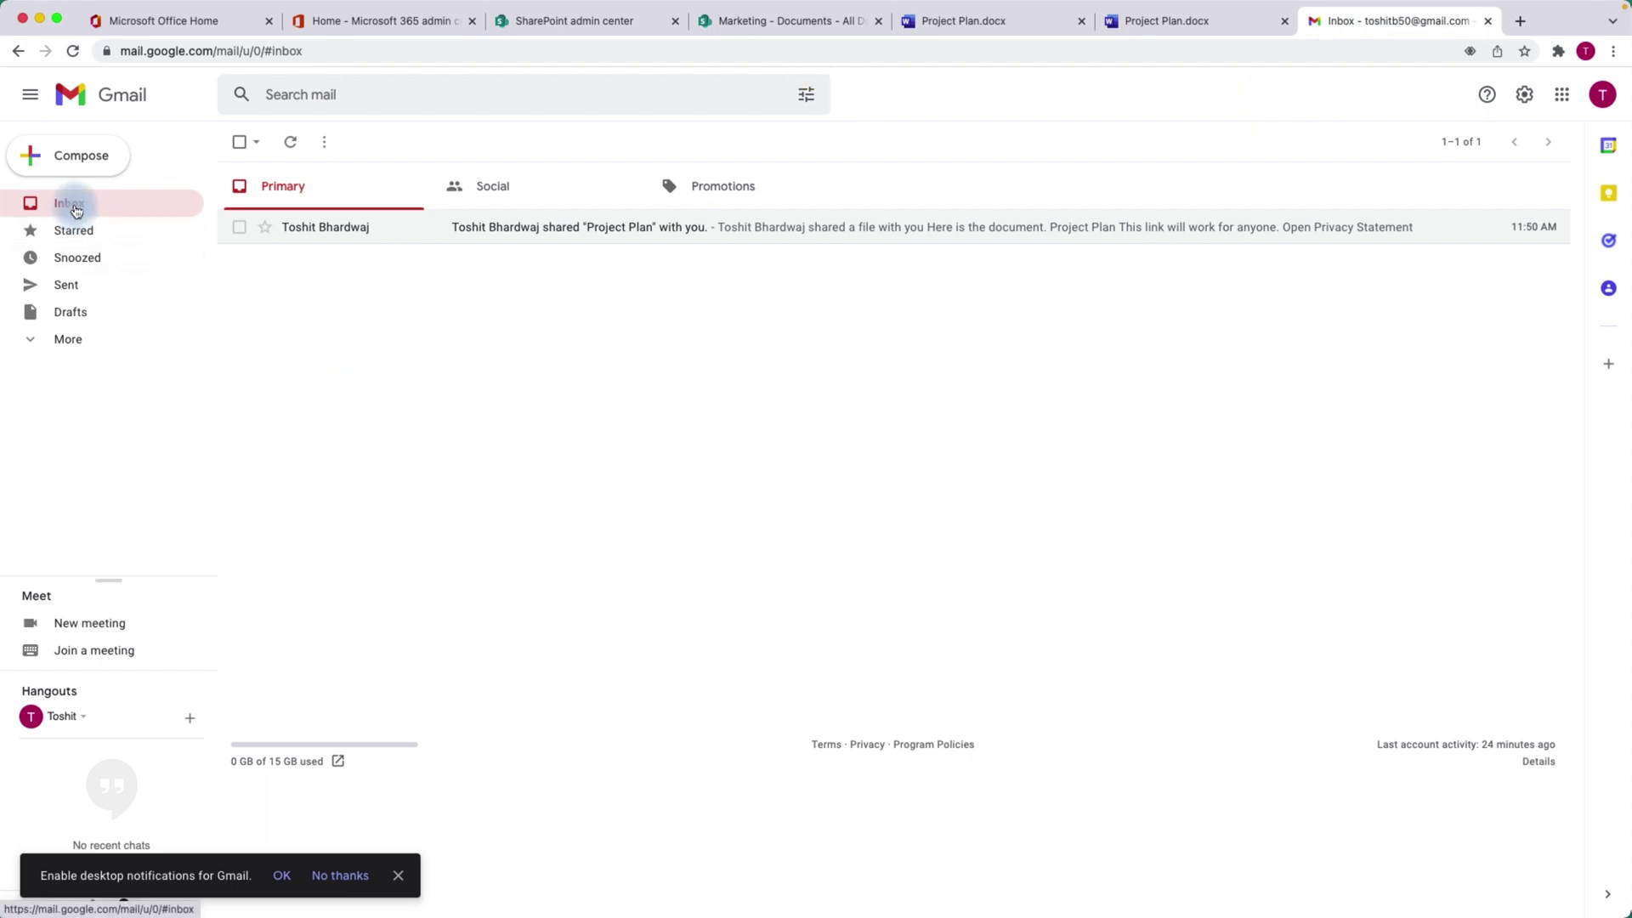
pyautogui.click(34, 339)
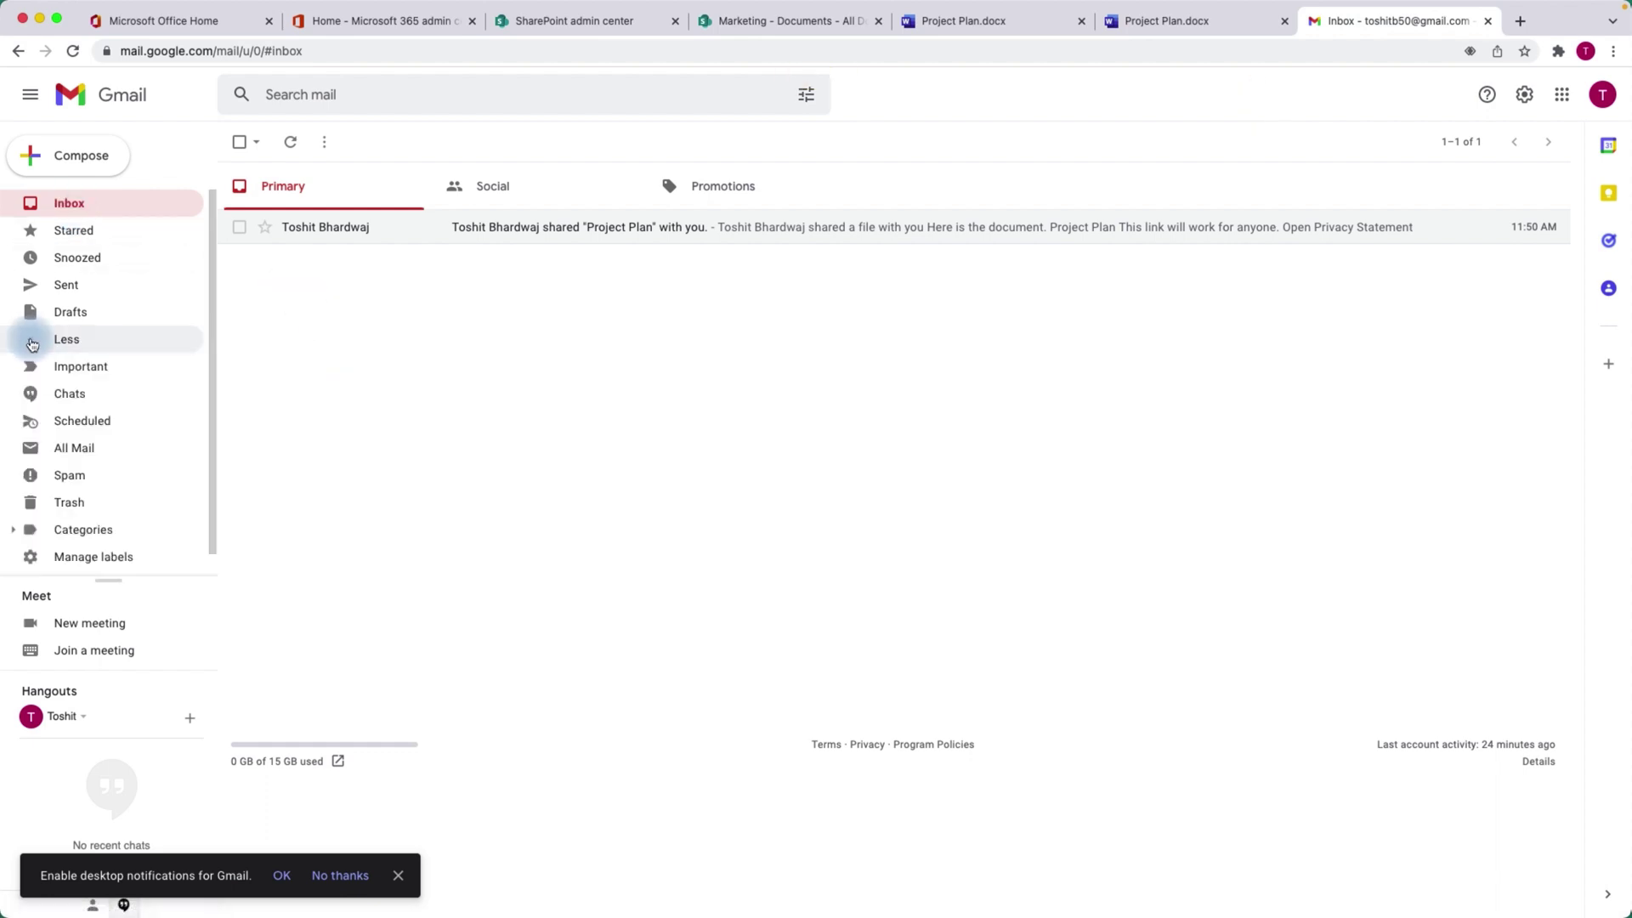
pyautogui.click(70, 206)
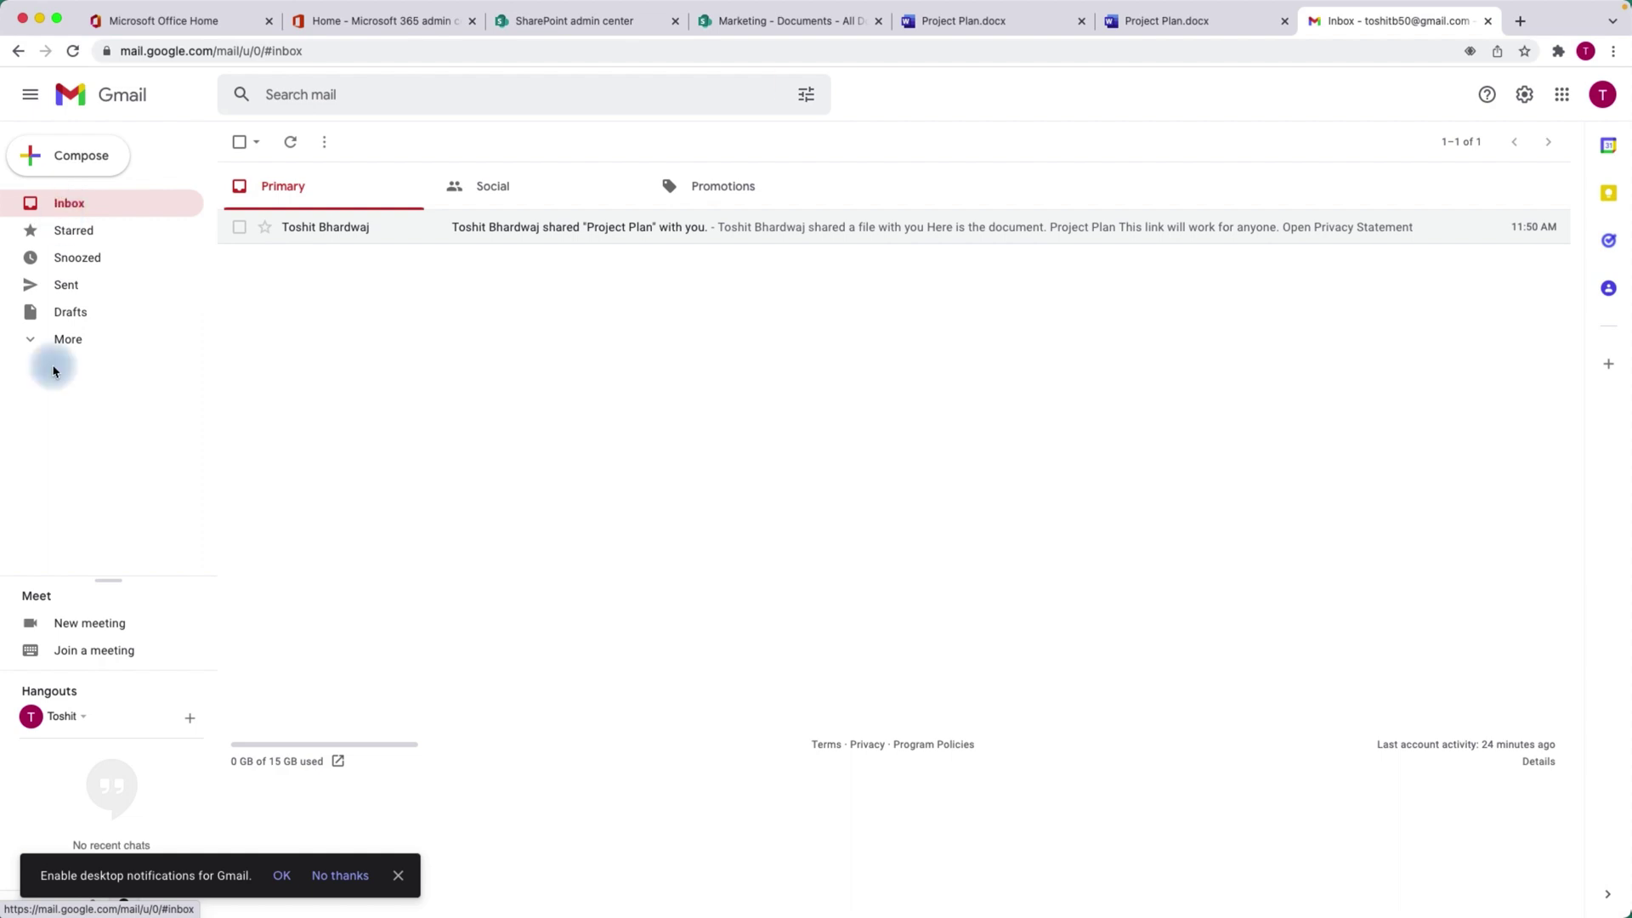
pyautogui.click(31, 340)
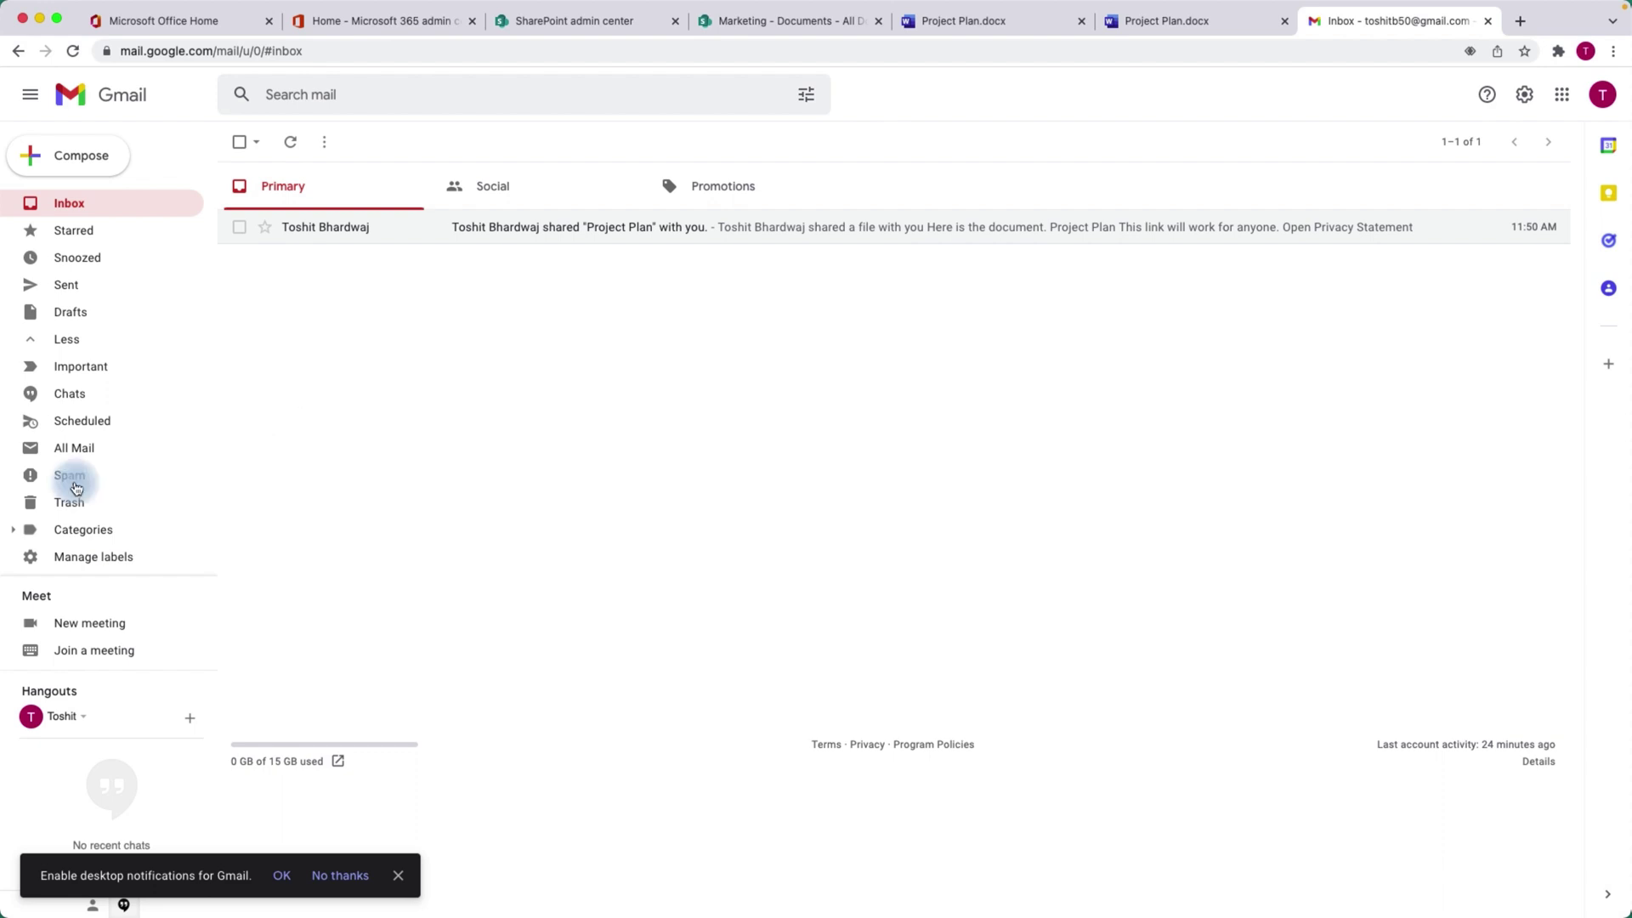
pyautogui.click(67, 209)
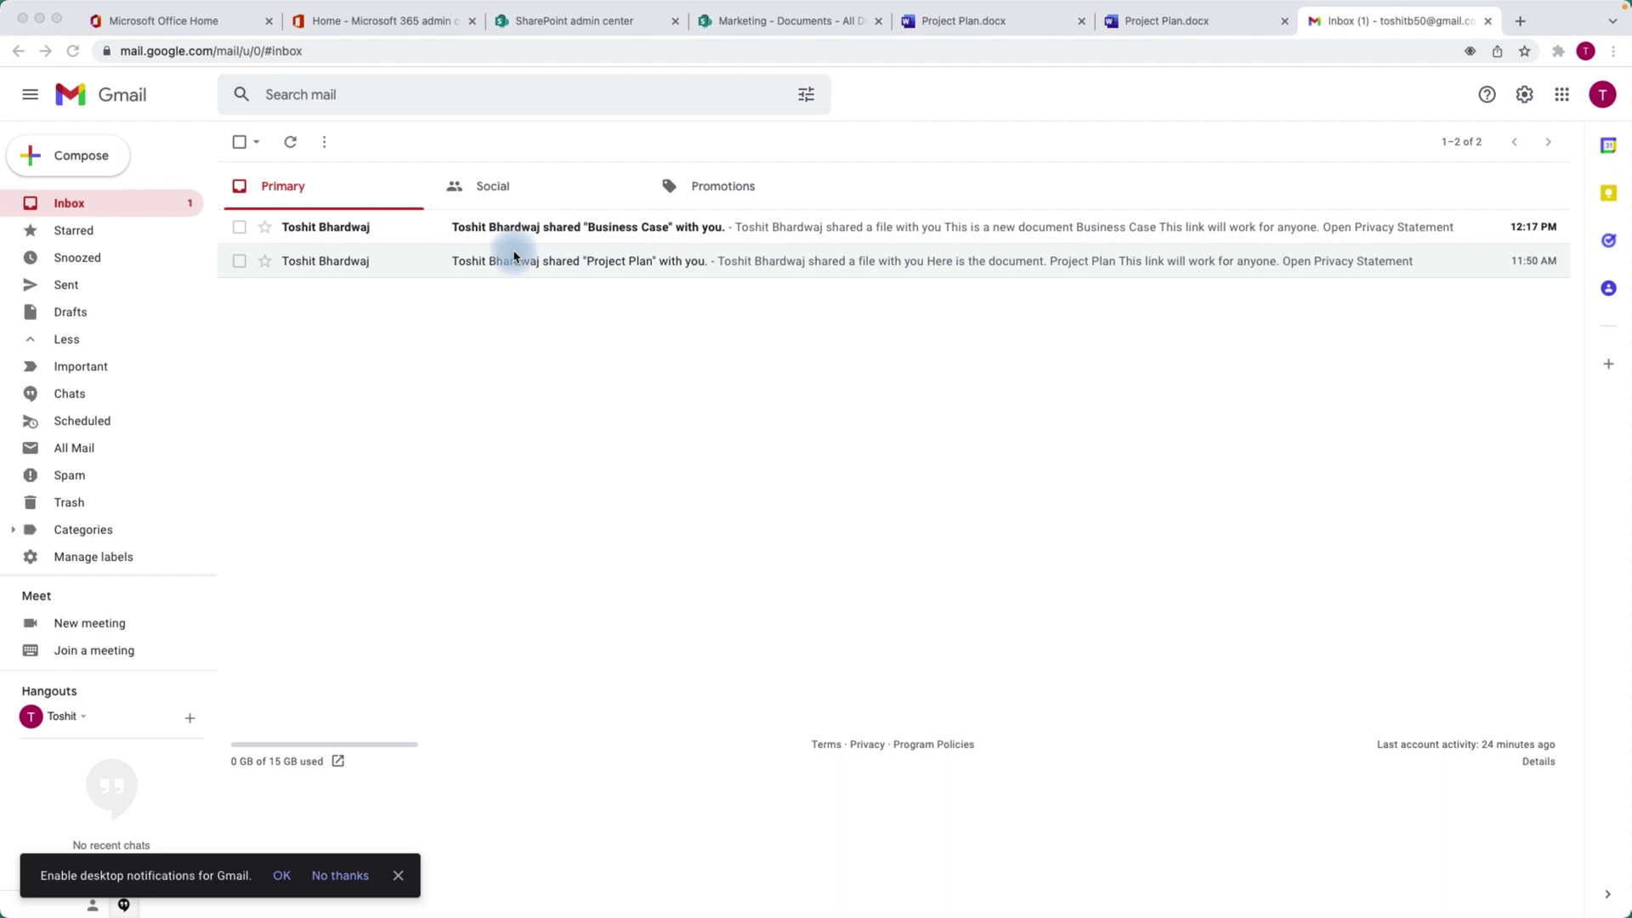
pyautogui.click(605, 233)
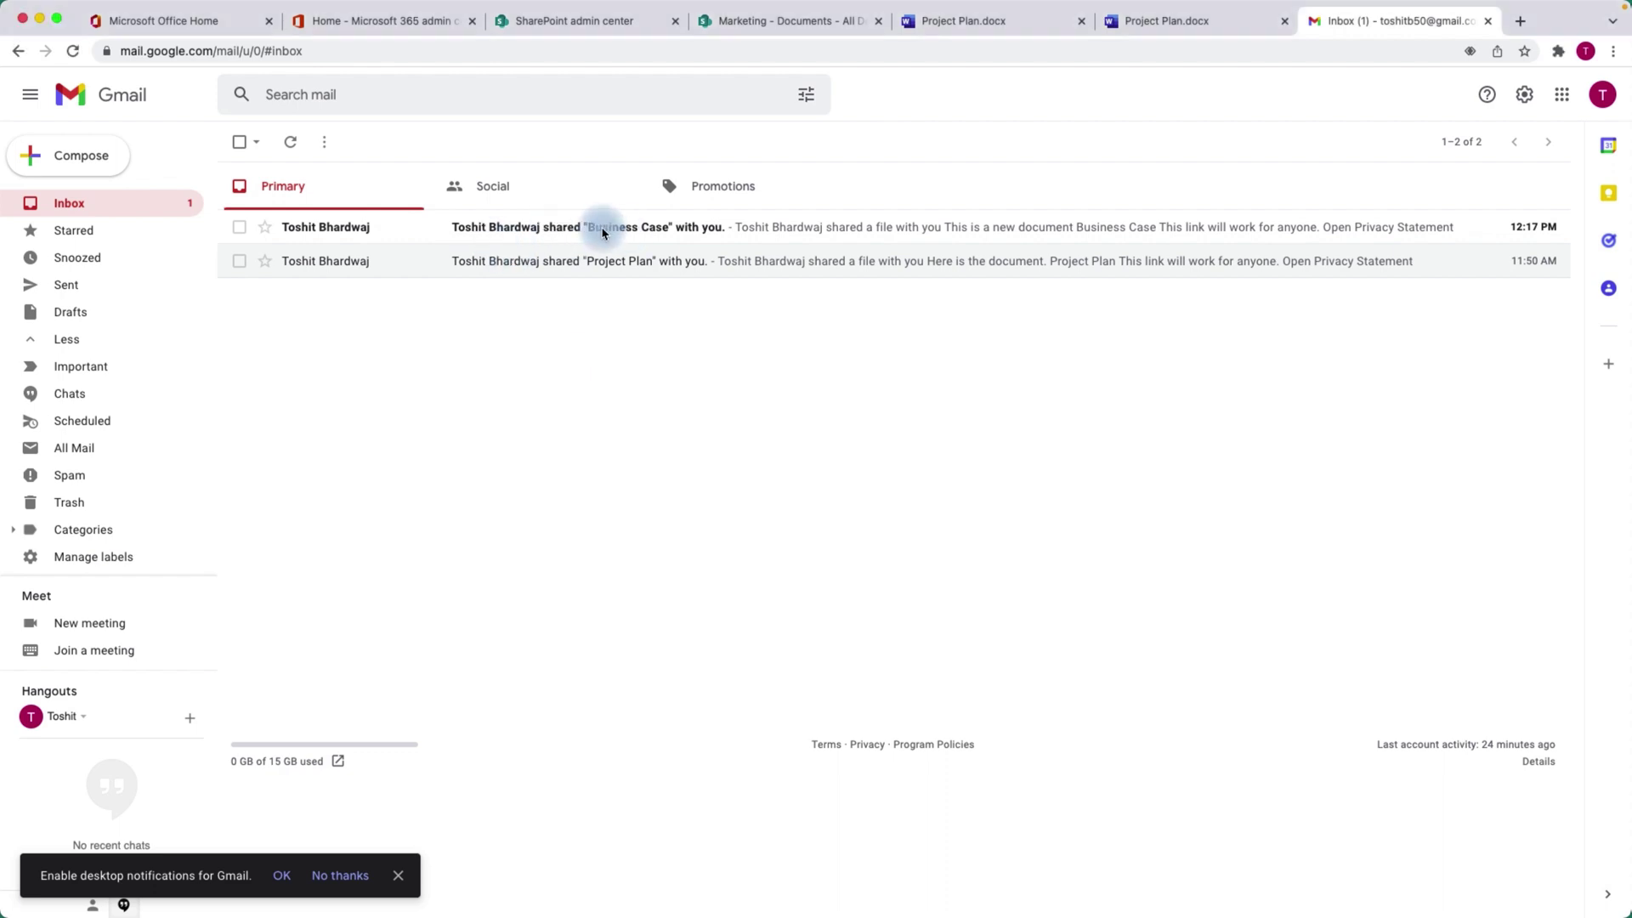
pyautogui.click(553, 233)
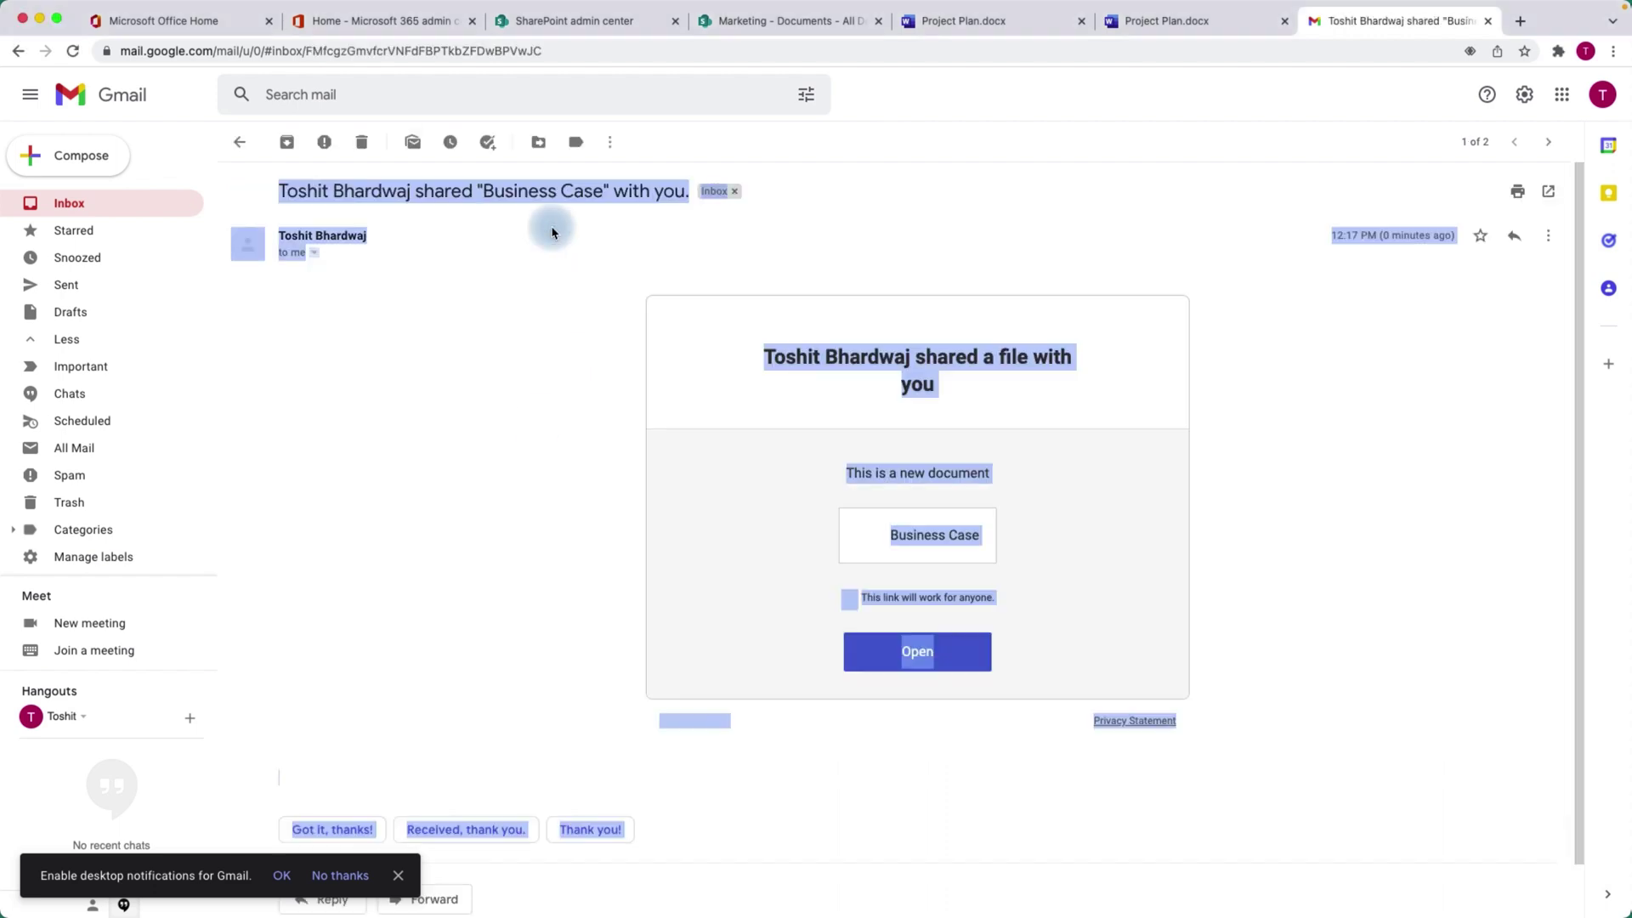
# Open the email's Business Case link in an incognito window, where it loads read-only.
pyautogui.click(537, 503)
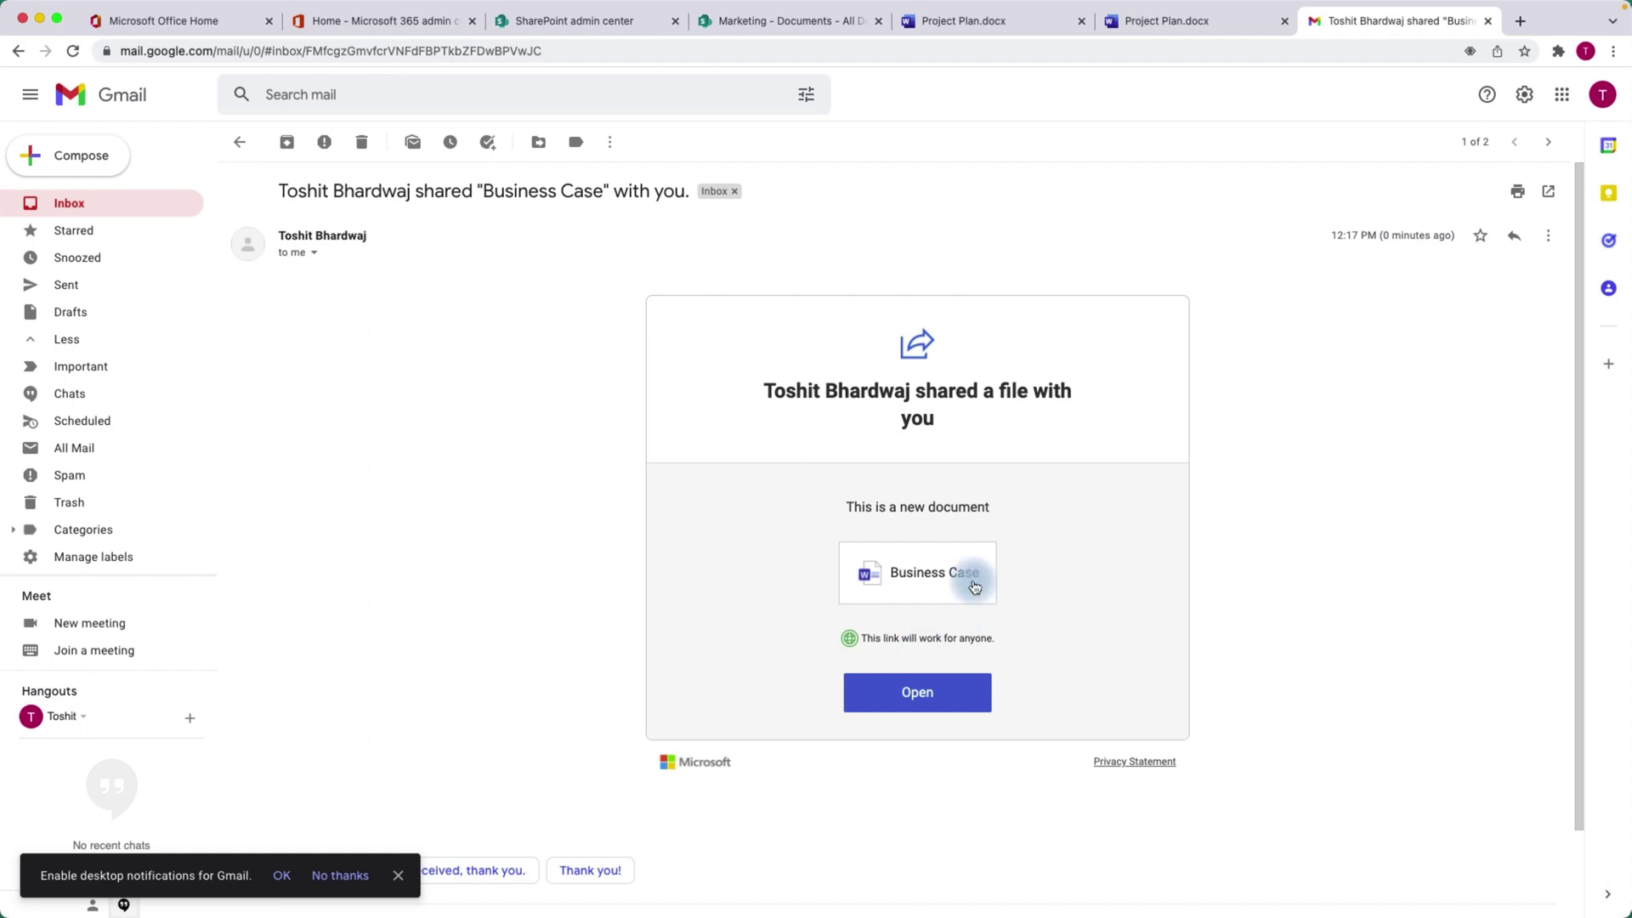
pyautogui.rightClick(931, 575)
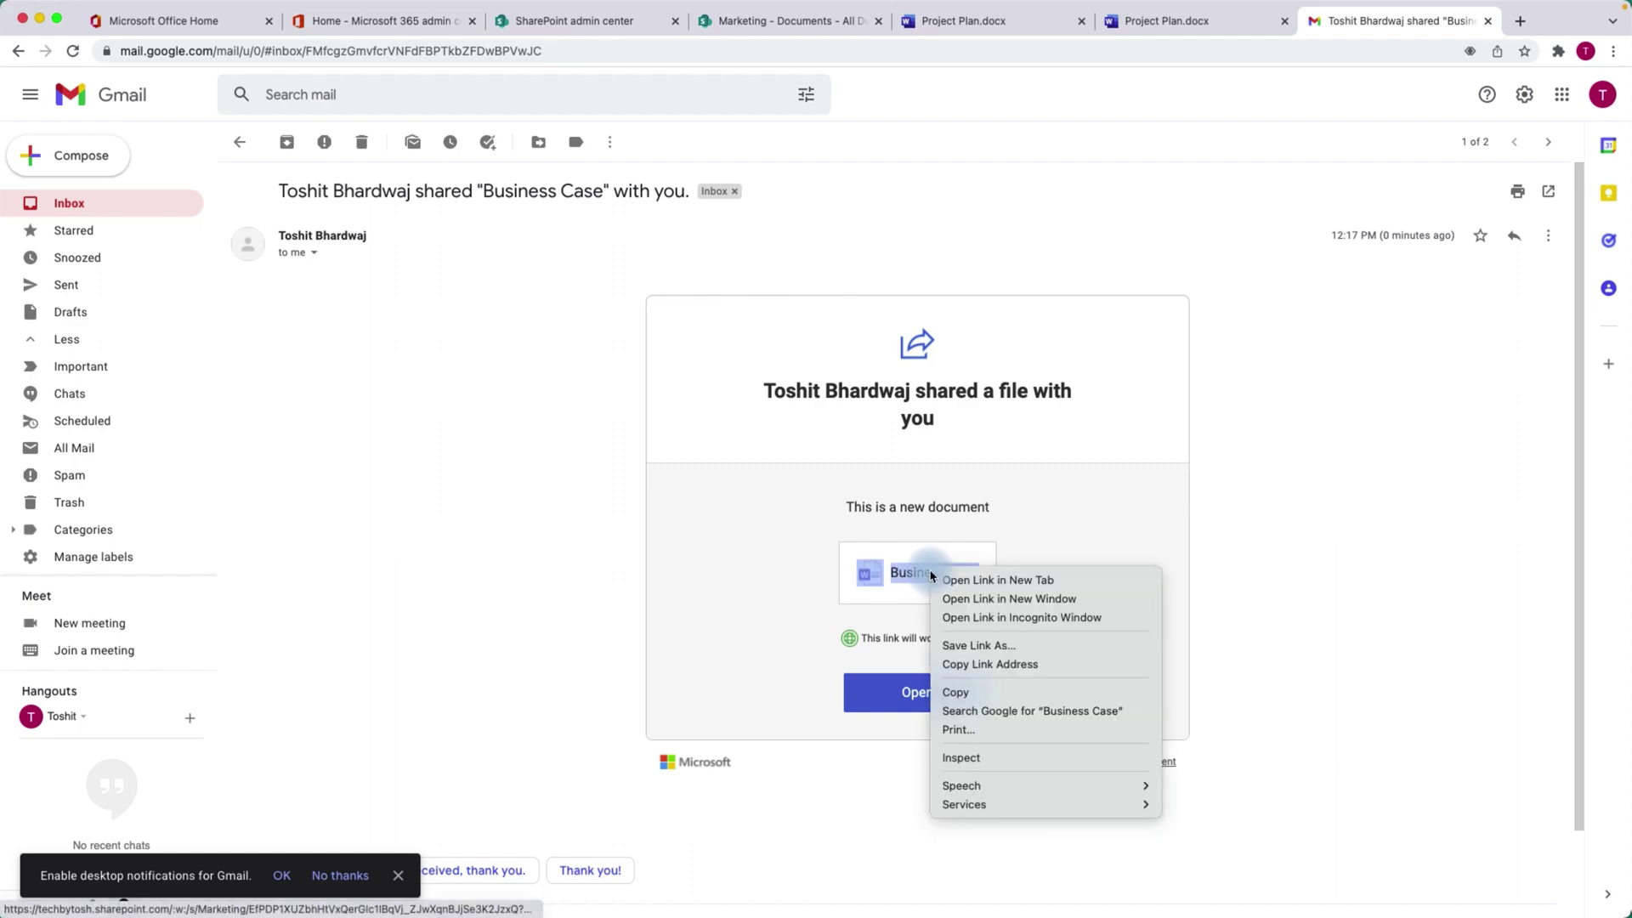
pyautogui.click(1029, 620)
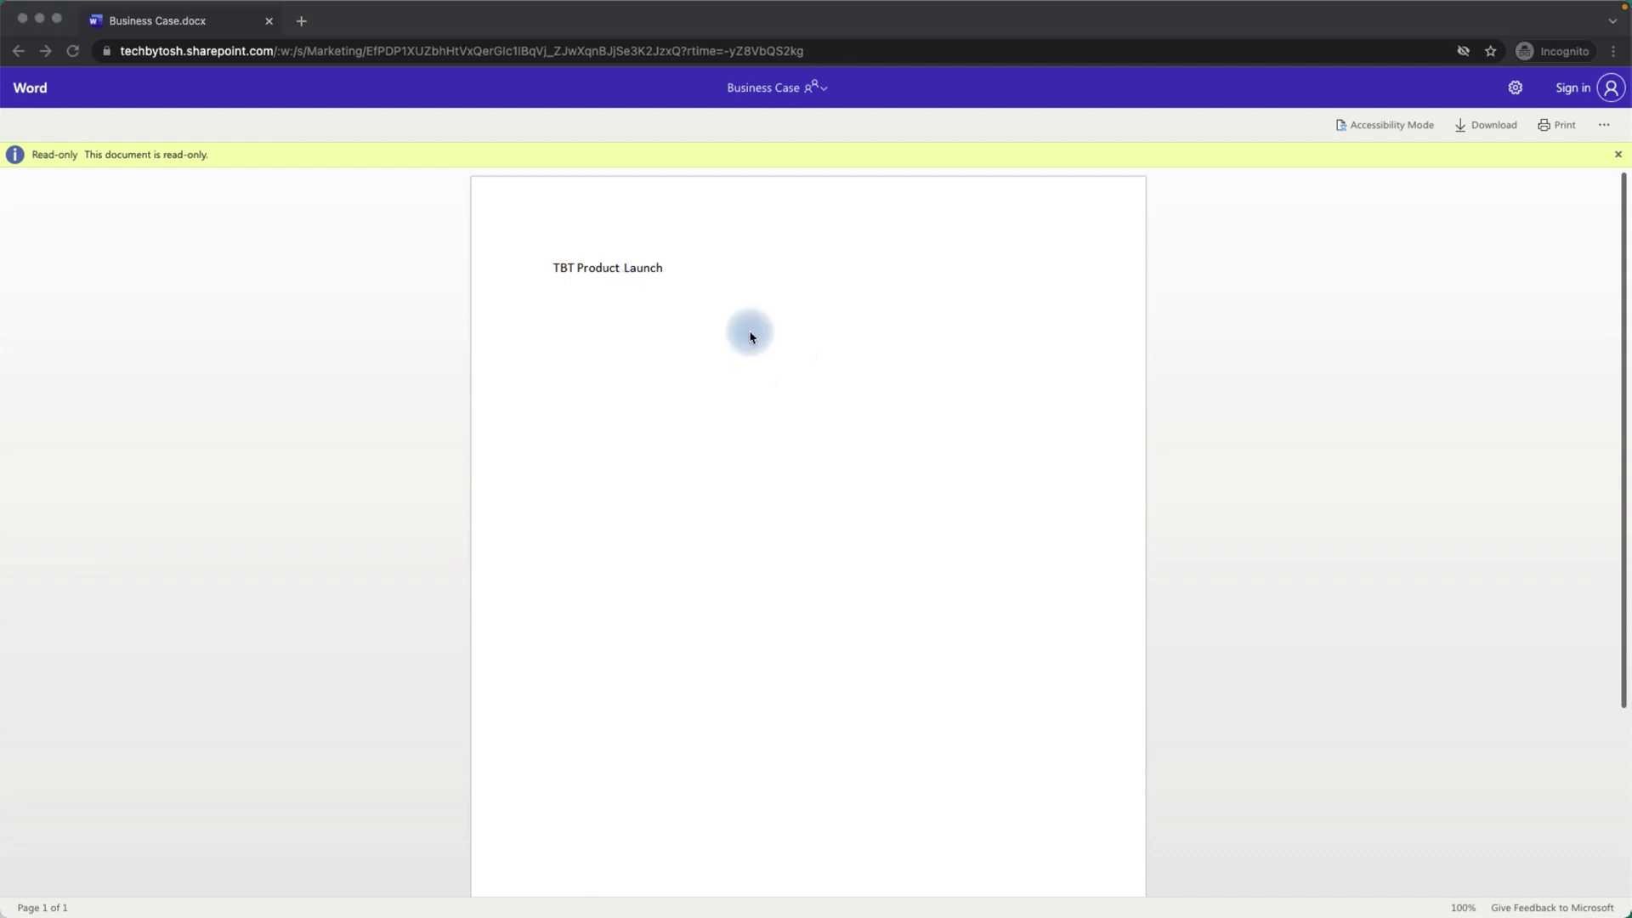
# Move the incognito Word window aside and return to the SharePoint admin center Sharing page.
pyautogui.moveTo(897, 32); pyautogui.dragTo(964, 88)
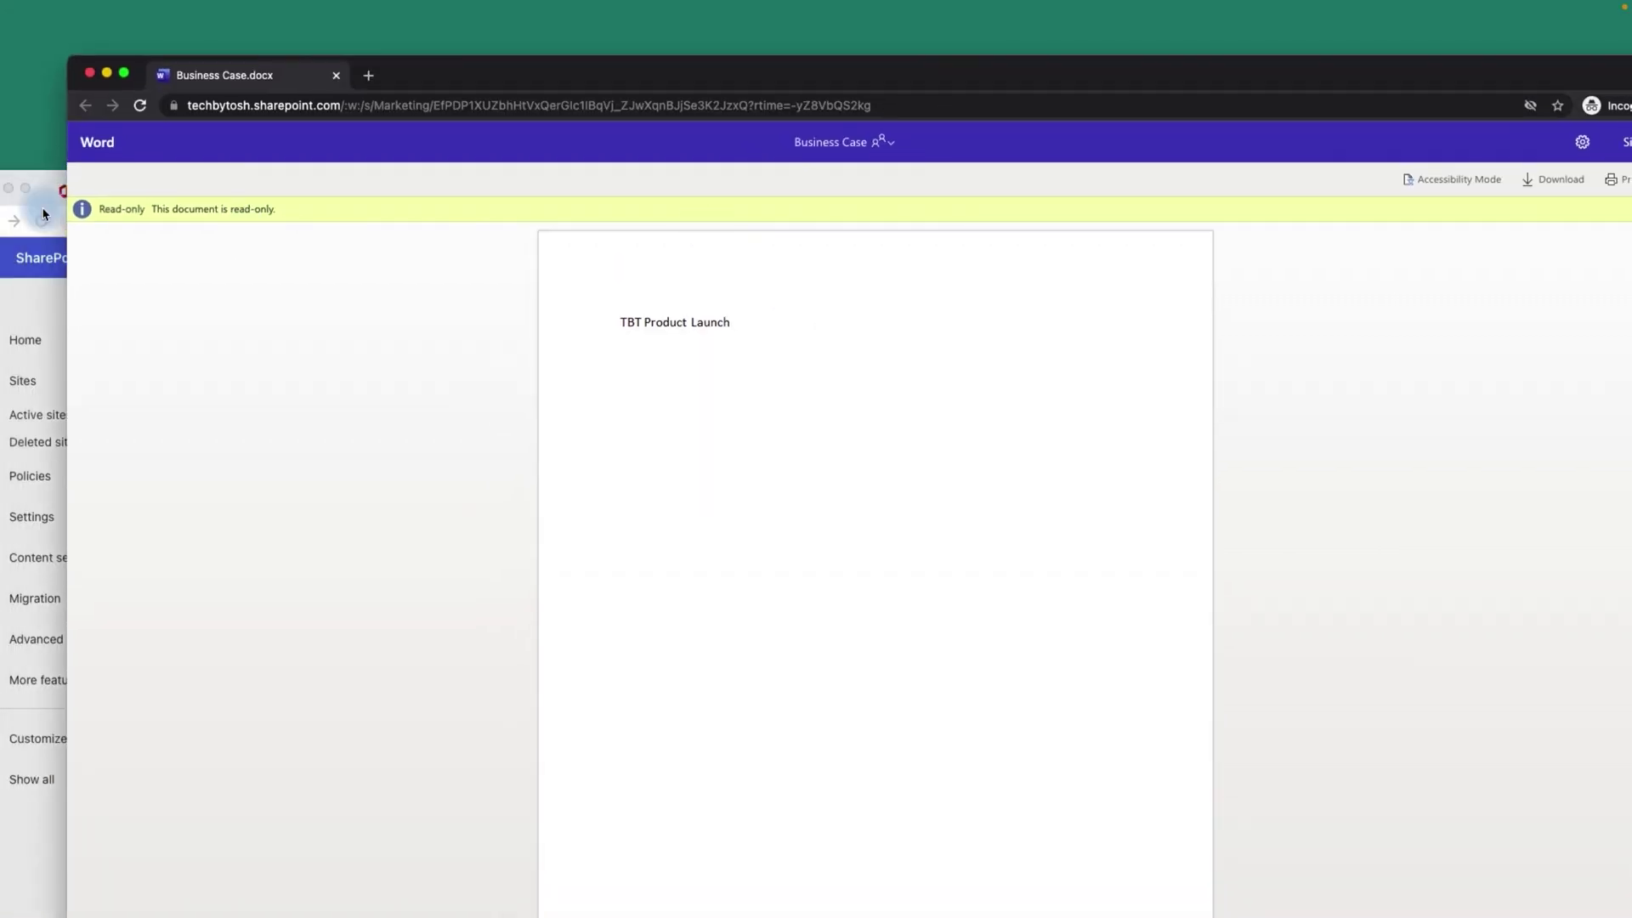
pyautogui.click(53, 190)
pyautogui.click(53, 190)
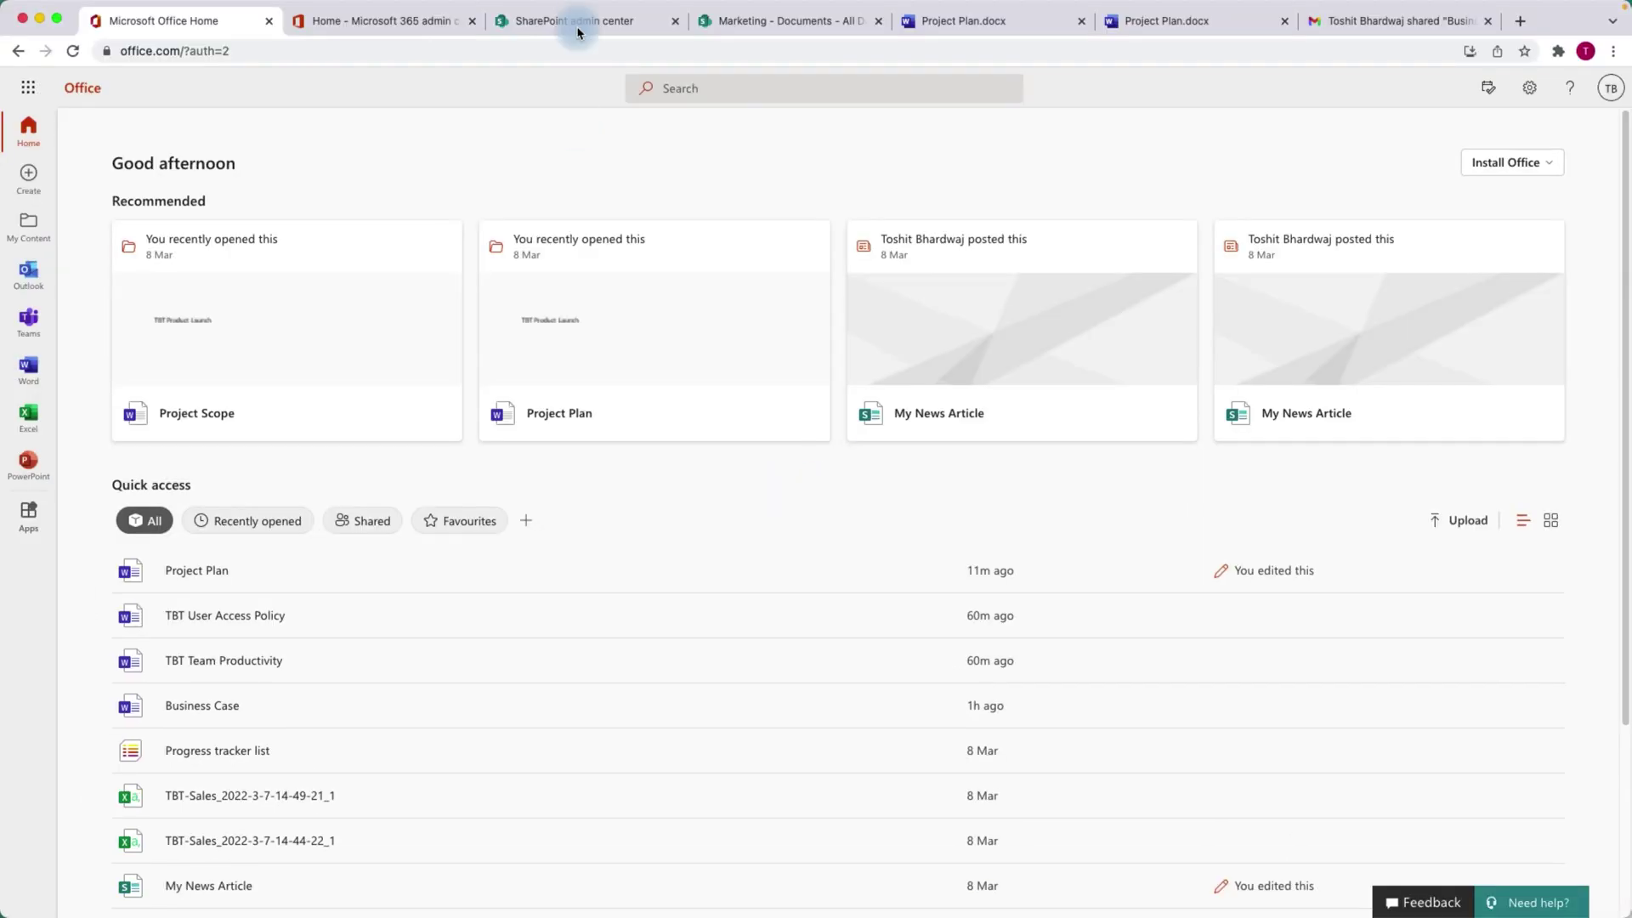
pyautogui.click(560, 111)
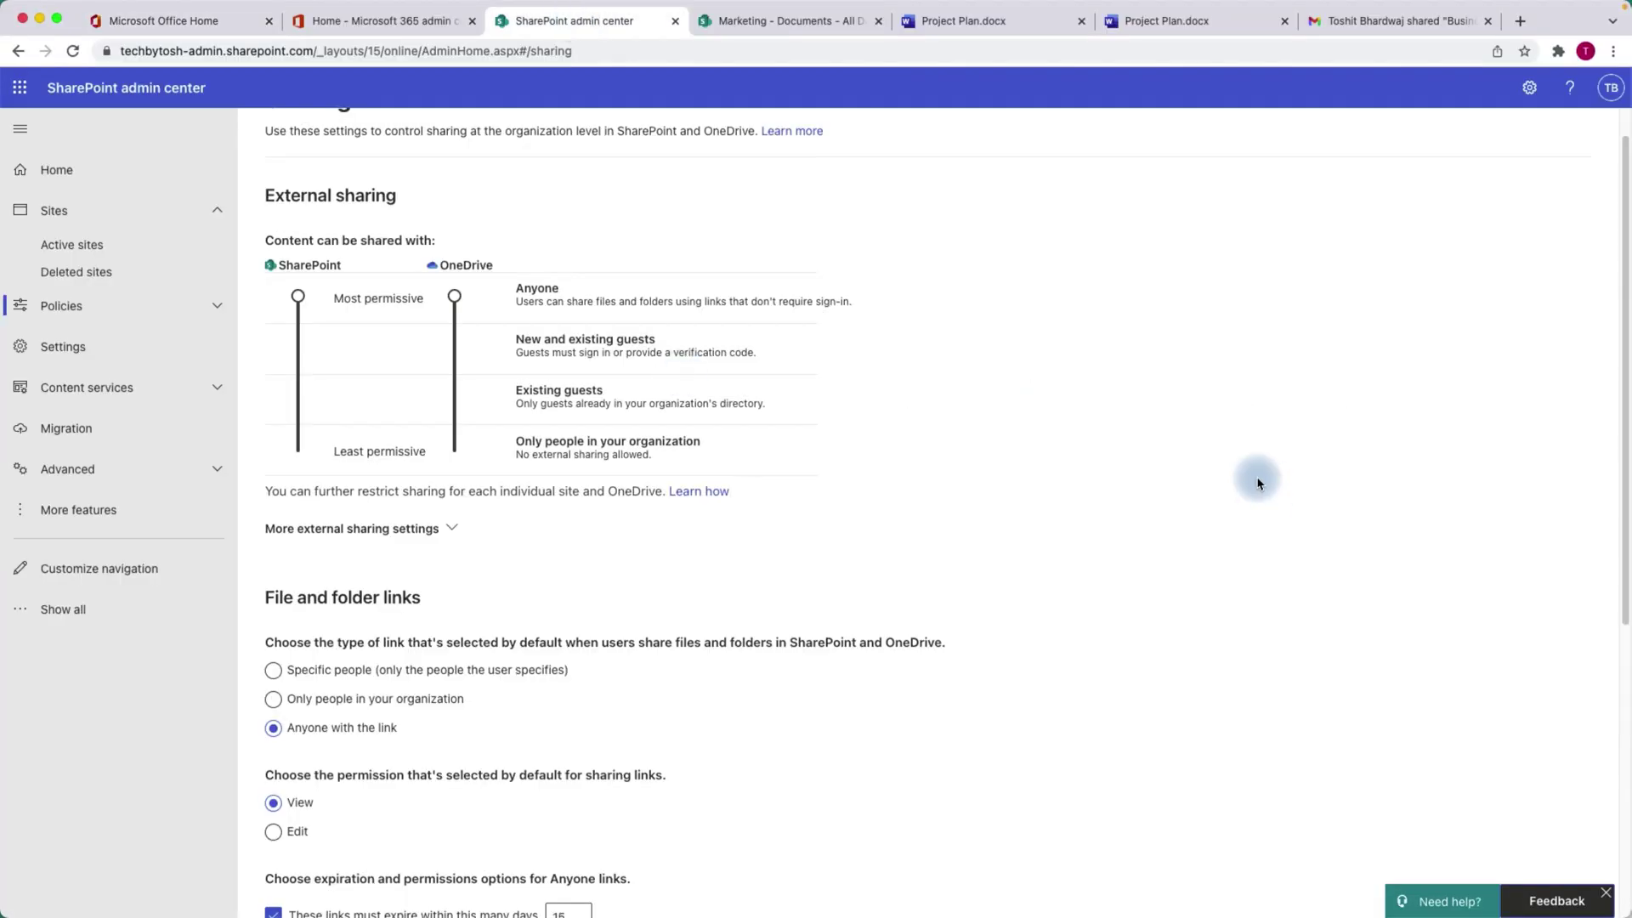
# Set the admin center's Anyone link permission for folders to View only.
pyautogui.moveTo(1625, 209); pyautogui.dragTo(1618, 327)
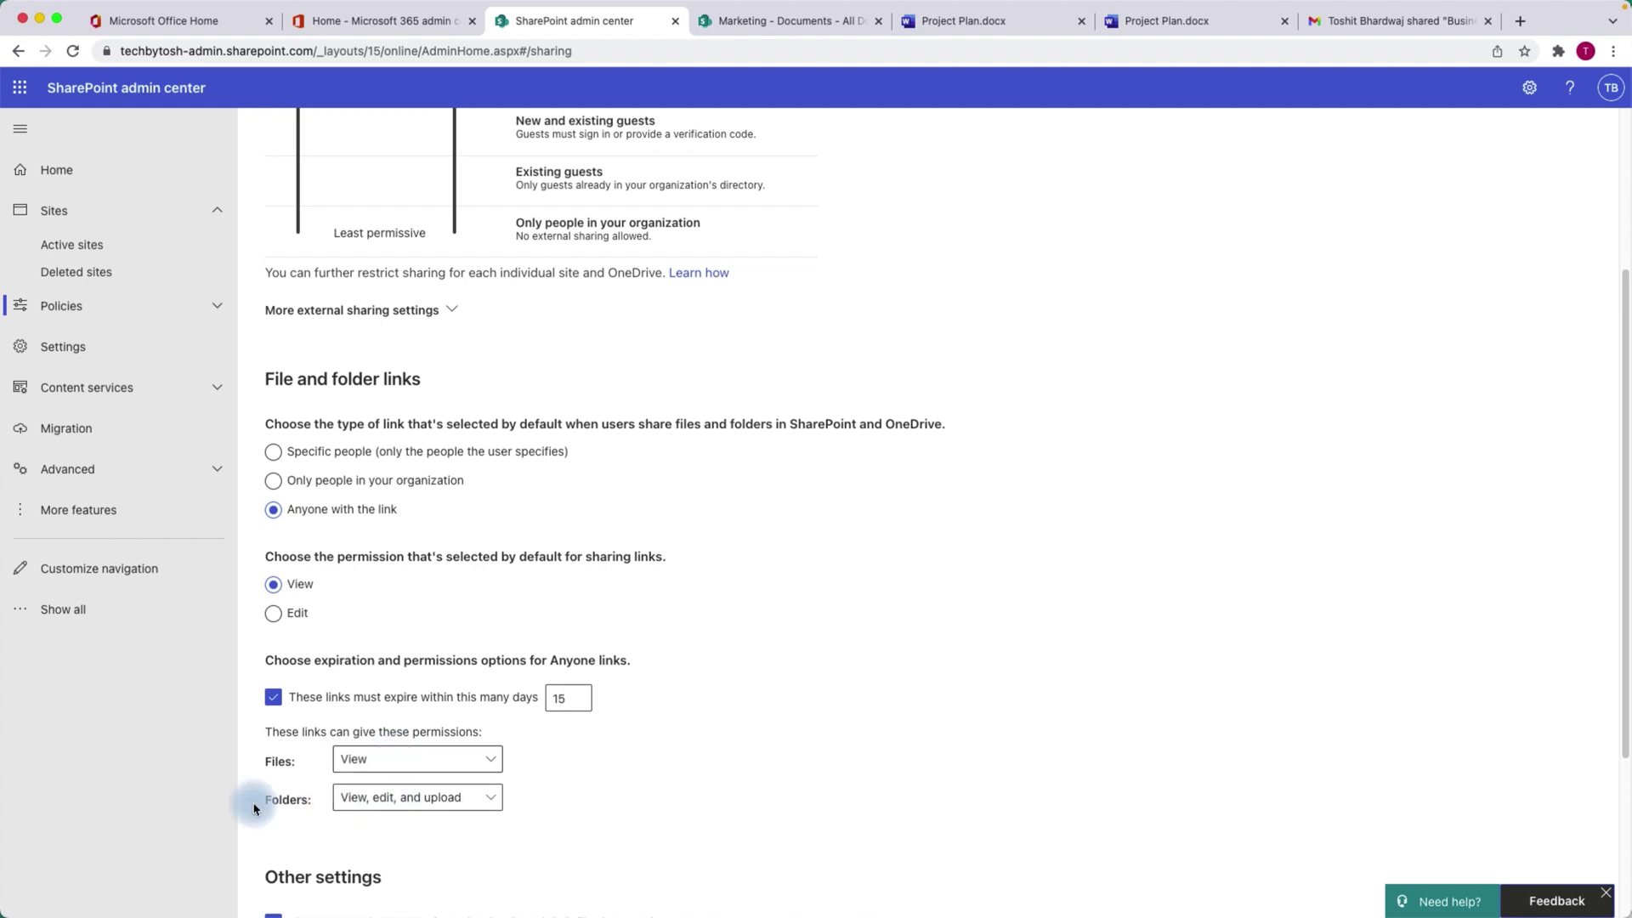
pyautogui.click(491, 804)
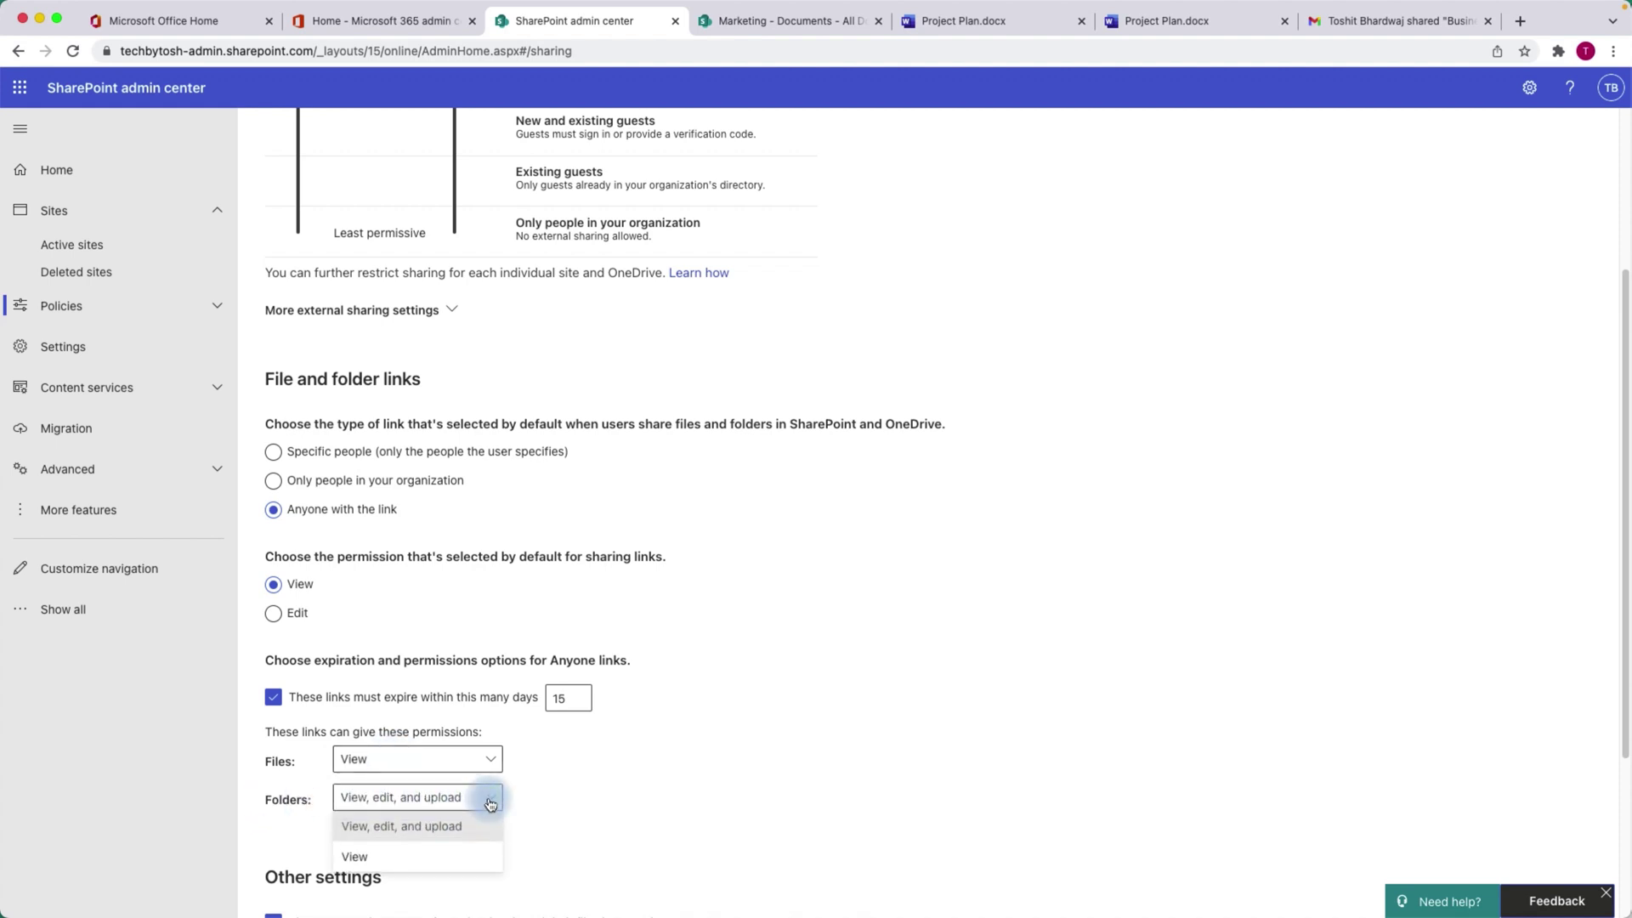
pyautogui.click(521, 868)
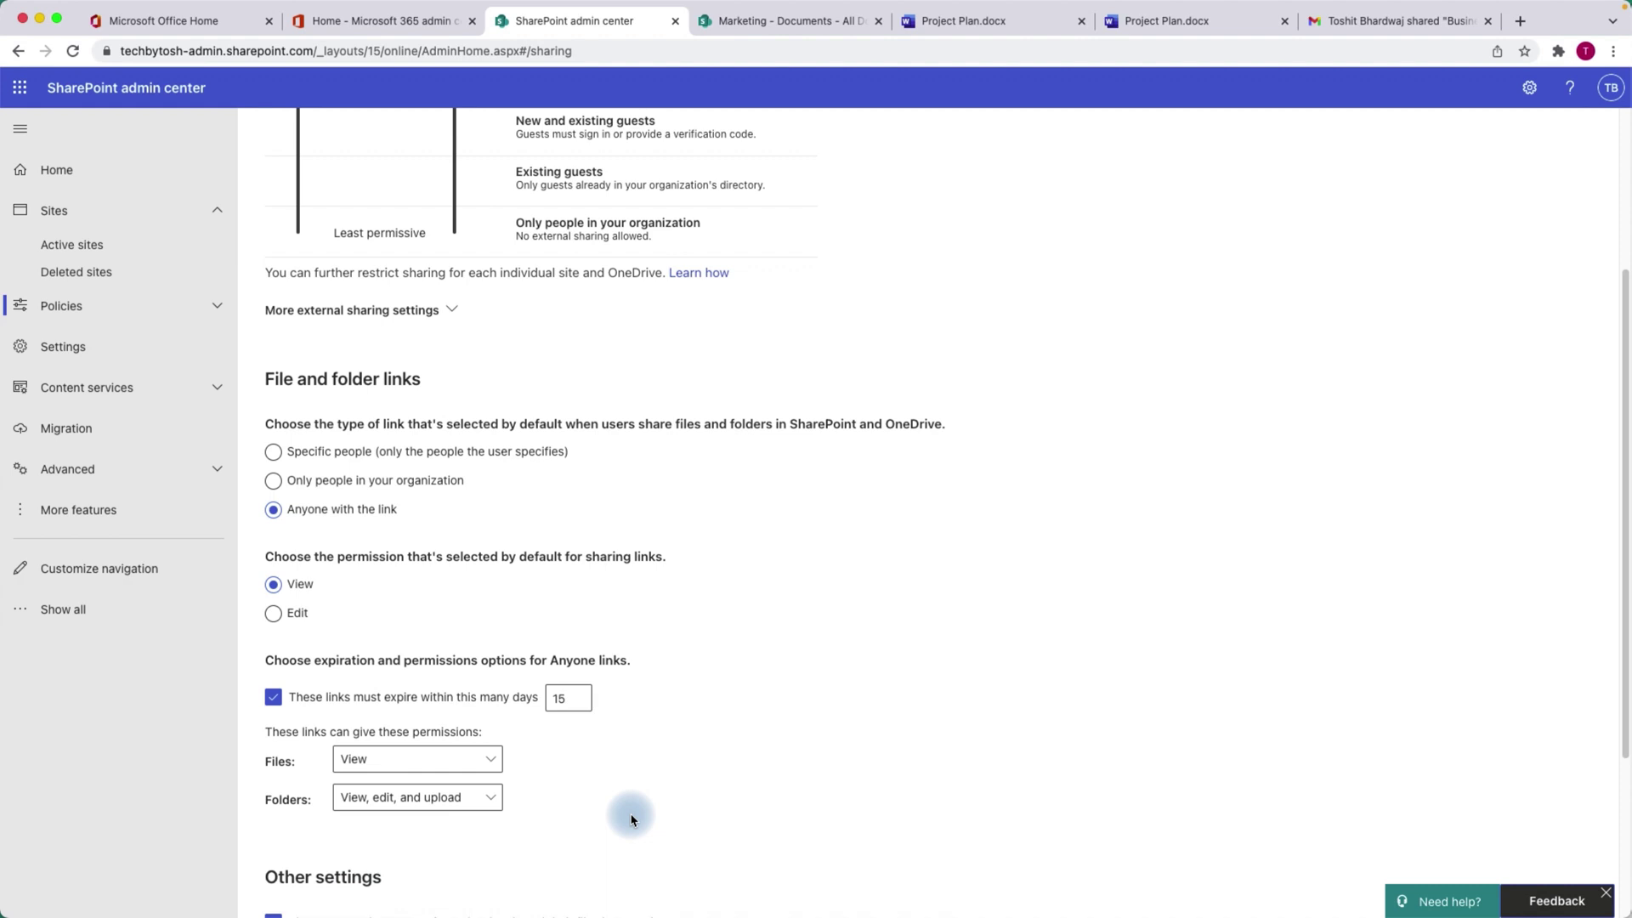
pyautogui.click(451, 804)
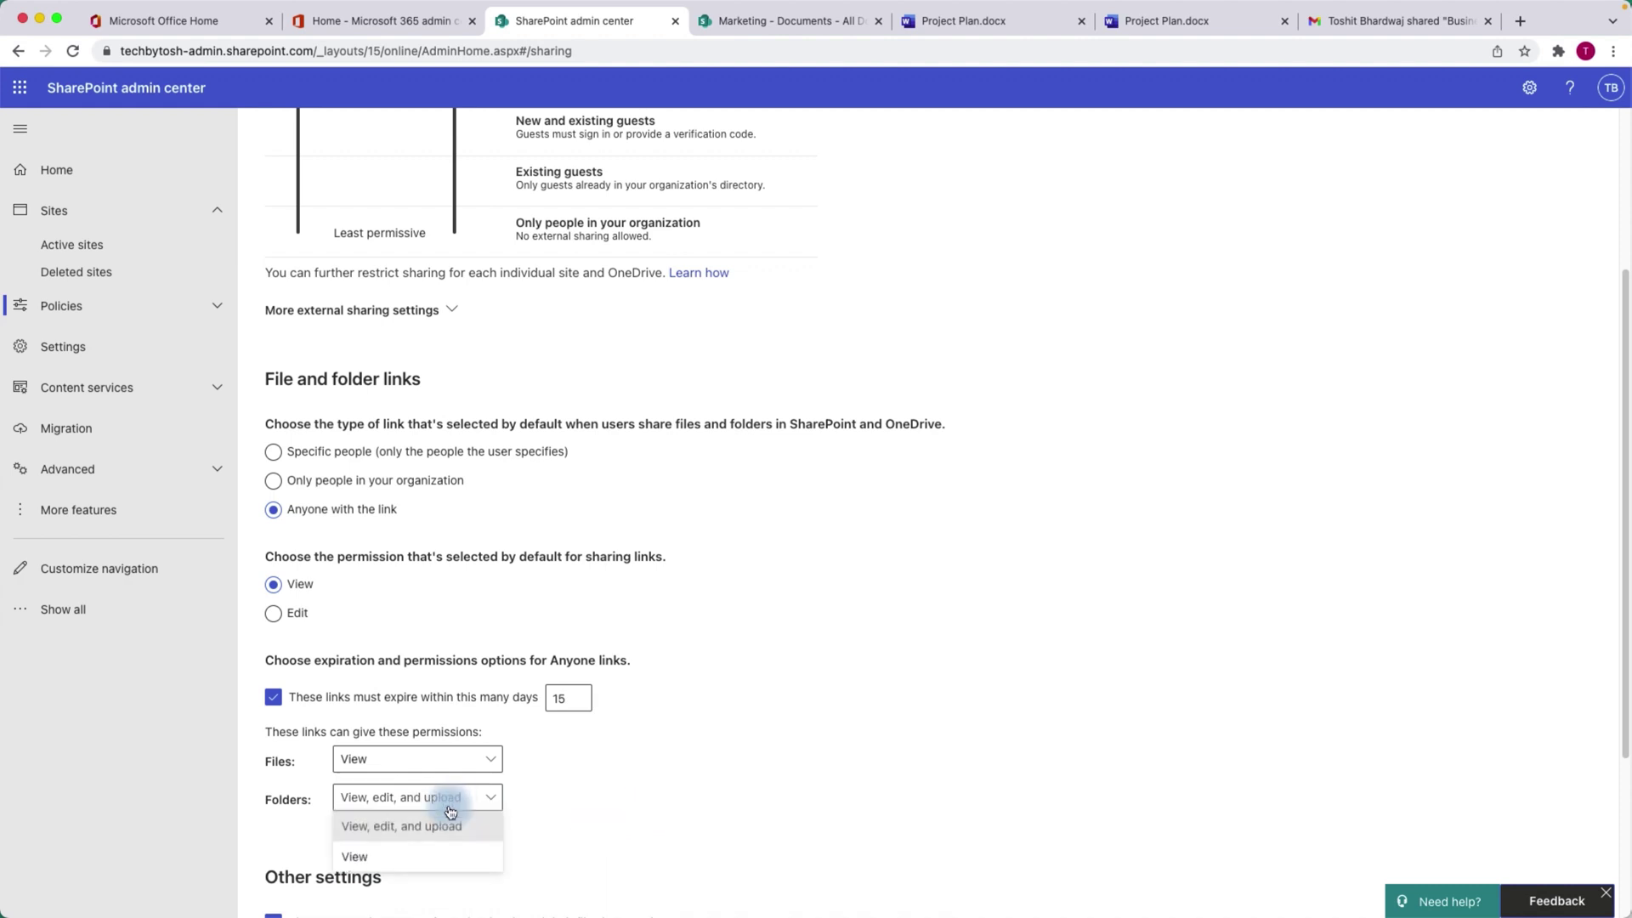
pyautogui.click(357, 856)
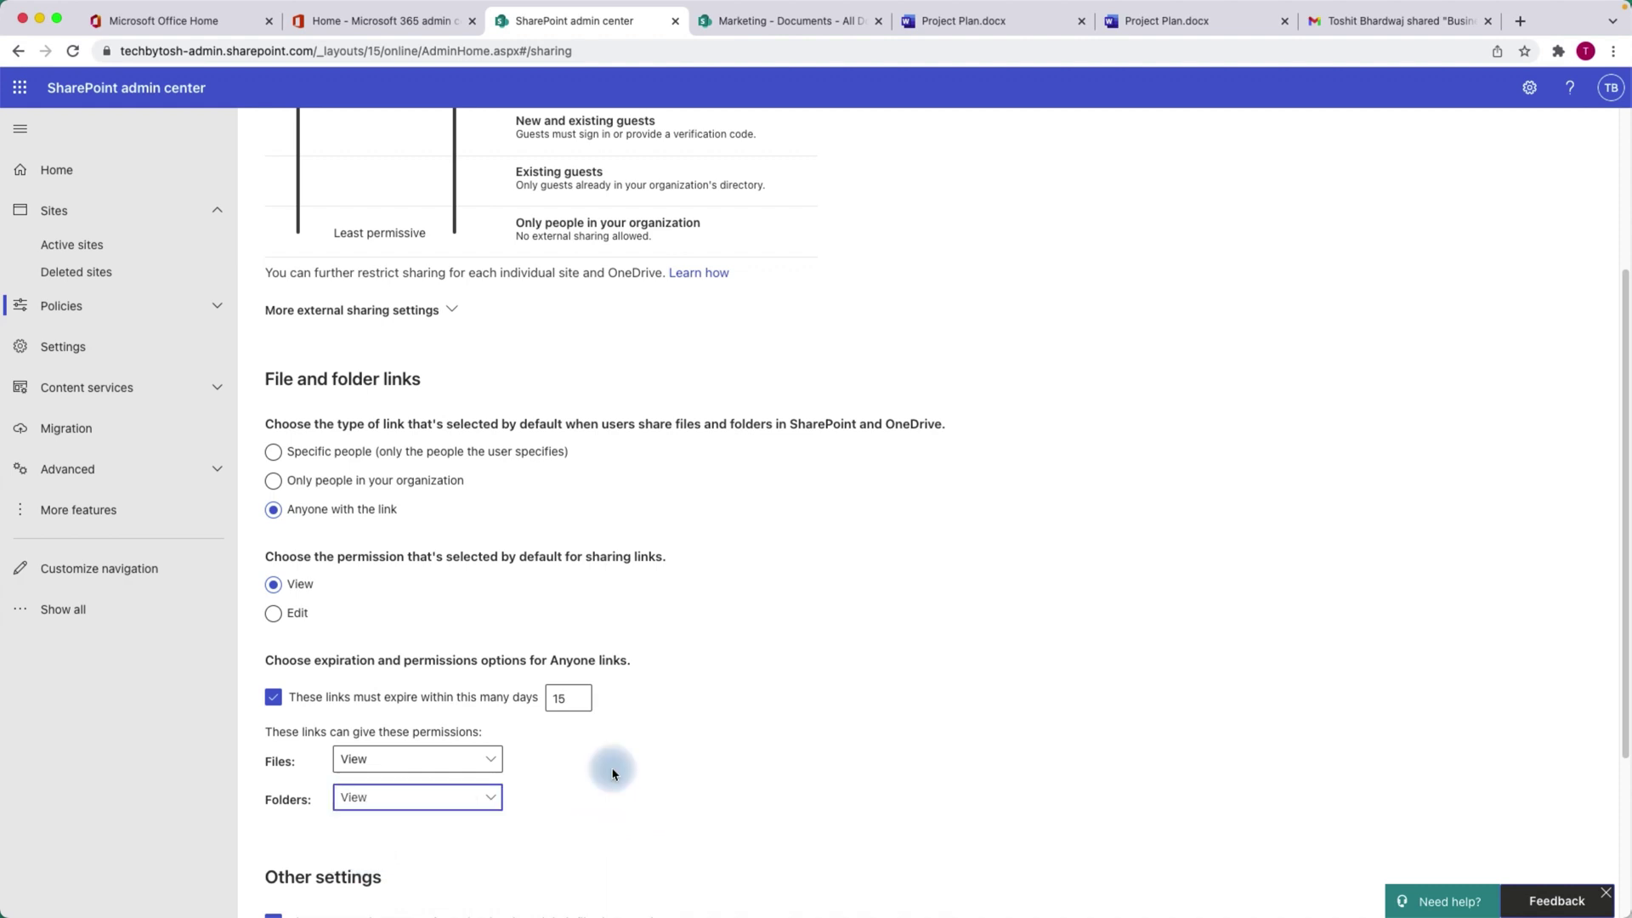
pyautogui.click(783, 33)
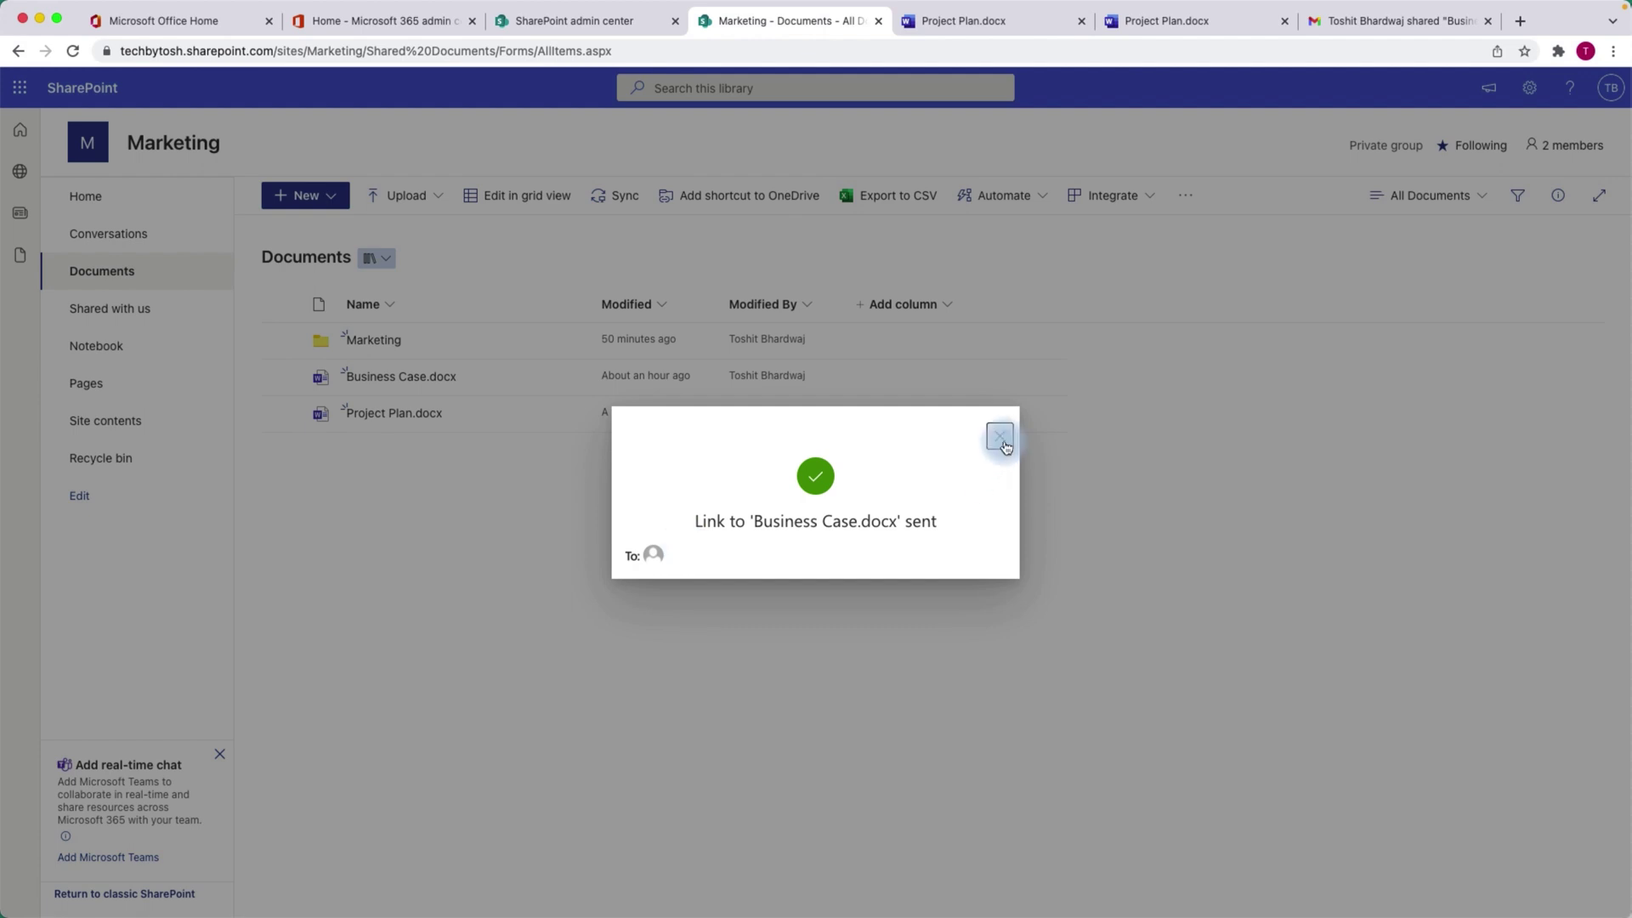
# Dismiss the Link sent dialog and review the Marketing folder's Anyone view-link settings without changes.
pyautogui.click(432, 340)
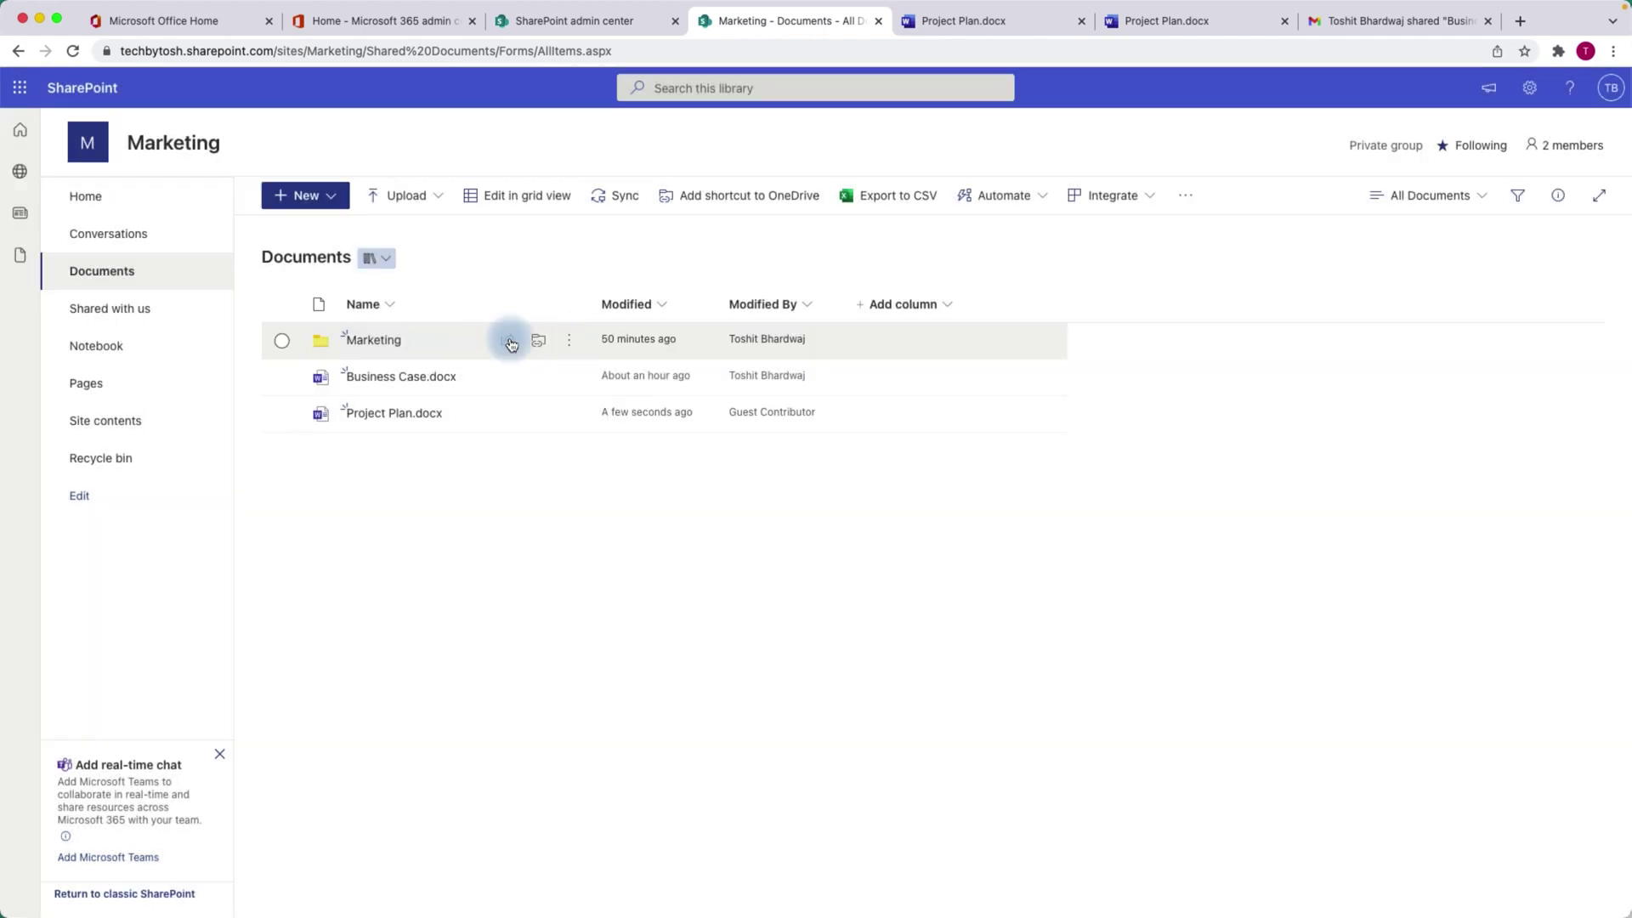
pyautogui.click(509, 342)
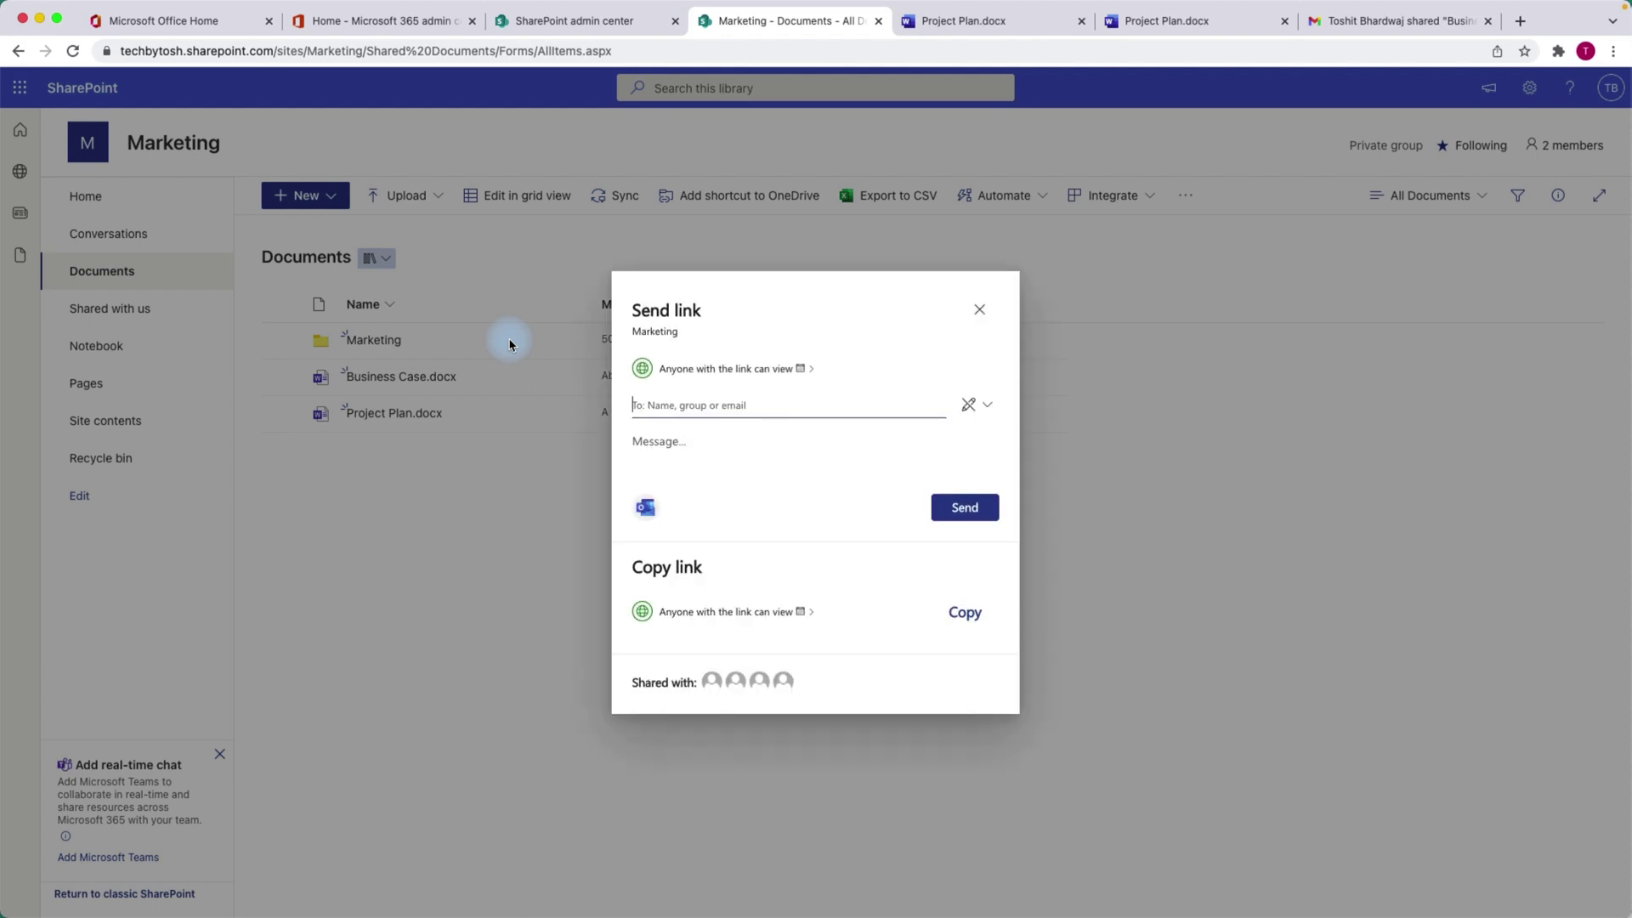
pyautogui.click(745, 373)
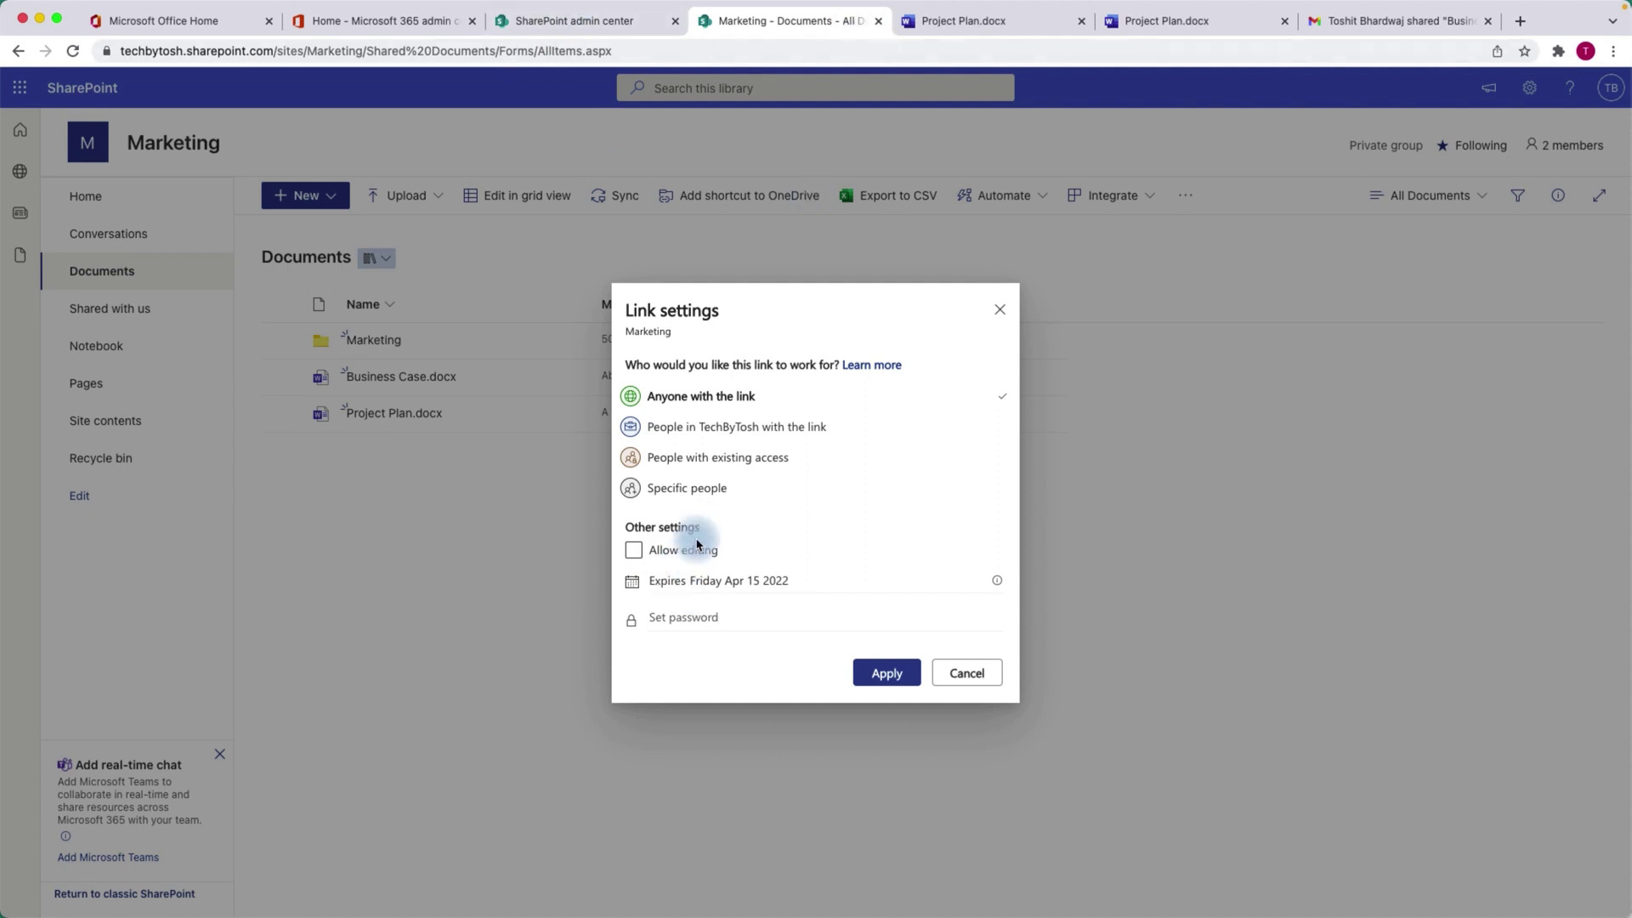
pyautogui.click(1000, 310)
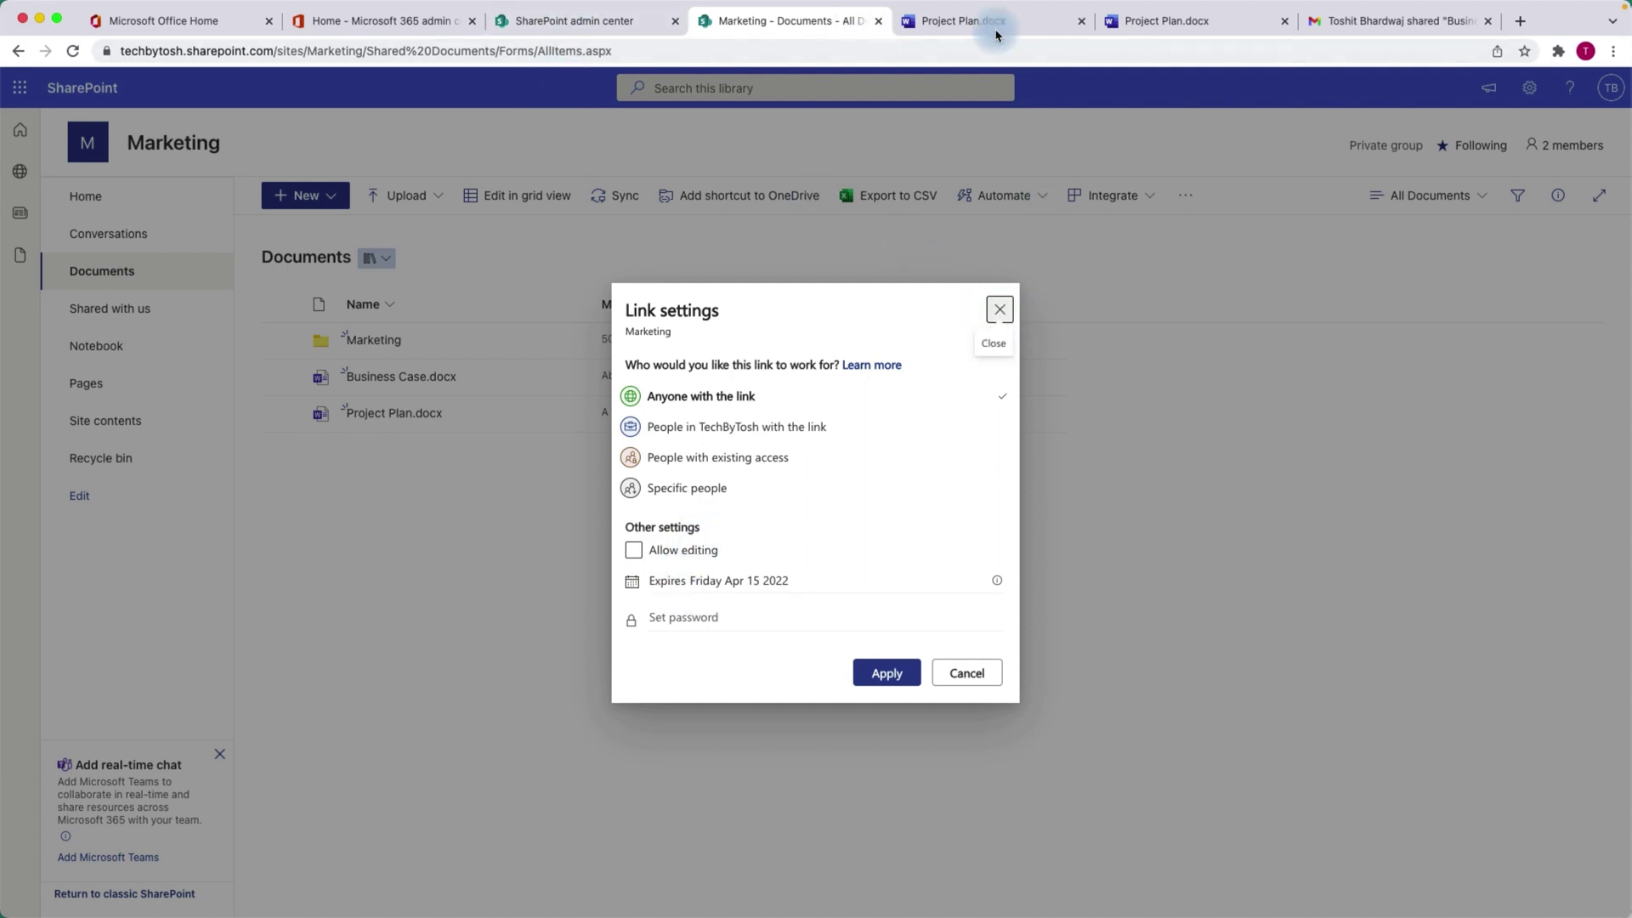
# Check the saved admin center sharing settings, then go back to the Marketing library.
pyautogui.click(585, 26)
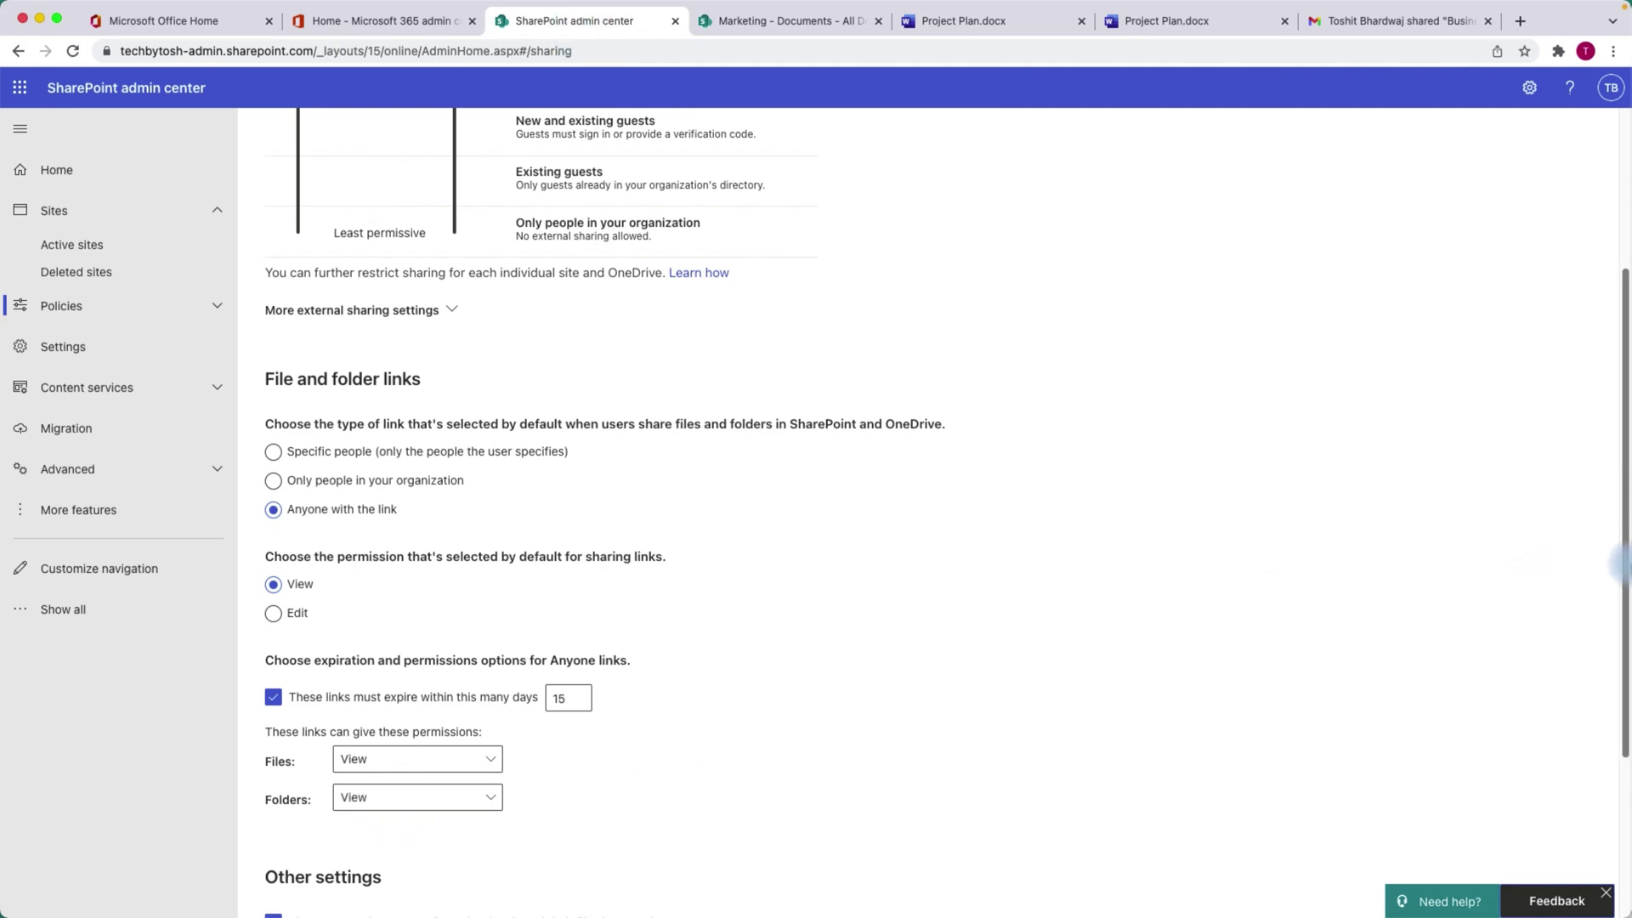
pyautogui.scroll(-3, 431, 626)
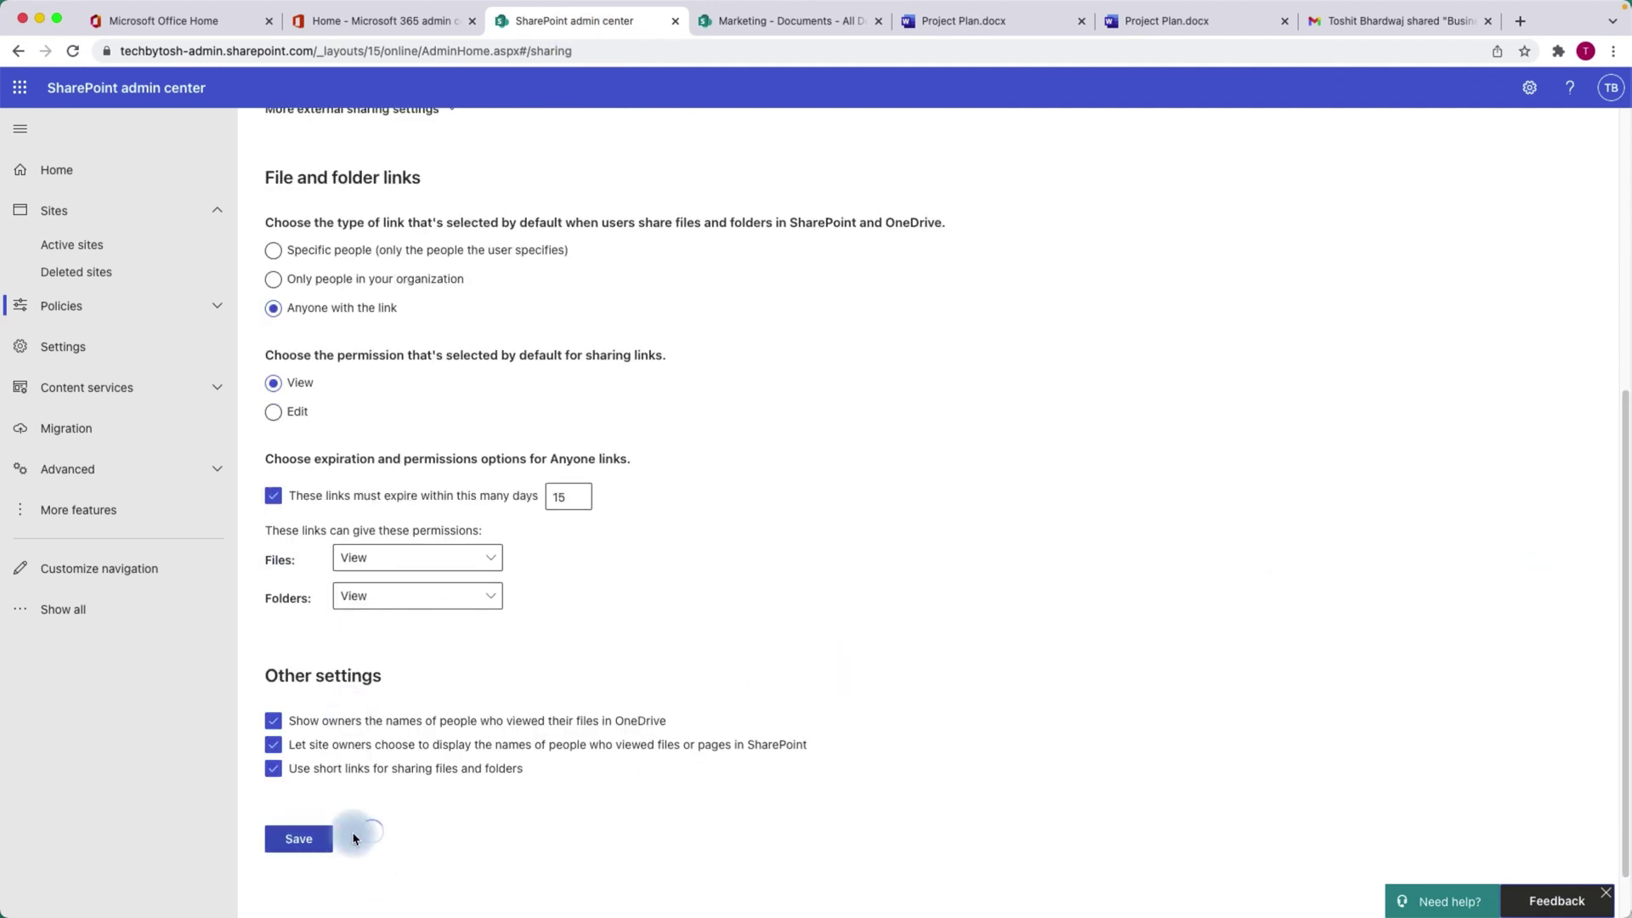
pyautogui.click(799, 21)
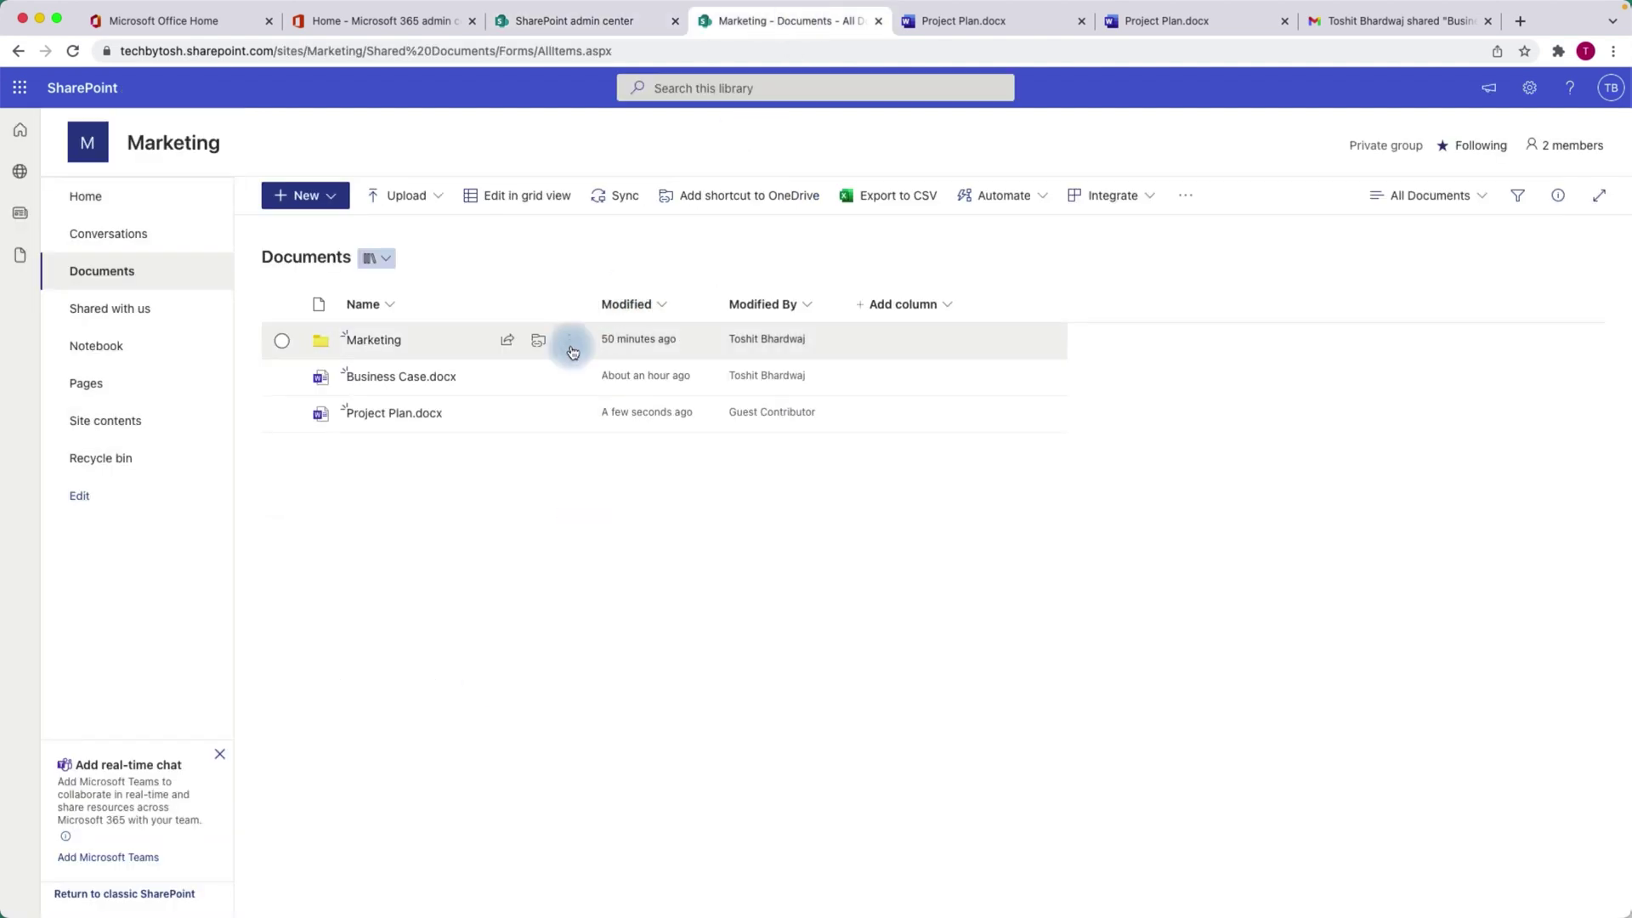
# Reopen the Marketing folder's Anyone link settings and confirm Allow editing is greyed out.
pyautogui.click(508, 343)
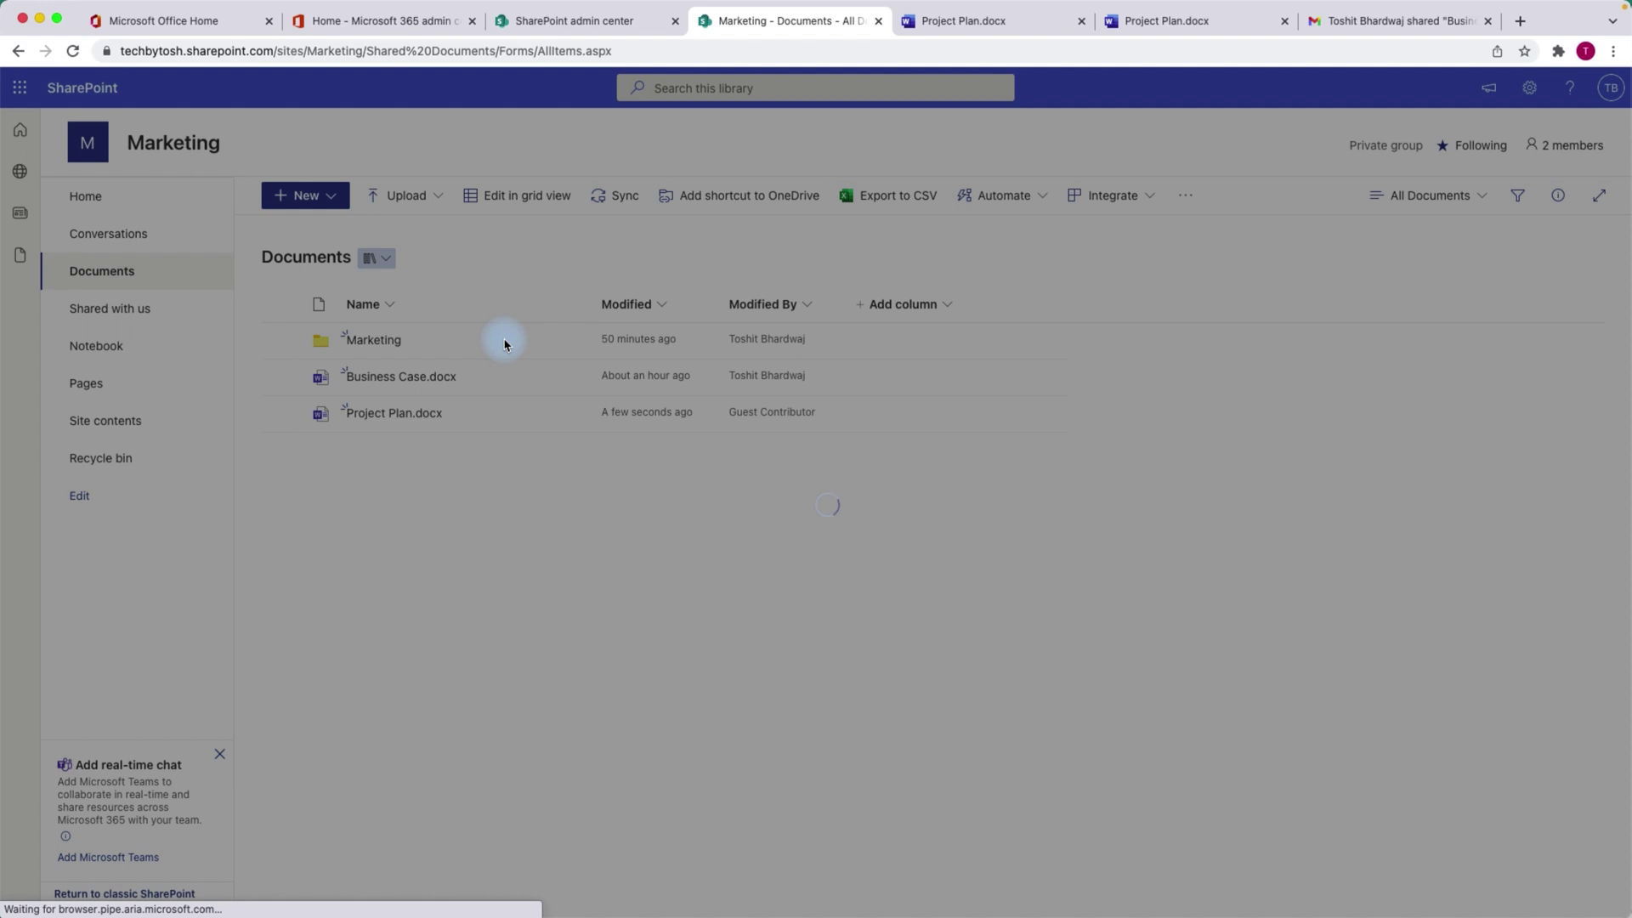
pyautogui.click(729, 374)
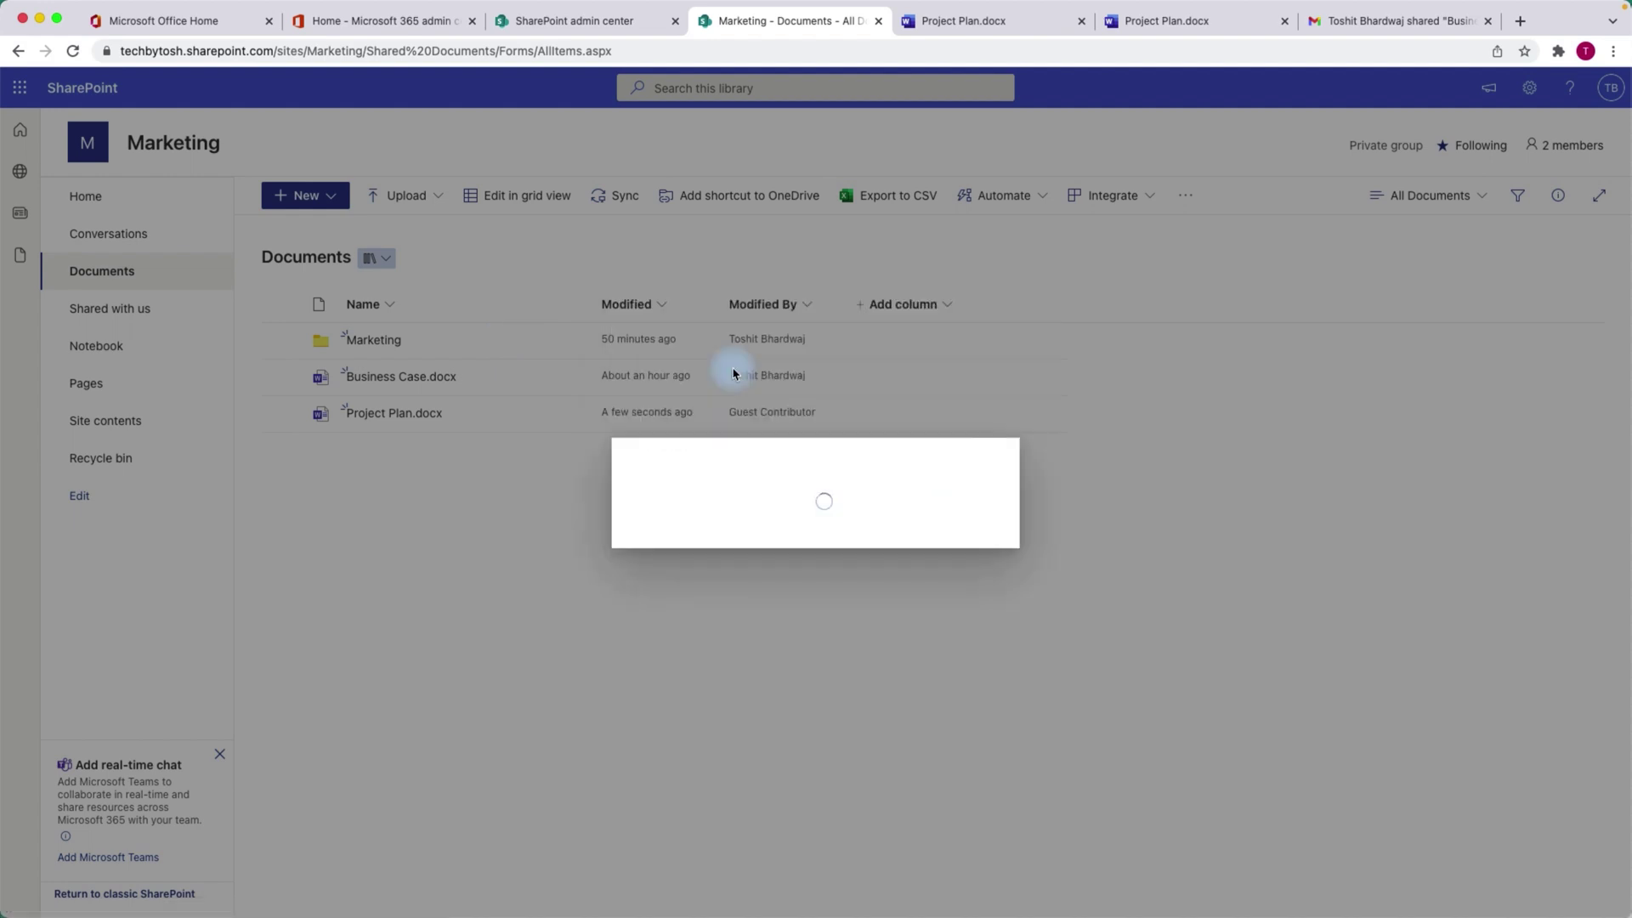
pyautogui.click(644, 562)
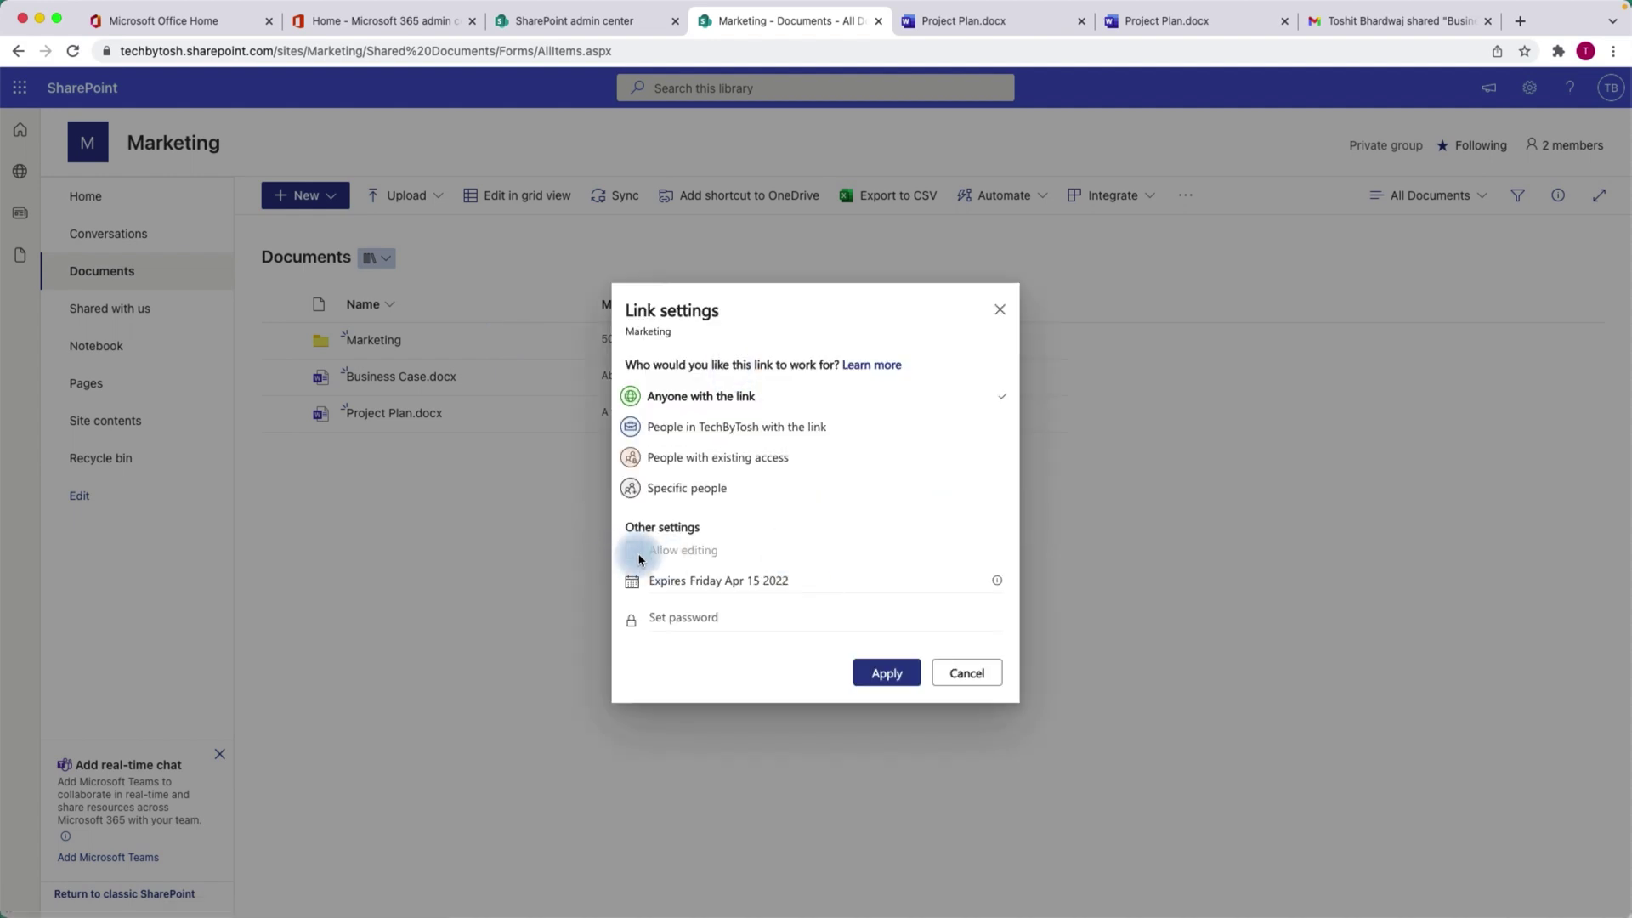